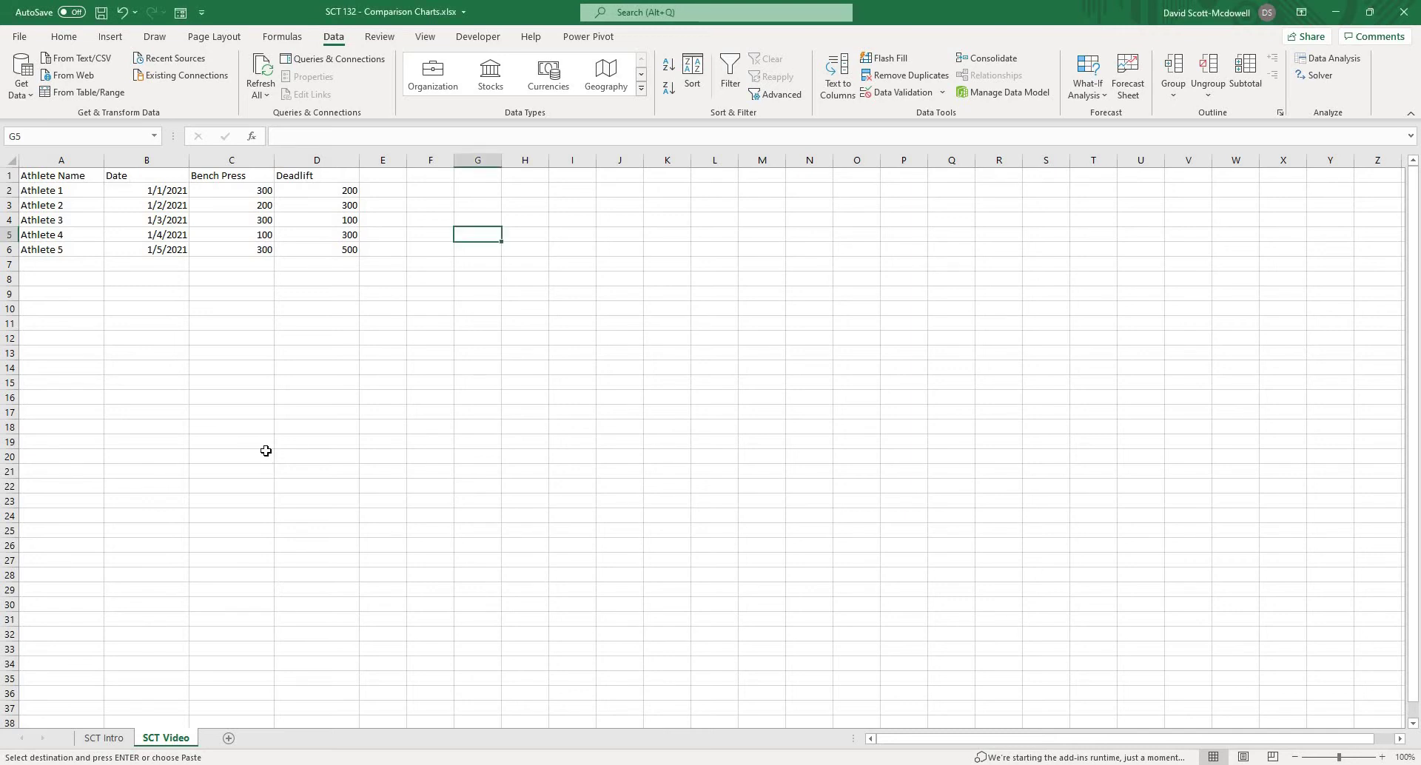
Center the contents of columns A through D
{"action": "left_click", "coordinate": [466, 415]}
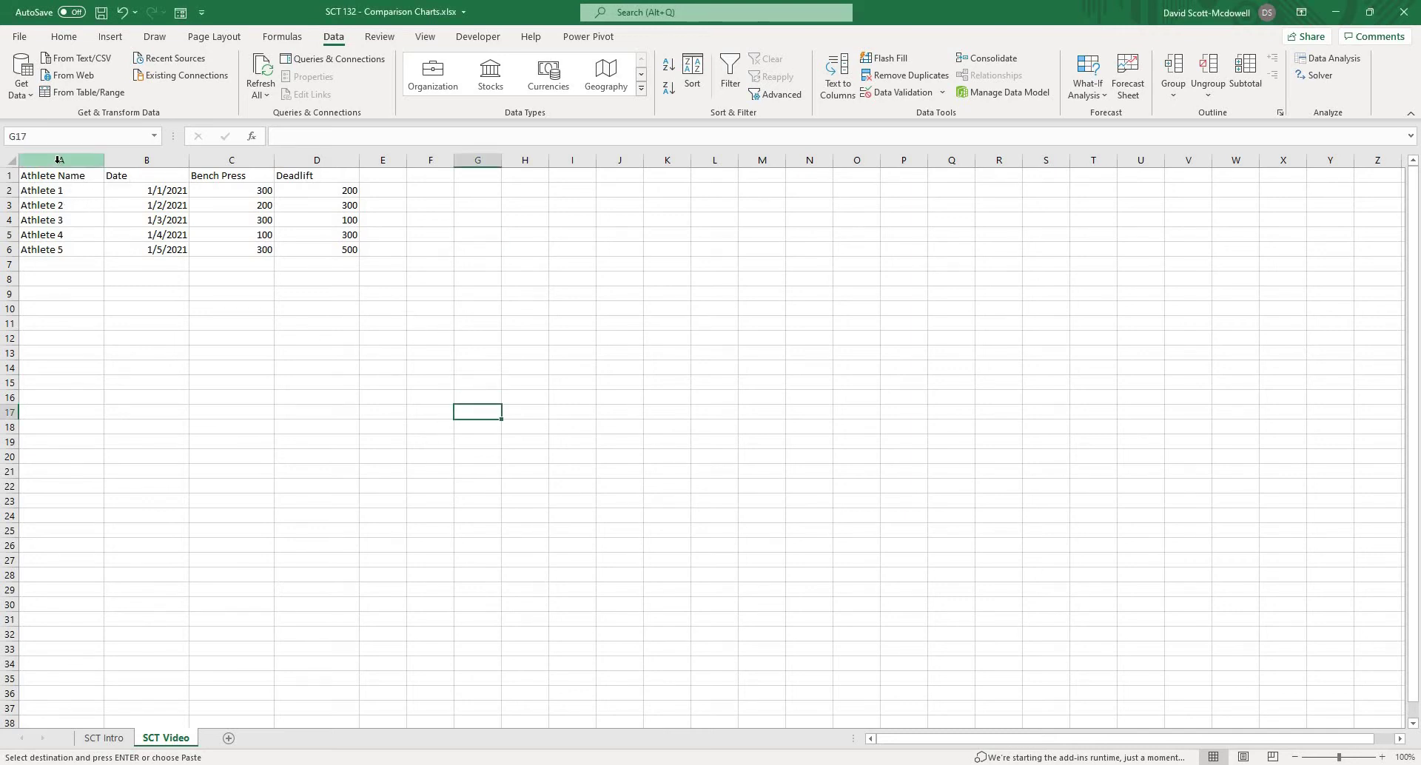
{"action": "left_click_drag", "start_coordinate": [58, 159], "coordinate": [333, 160]}
{"action": "left_click", "coordinate": [64, 36]}
{"action": "left_click", "coordinate": [323, 88]}
{"action": "left_click", "coordinate": [489, 277]}
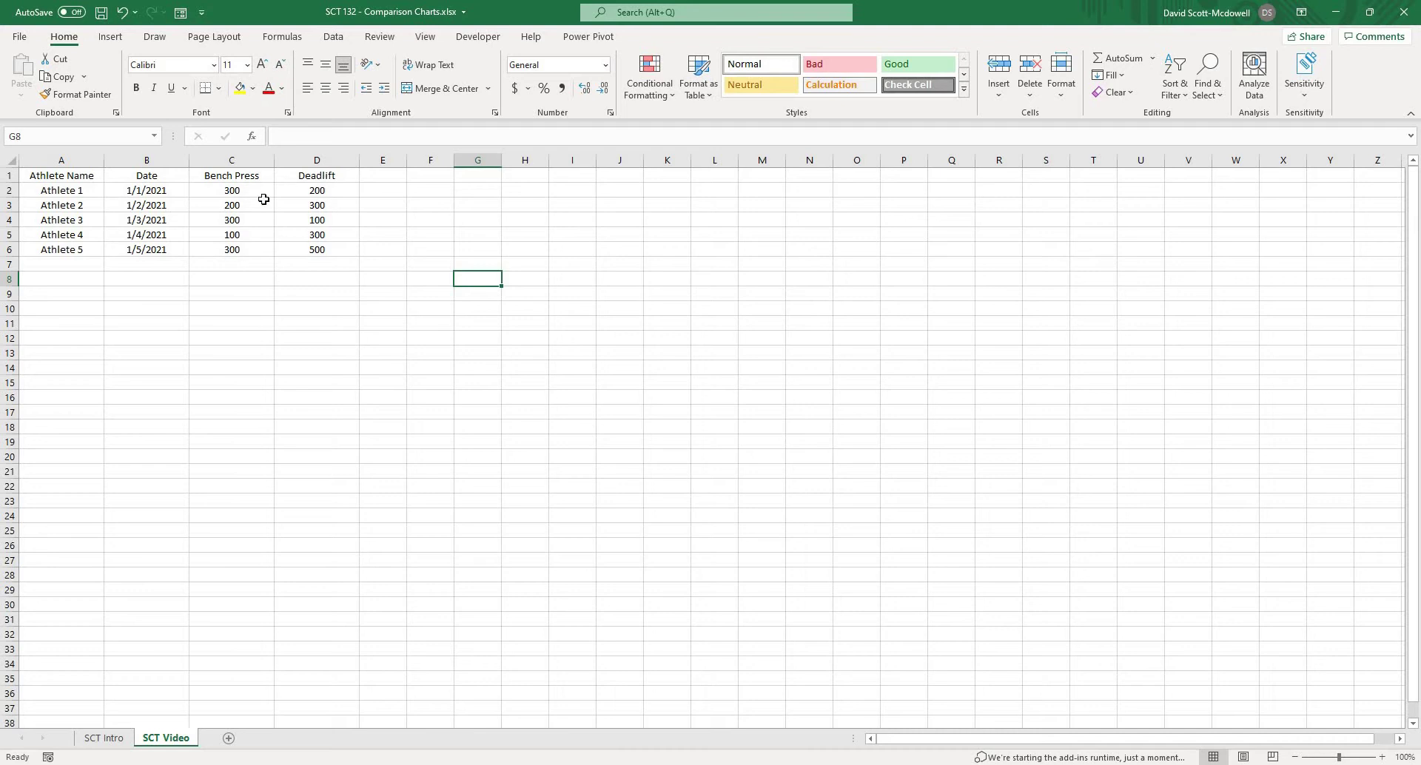
{"action": "left_click_drag", "start_coordinate": [261, 195], "coordinate": [314, 250]}
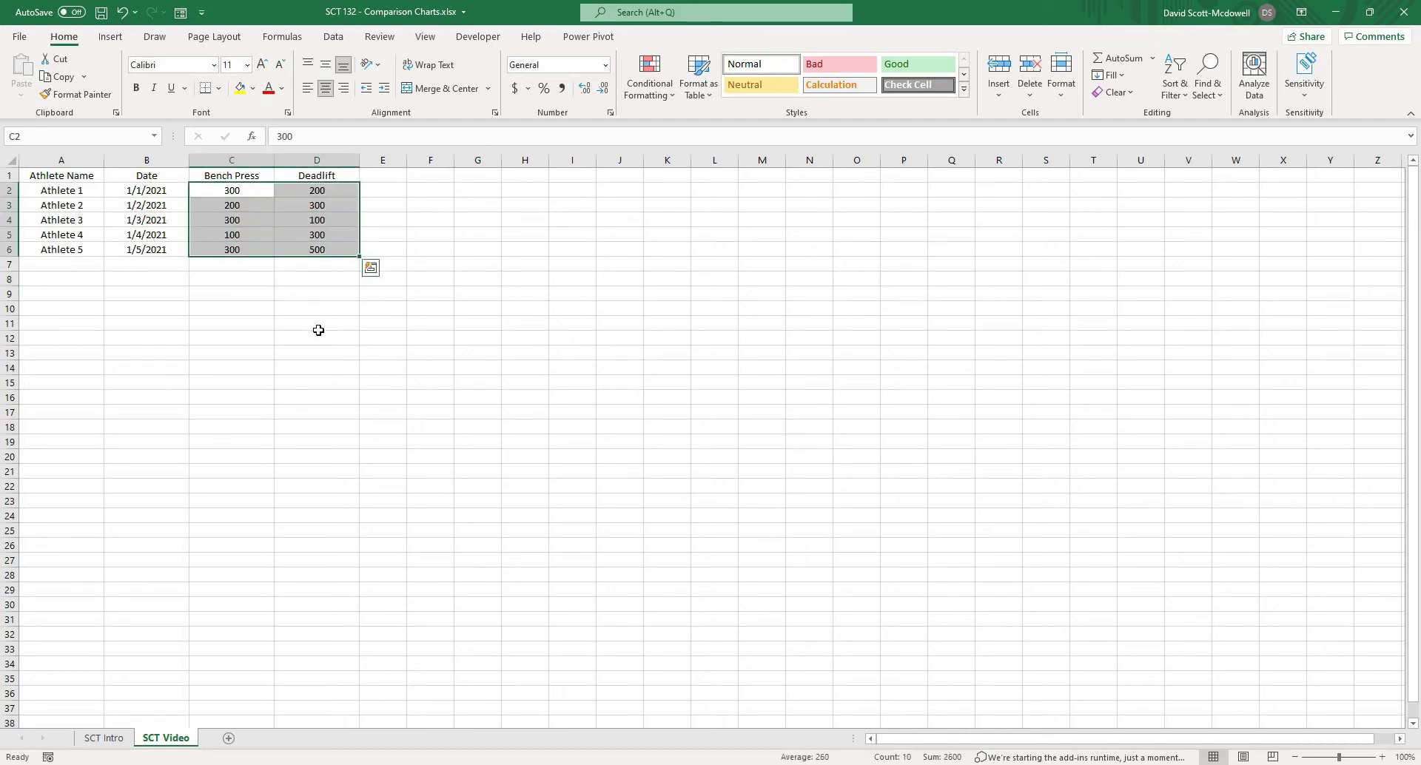
{"action": "left_click", "coordinate": [317, 326]}
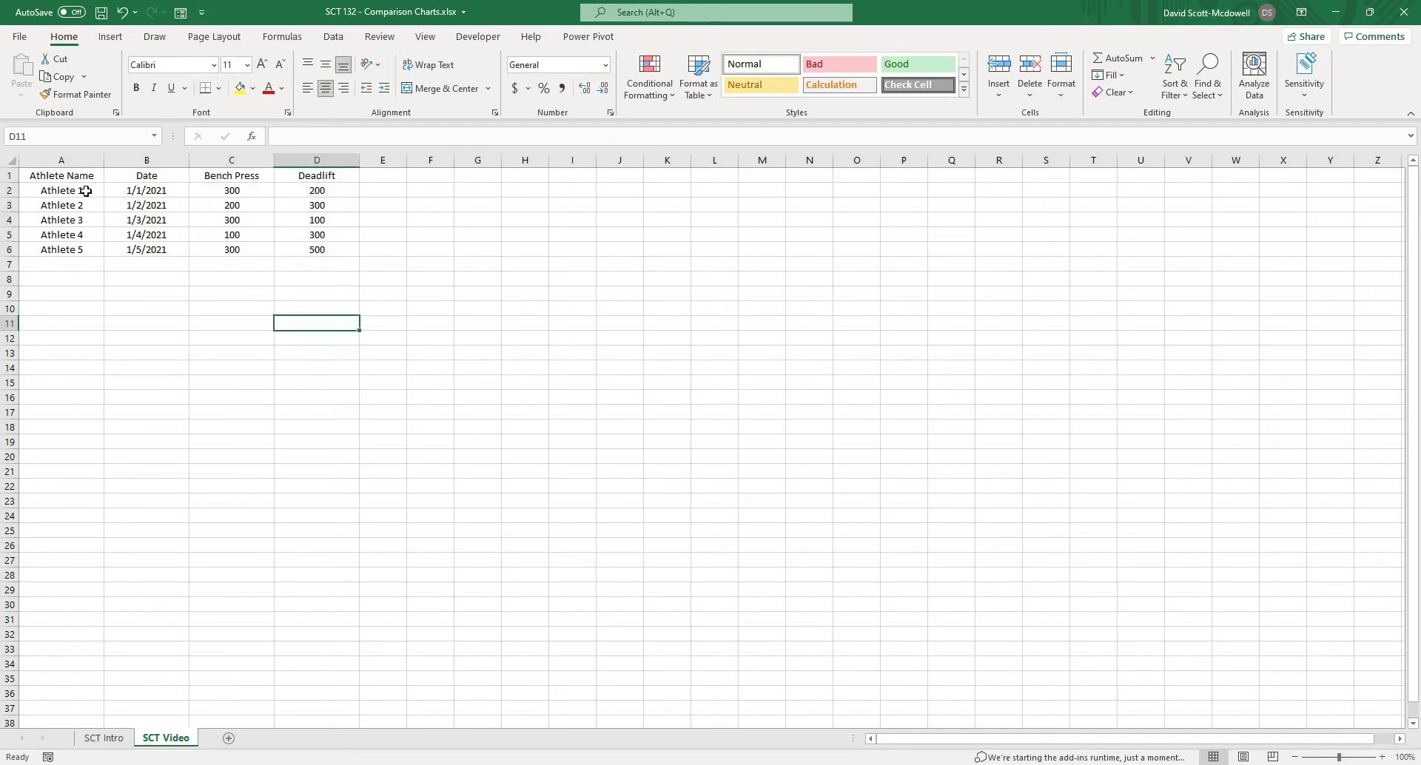
{"action": "left_click_drag", "start_coordinate": [86, 192], "coordinate": [85, 249]}
{"action": "left_click", "coordinate": [116, 311]}
{"action": "left_click_drag", "start_coordinate": [170, 190], "coordinate": [162, 250]}
{"action": "left_click", "coordinate": [246, 190]}
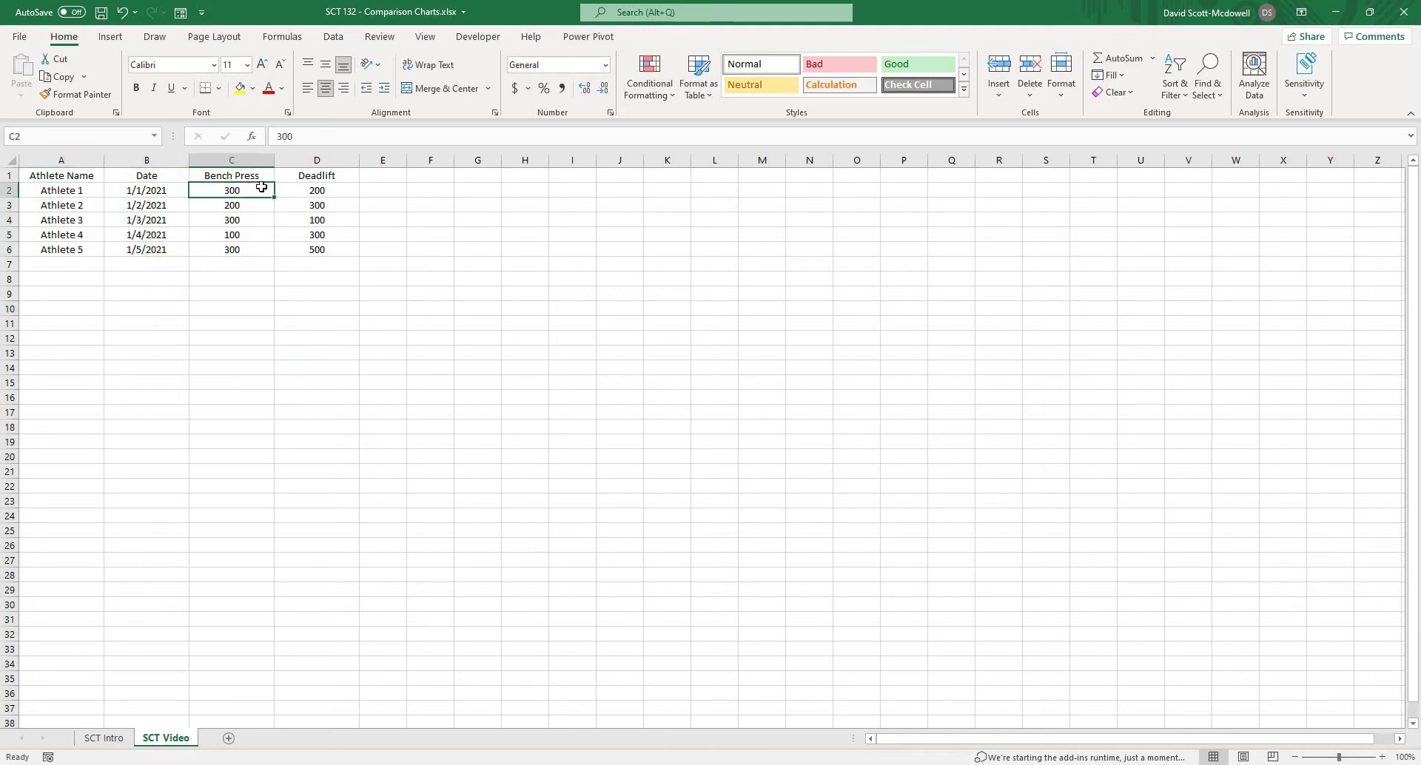
{"action": "left_click", "coordinate": [476, 303]}
Add the column header "% Diff" in cell E1, beside the Deadlift header
{"action": "left_click", "coordinate": [380, 171]}
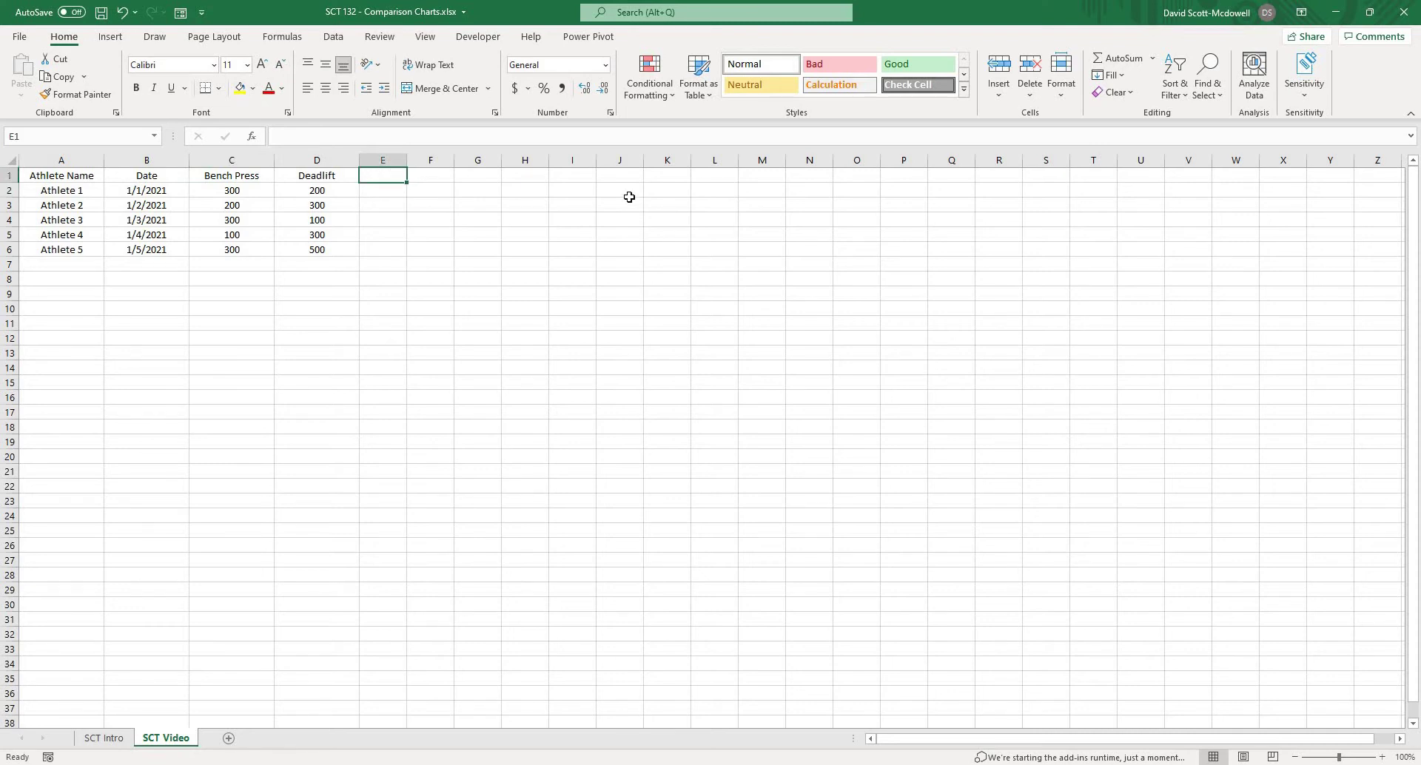
{"action": "type", "text": "% "}
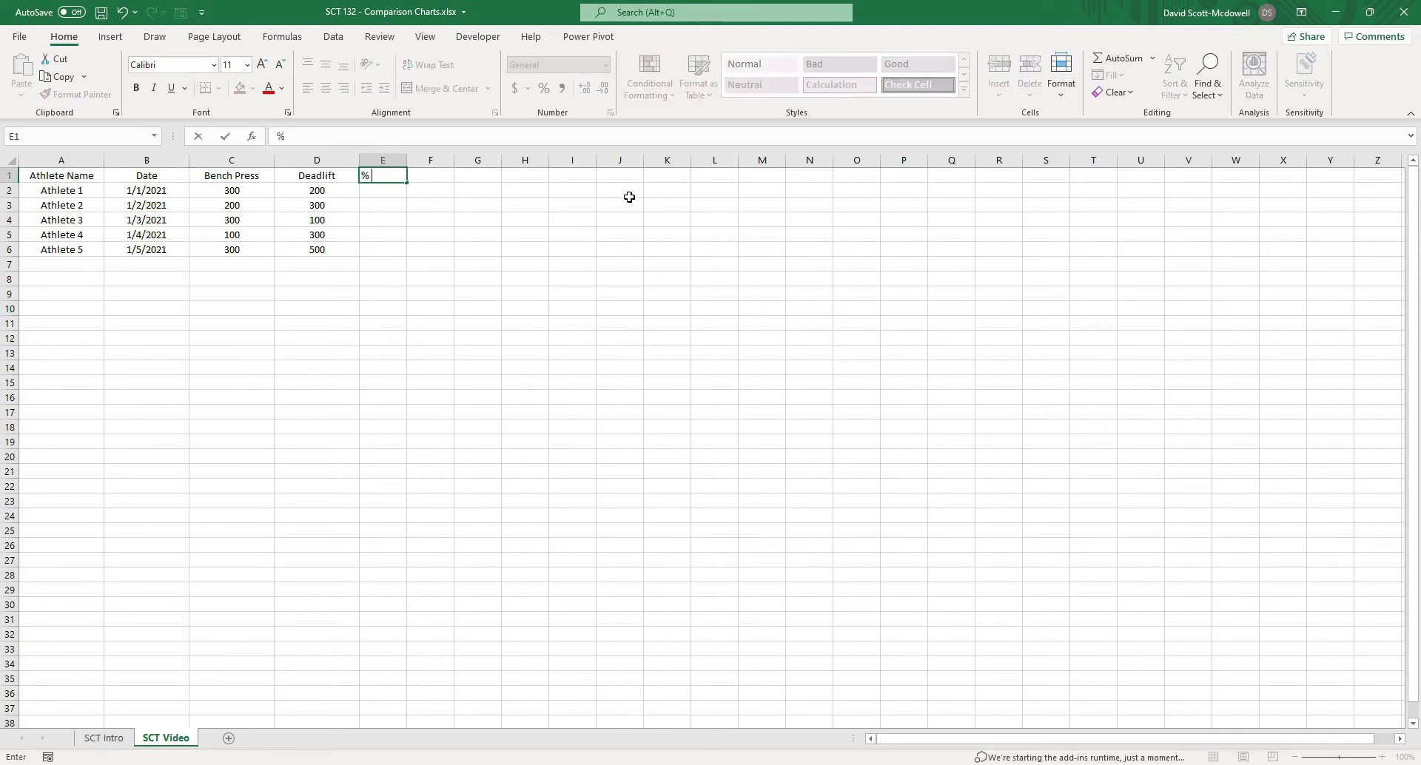
{"action": "type", "text": "Diff"}
{"action": "key", "text": "Return"}
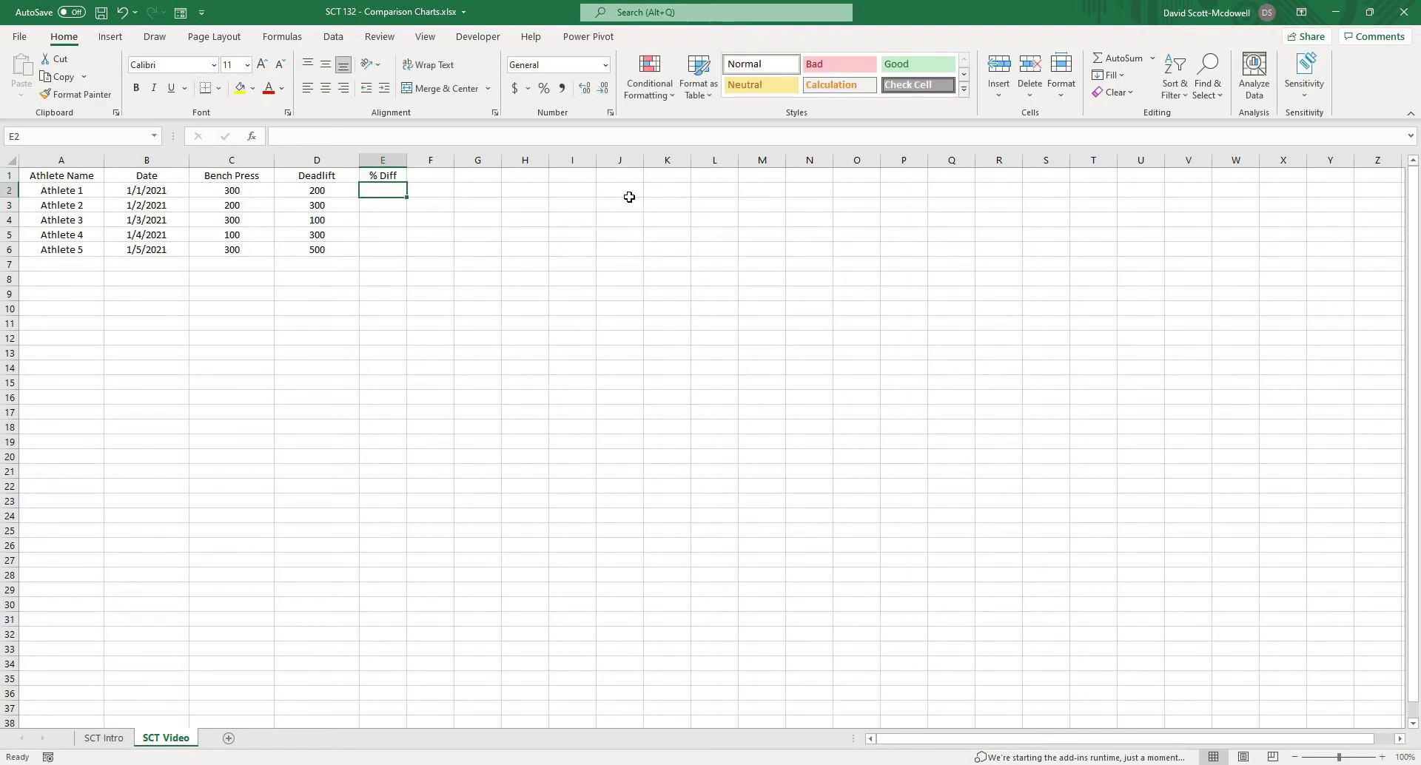
Enter the side labels L in C8 and R in D8, below the Bench Press and Deadlift data
{"action": "left_click", "coordinate": [246, 334]}
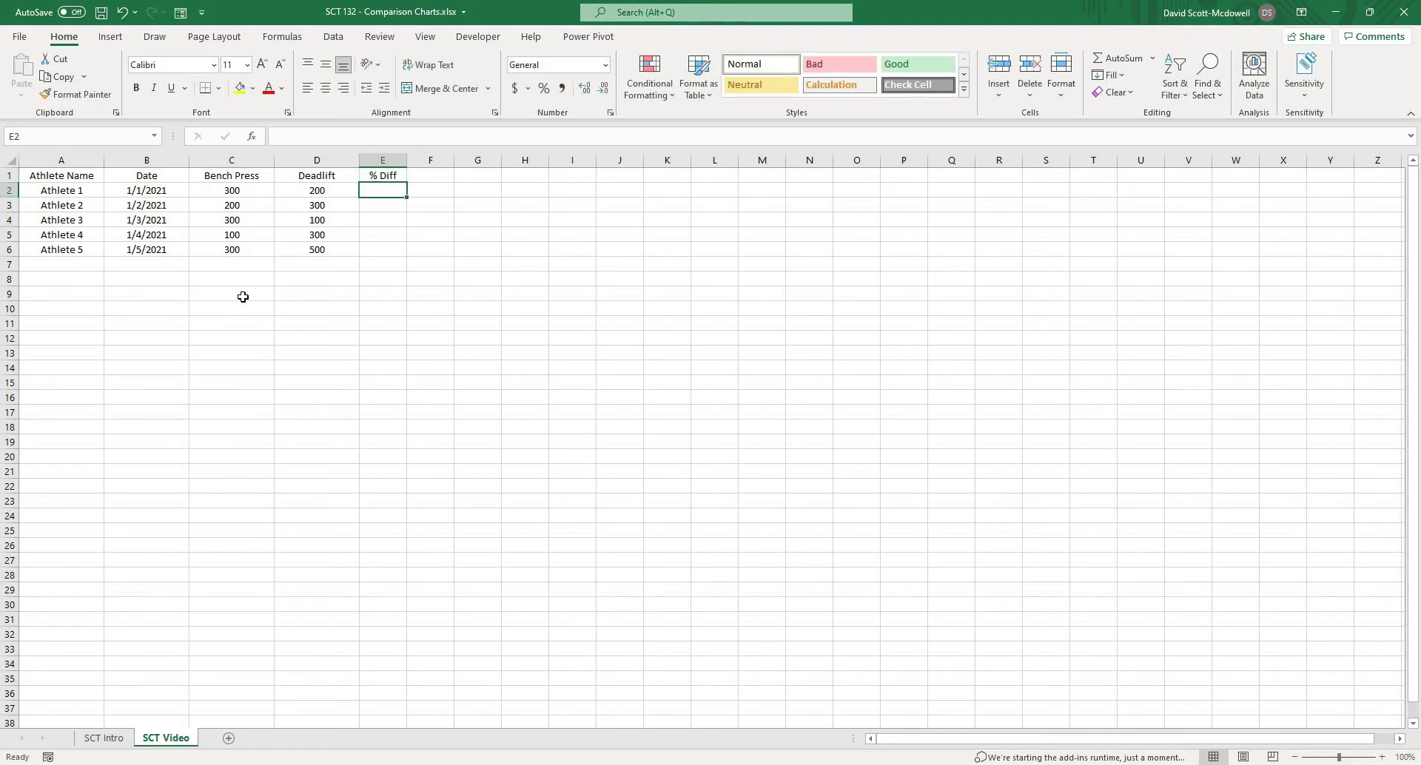
{"action": "left_click", "coordinate": [302, 282]}
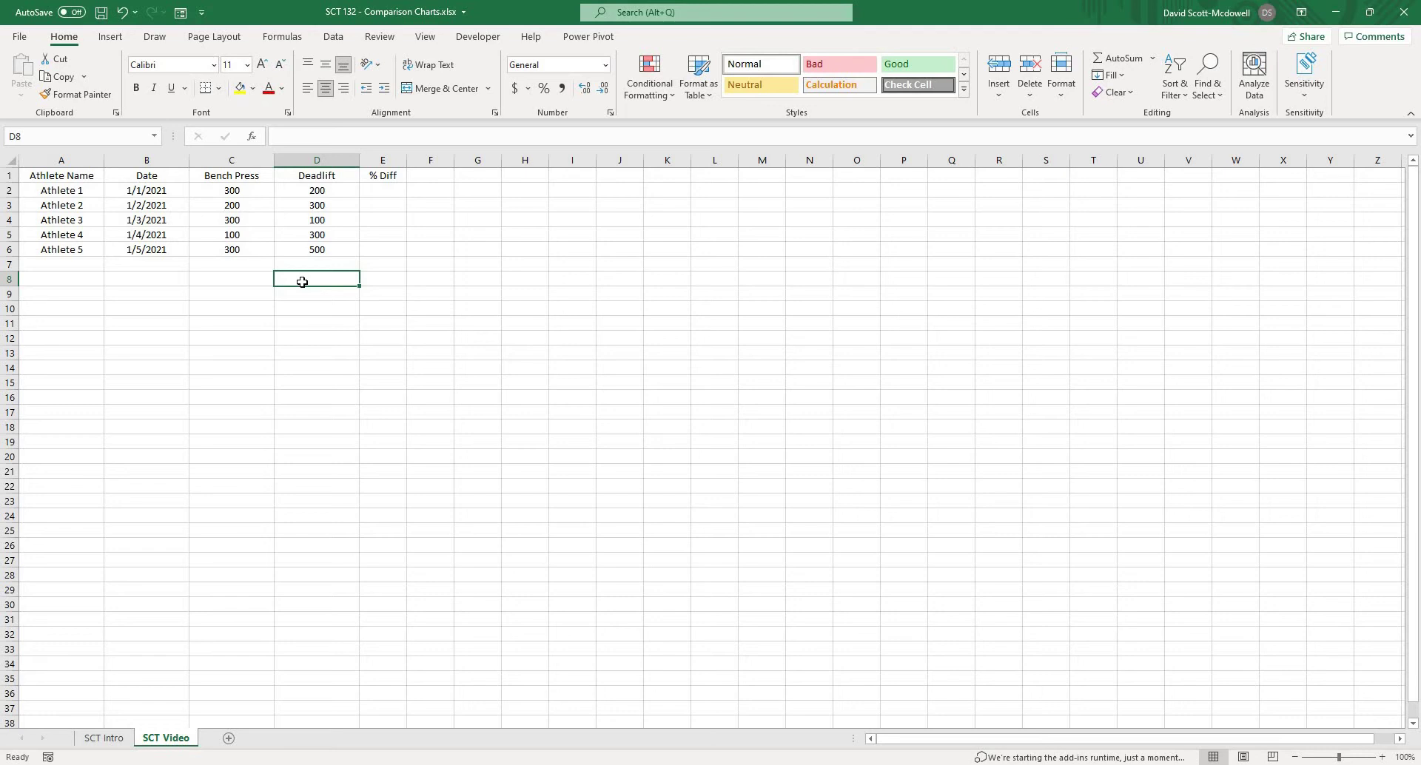
{"action": "type", "text": "R"}
{"action": "key", "text": "Left"}
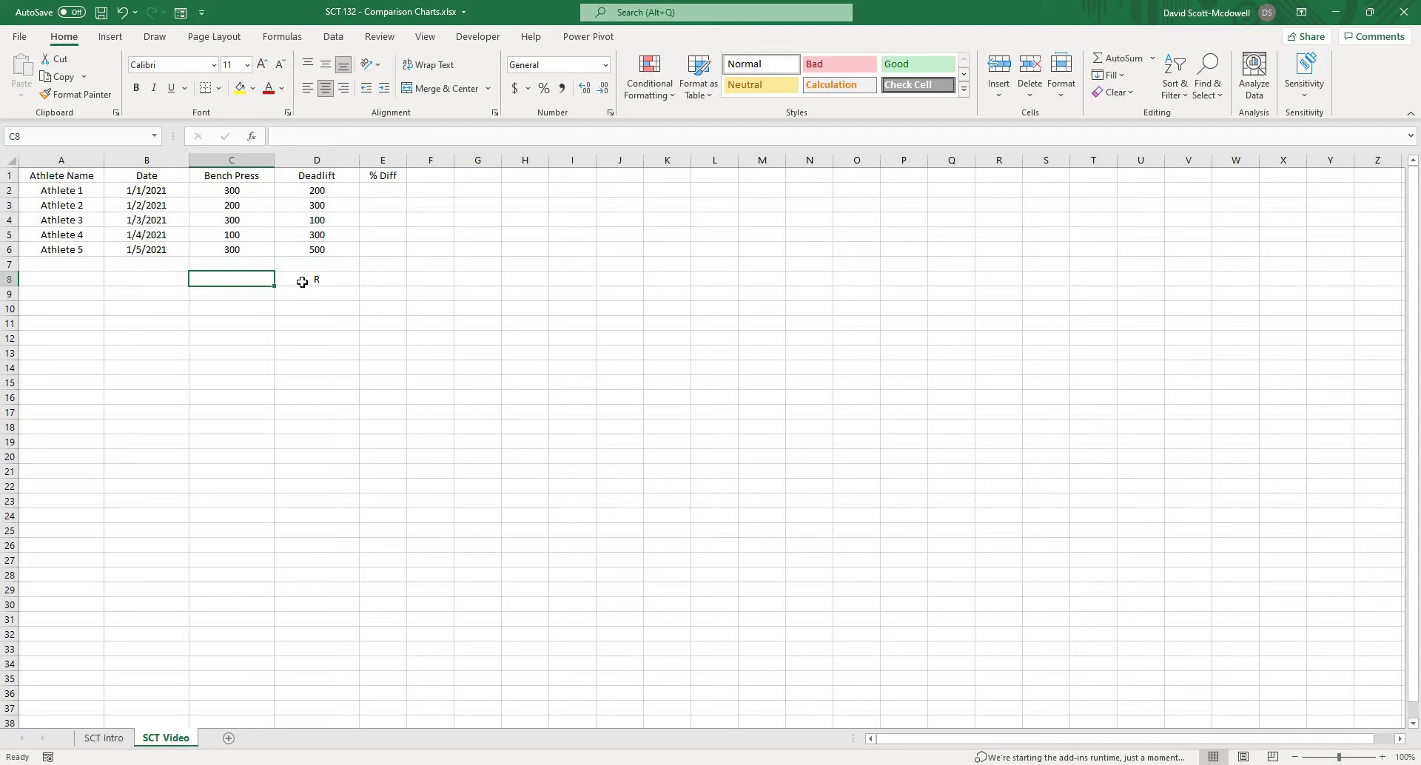
{"action": "type", "text": "L"}
{"action": "key", "text": "Return"}
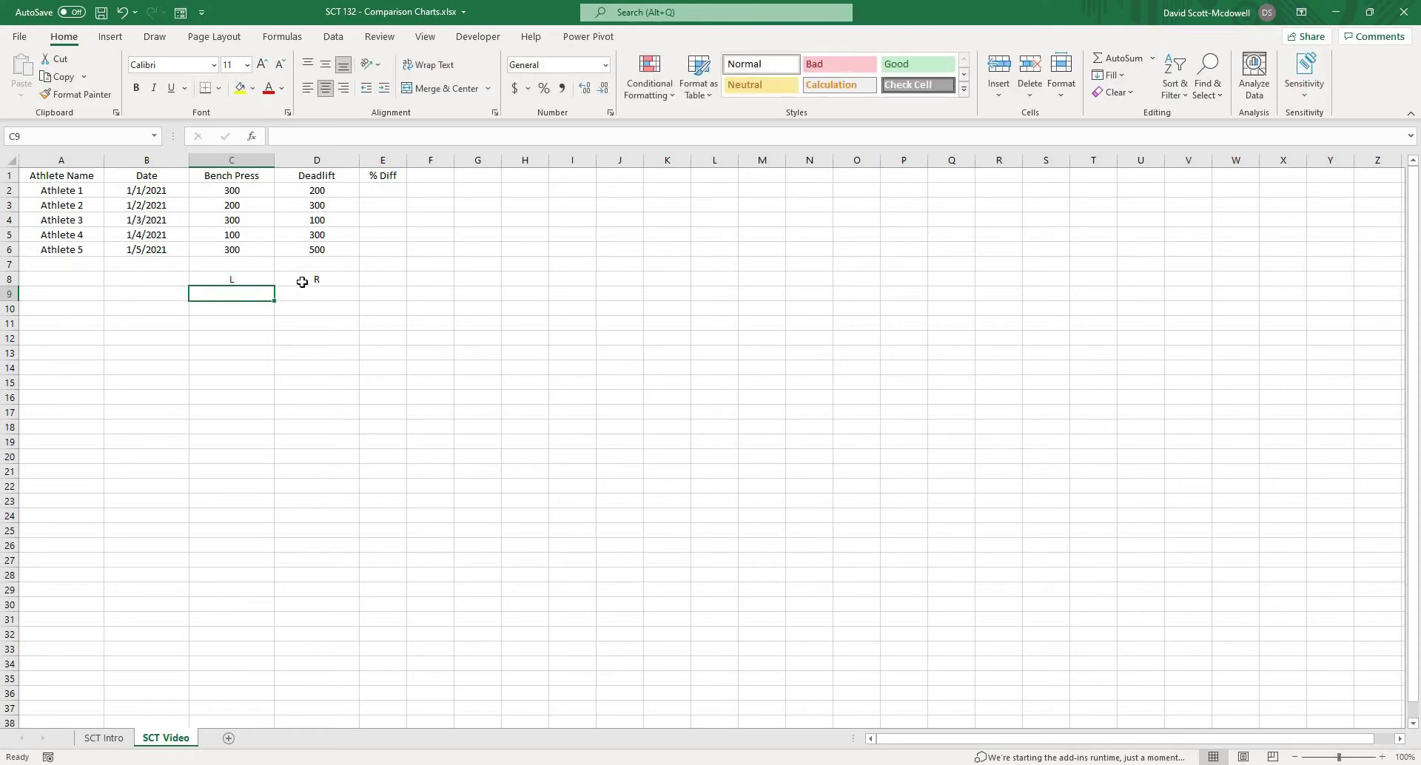
Enter the sign - in C9 under L and + in D9 under R
{"action": "type", "text": "-"}
{"action": "key", "text": "Tab"}
{"action": "type", "text": "+"}
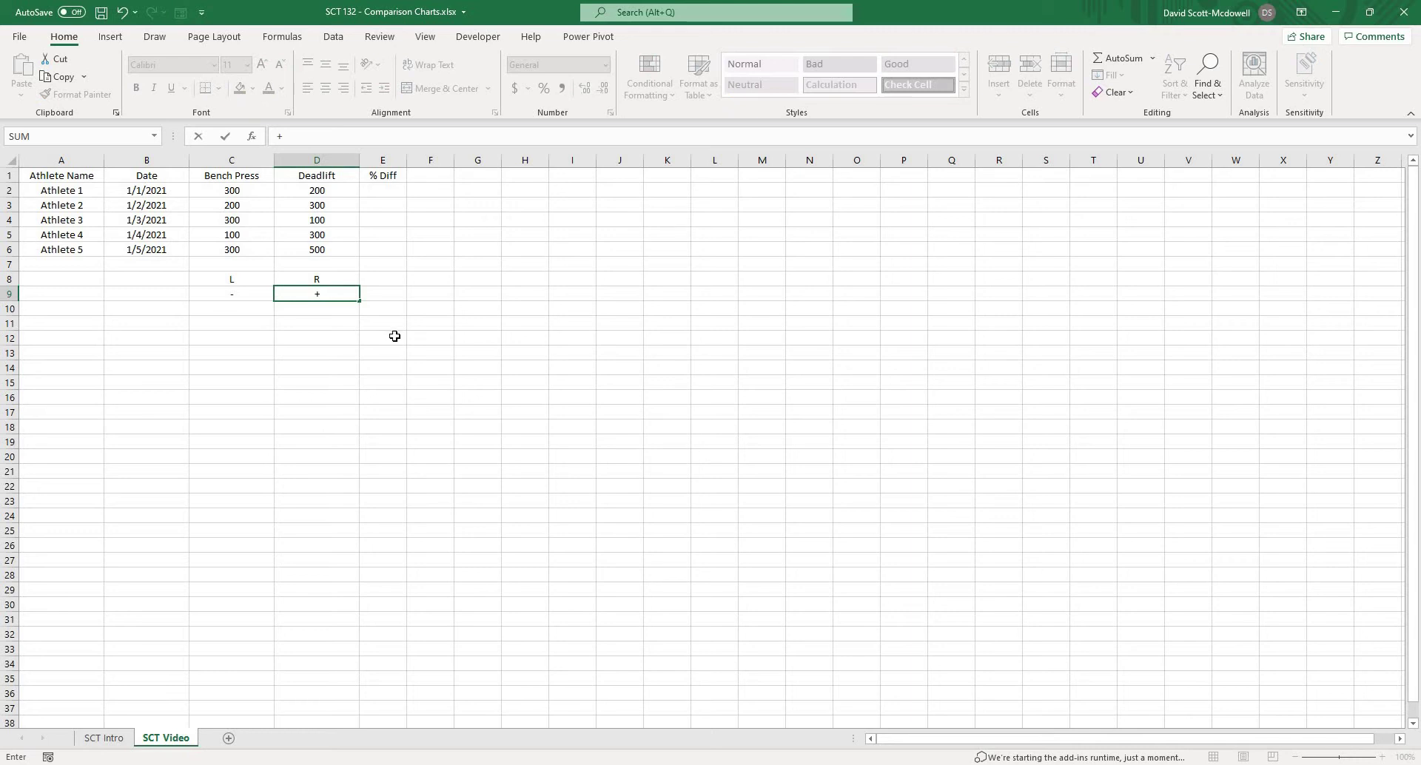
{"action": "left_click", "coordinate": [392, 337]}
{"action": "key", "text": "BackSpace"}
{"action": "key", "text": "BackSpace"}
{"action": "key", "text": "BackSpace"}
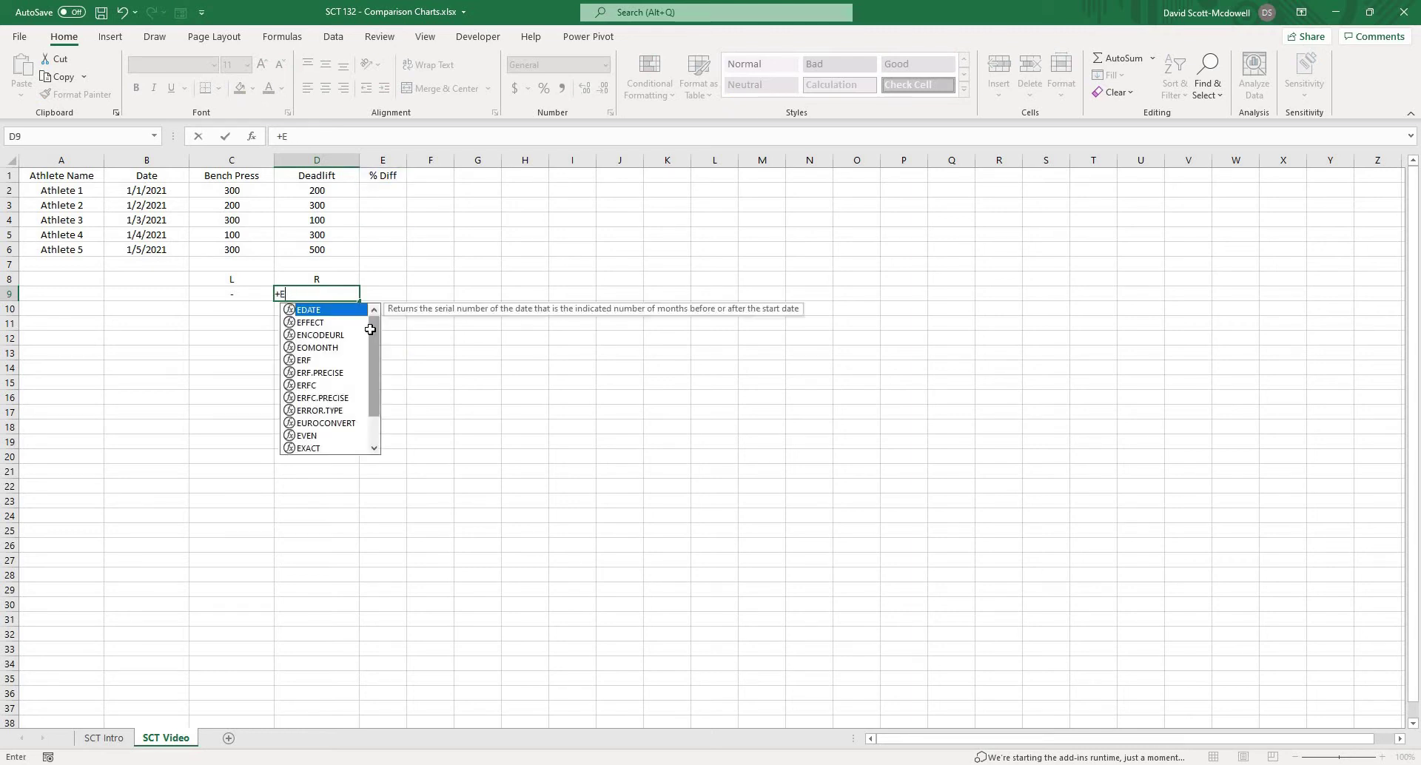
{"action": "key", "text": "Return"}
{"action": "left_click", "coordinate": [320, 295]}
{"action": "left_click_drag", "start_coordinate": [339, 192], "coordinate": [337, 246]}
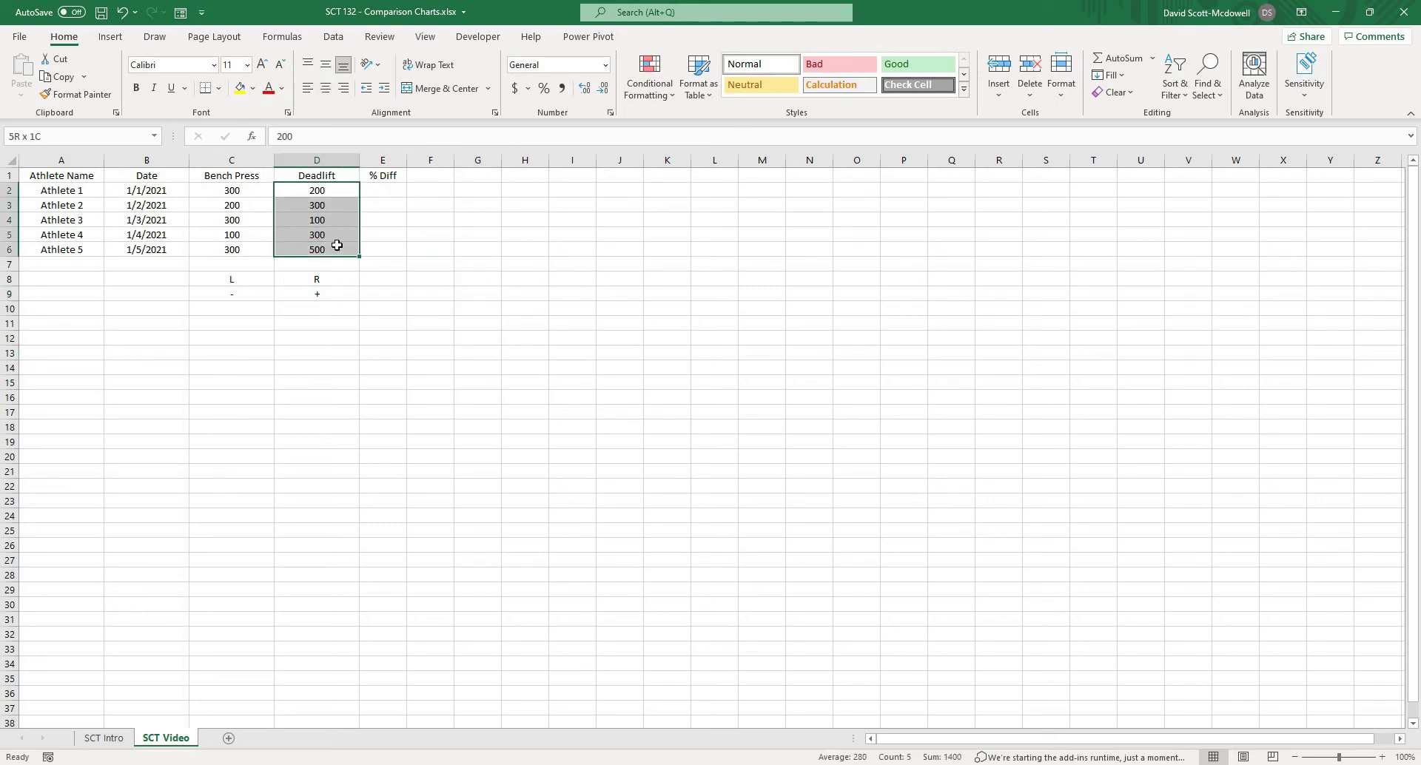
{"action": "left_click", "coordinate": [511, 250]}
{"action": "left_click_drag", "start_coordinate": [265, 188], "coordinate": [256, 259]}
{"action": "left_click", "coordinate": [254, 344]}
{"action": "left_click_drag", "start_coordinate": [251, 191], "coordinate": [246, 251]}
{"action": "left_click", "coordinate": [416, 252]}
Enter the percent difference formula =(D2-C2) / ((D2+C2)/2) in cell E2 for Athlete 1
{"action": "left_click", "coordinate": [387, 188]}
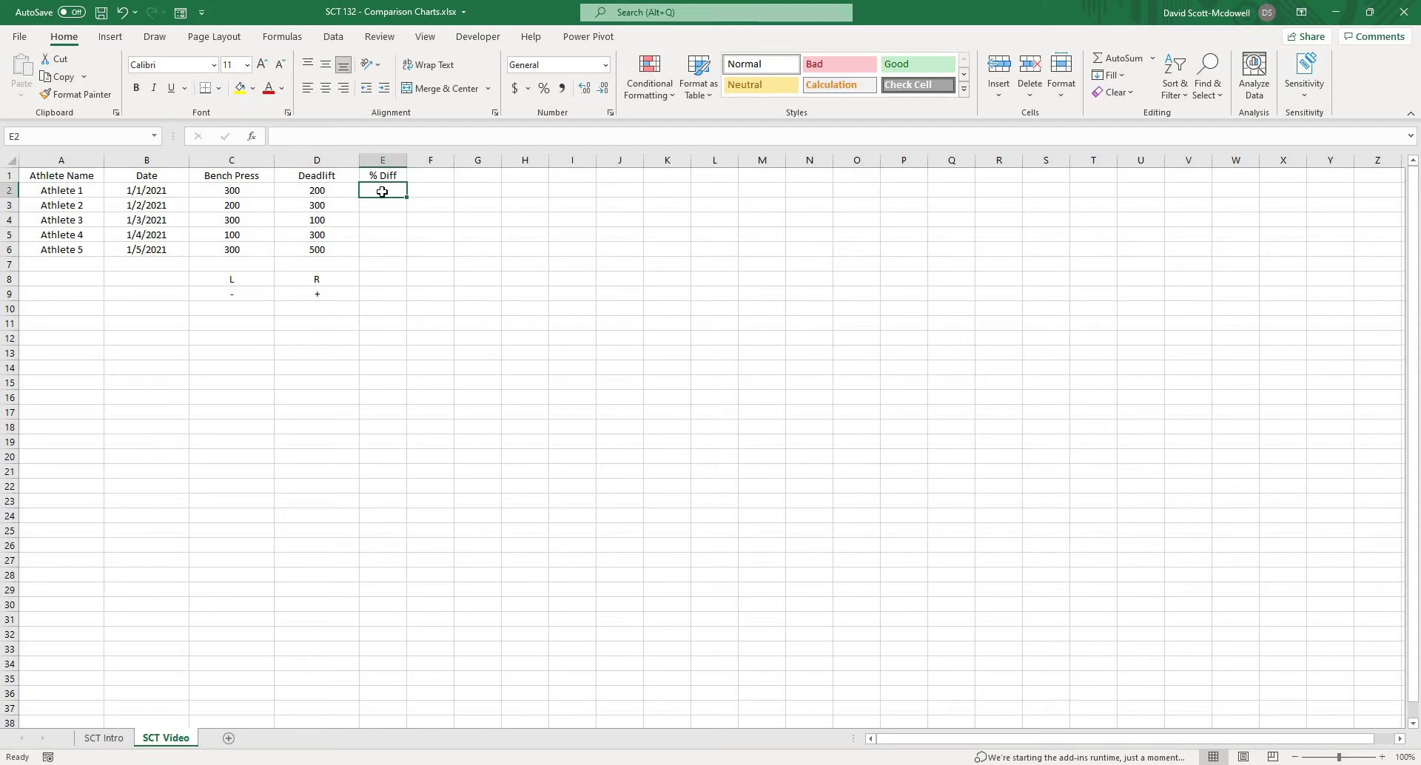
{"action": "type", "text": "="}
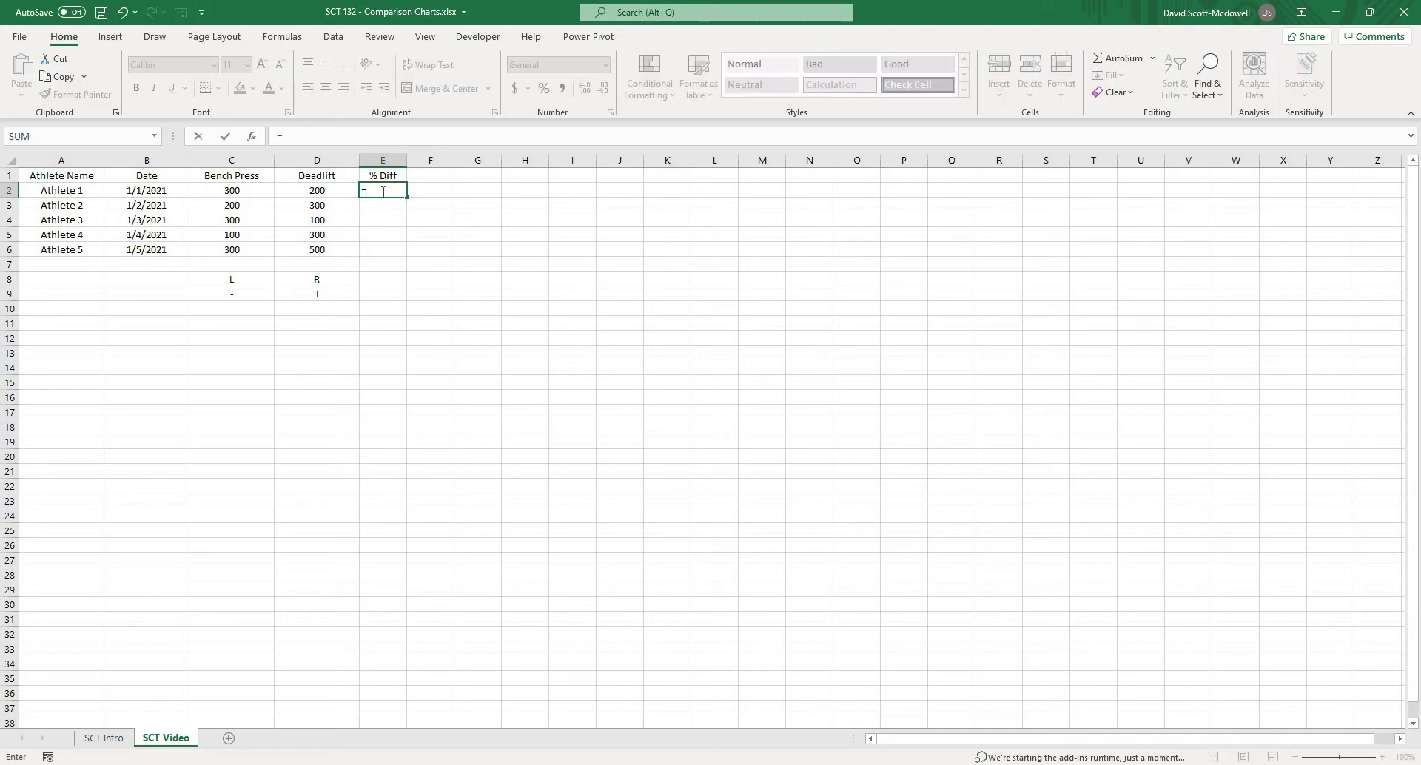
{"action": "type", "text": "("}
{"action": "left_click", "coordinate": [304, 190]}
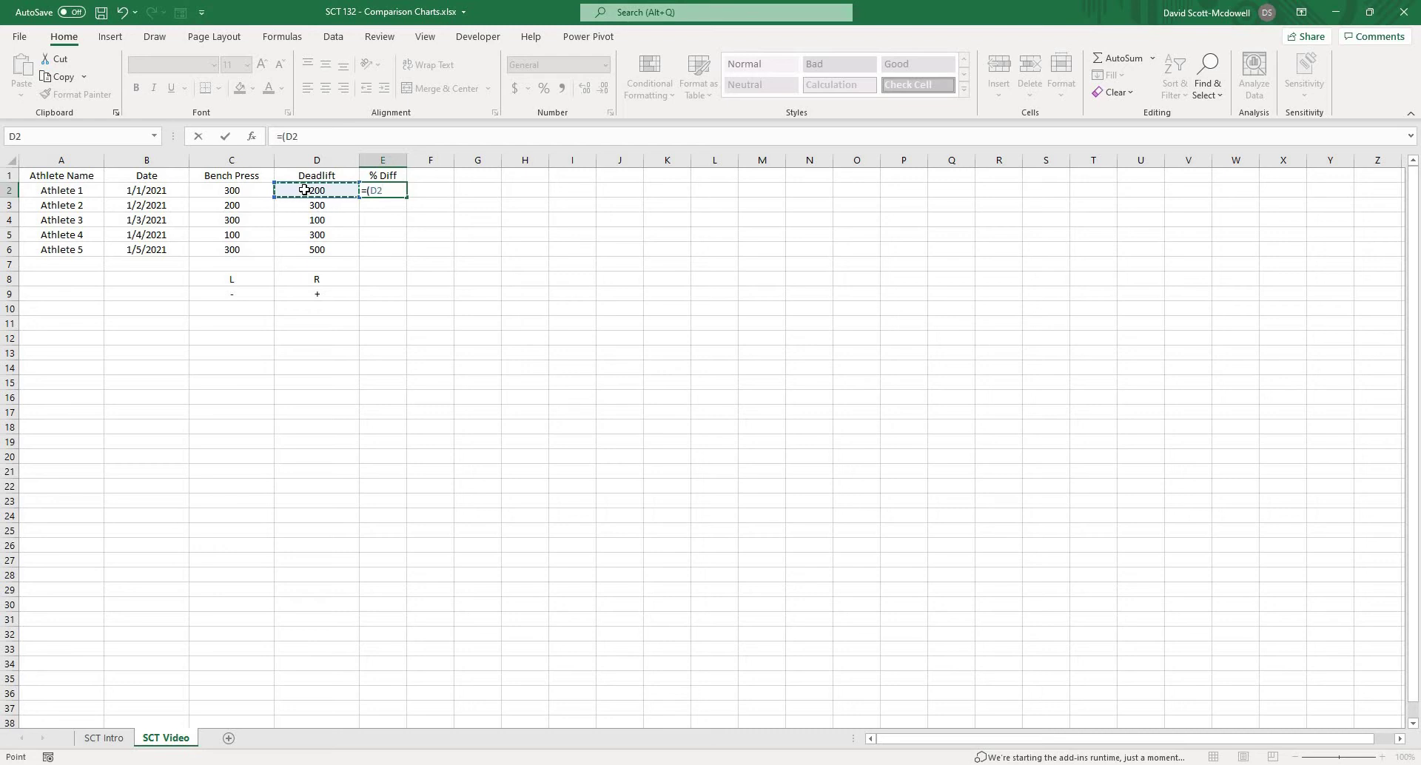
{"action": "type", "text": "-"}
{"action": "left_click", "coordinate": [246, 189]}
{"action": "type", "text": ")"}
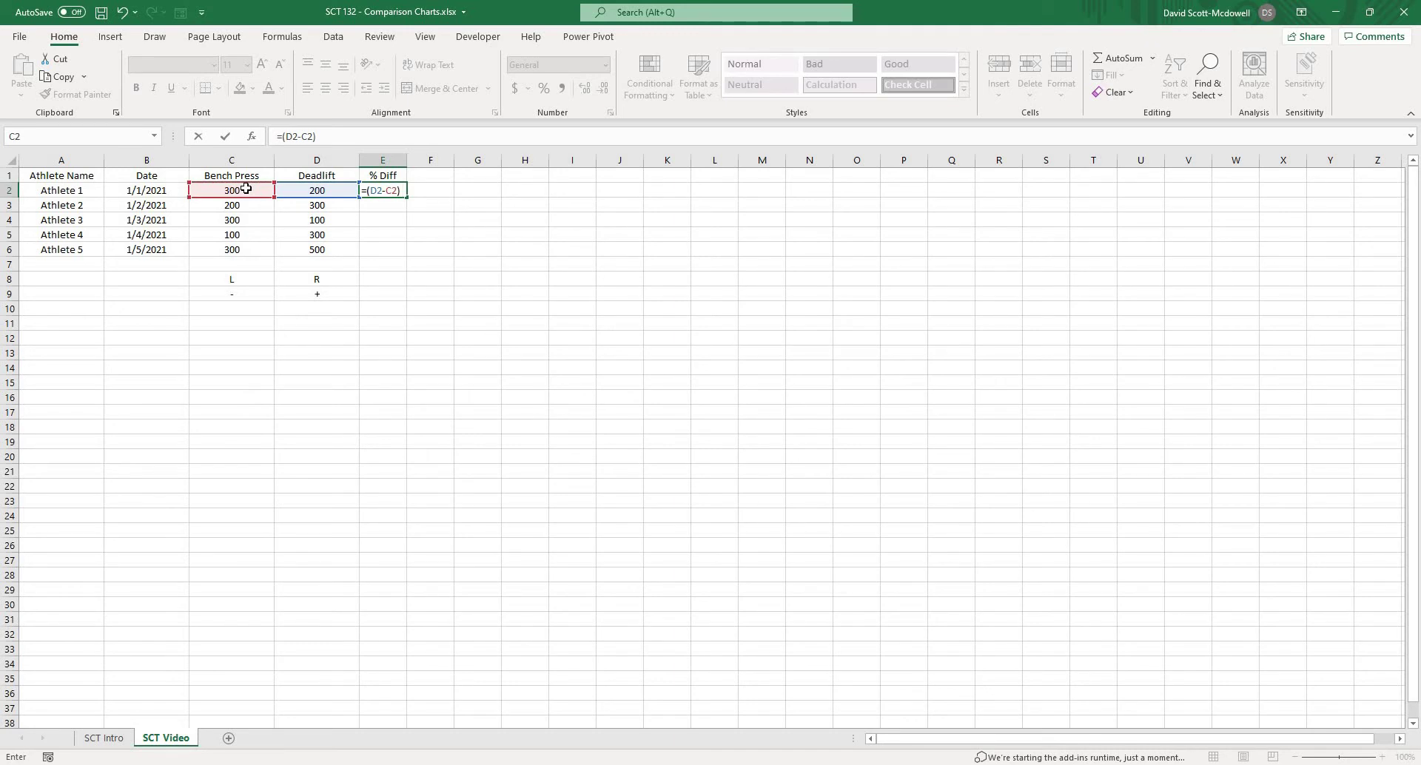
{"action": "type", "text": " / (("}
{"action": "left_click", "coordinate": [312, 191]}
{"action": "type", "text": "+"}
{"action": "left_click", "coordinate": [254, 190]}
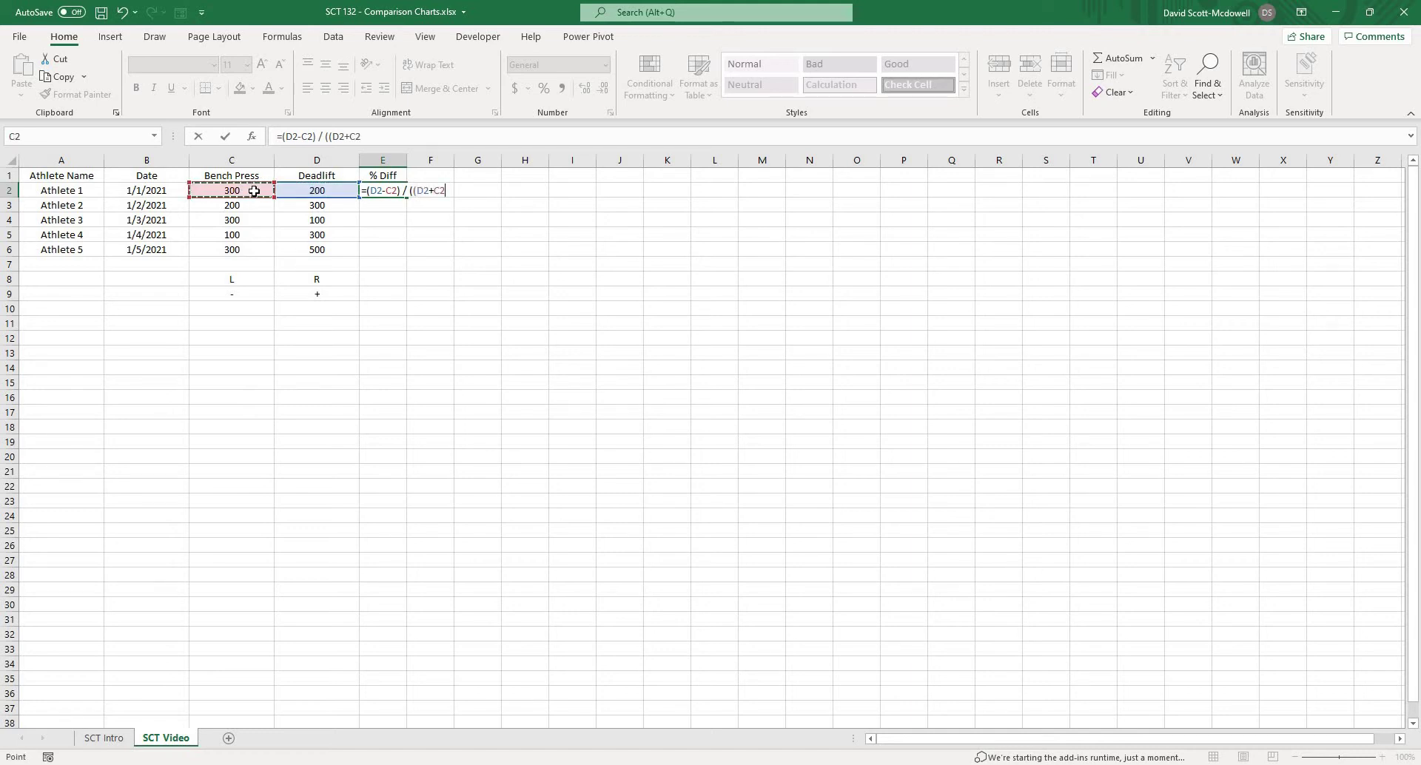
{"action": "type", "text": ")/2)"}
{"action": "left_click", "coordinate": [400, 136]}
{"action": "key", "text": "Return"}
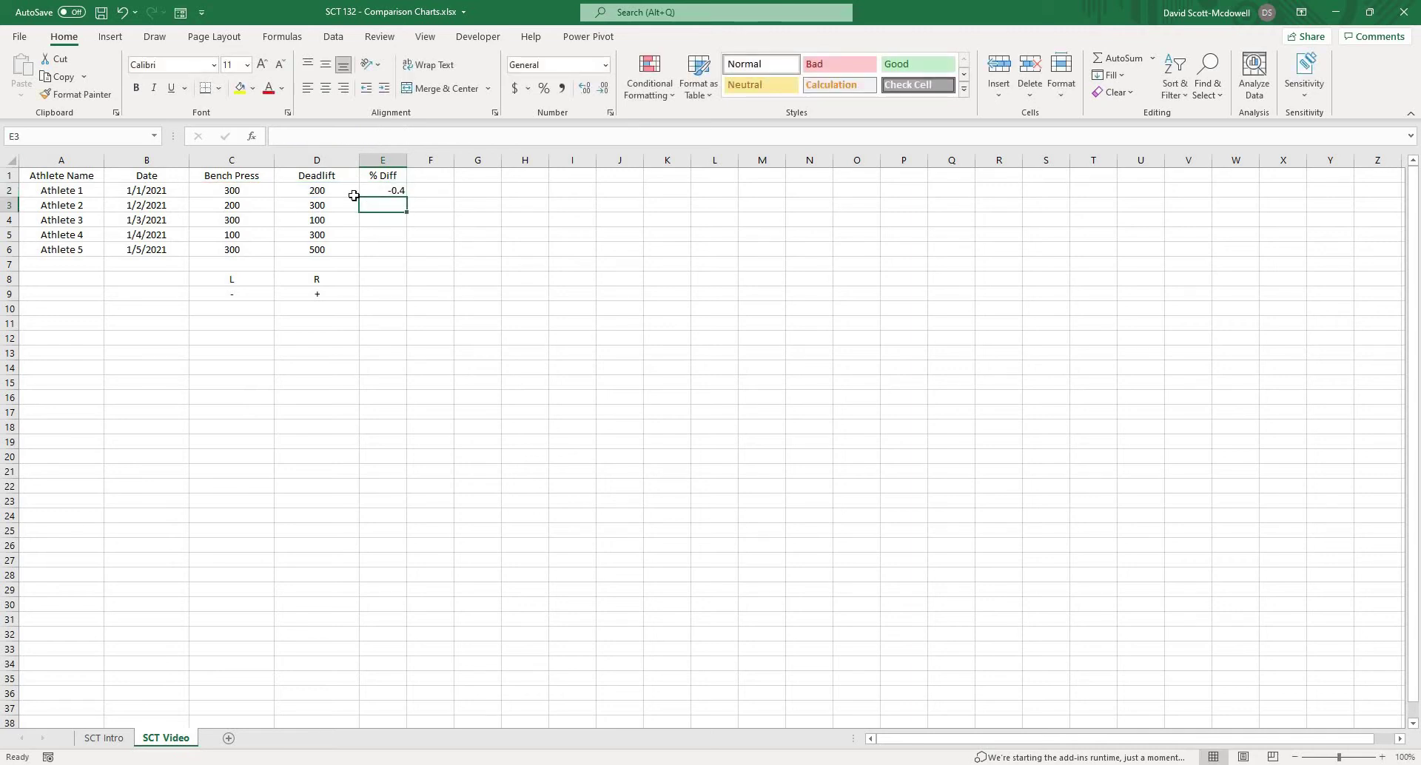
Fill the percent difference formula from E2 down to E6 for all five athletes
{"action": "left_click", "coordinate": [389, 190]}
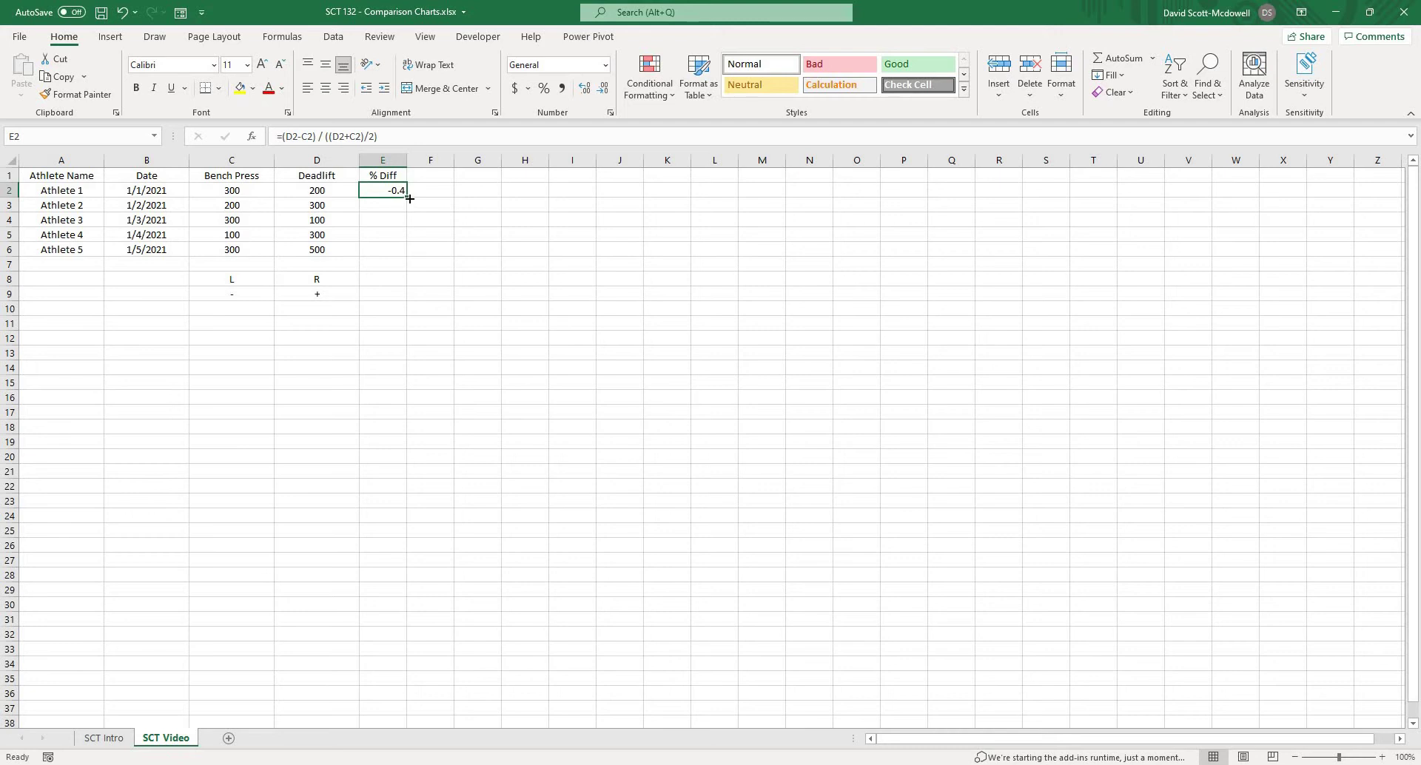
{"action": "left_click_drag", "start_coordinate": [405, 195], "coordinate": [404, 253]}
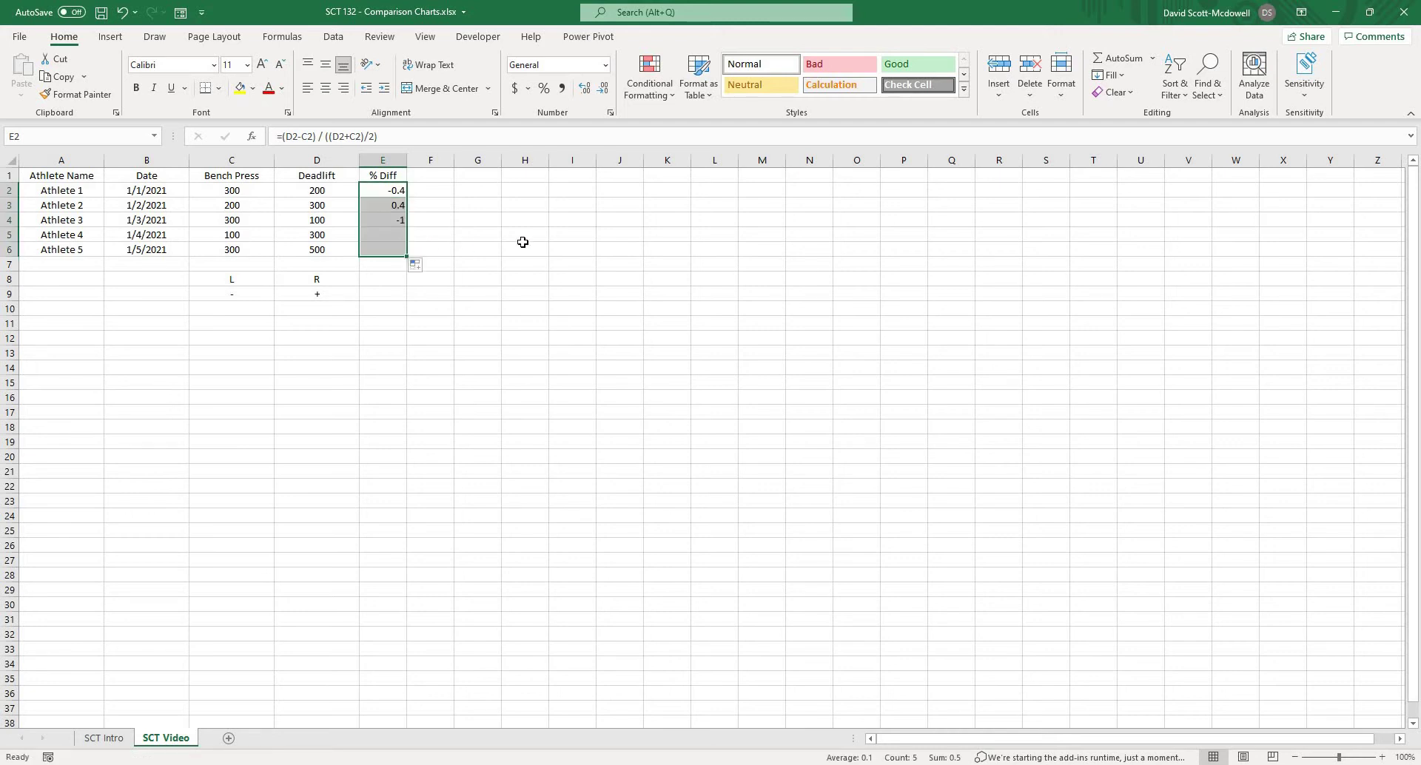
{"action": "left_click", "coordinate": [574, 220]}
Examine the % Diff formulas in E2 through E6 against the Bench Press and Deadlift values they use
{"action": "left_click", "coordinate": [400, 191]}
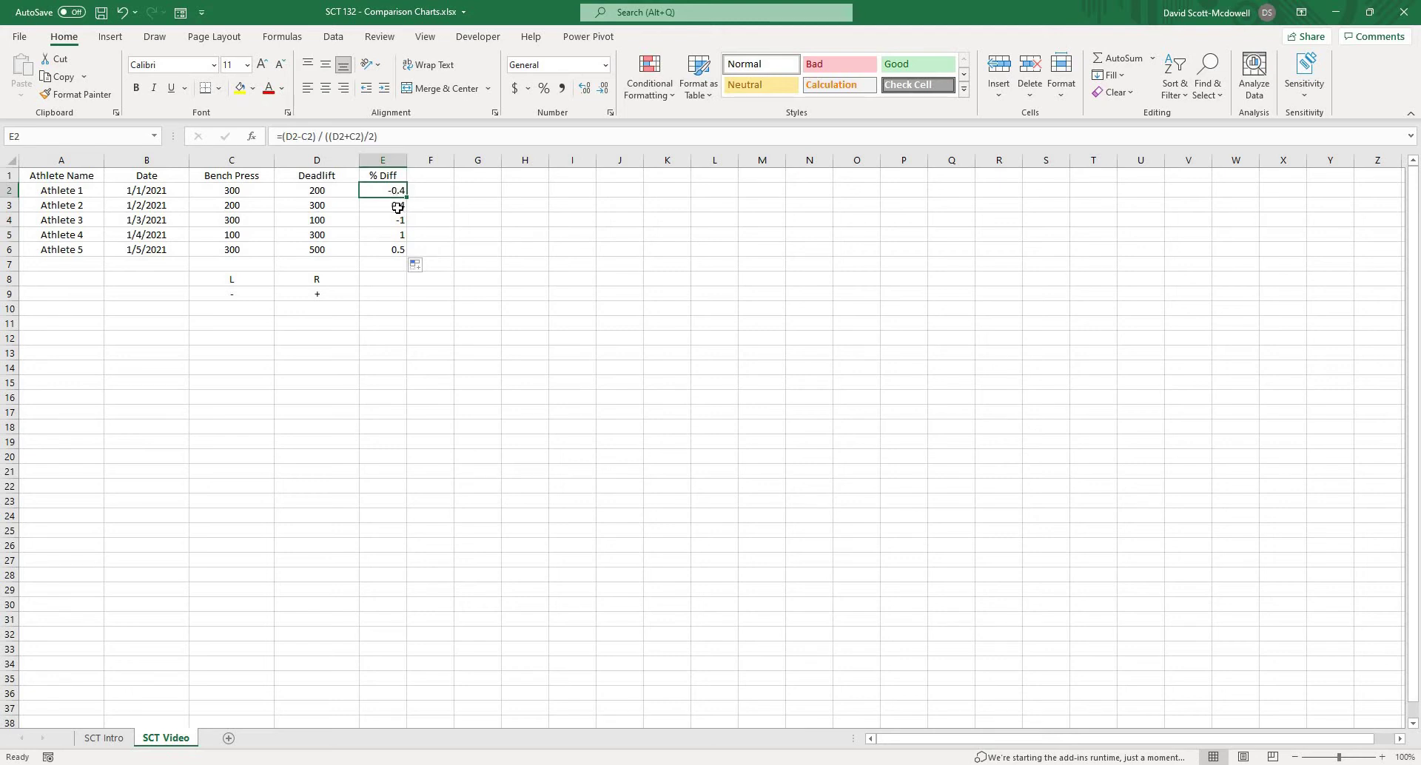
{"action": "left_click", "coordinate": [397, 208]}
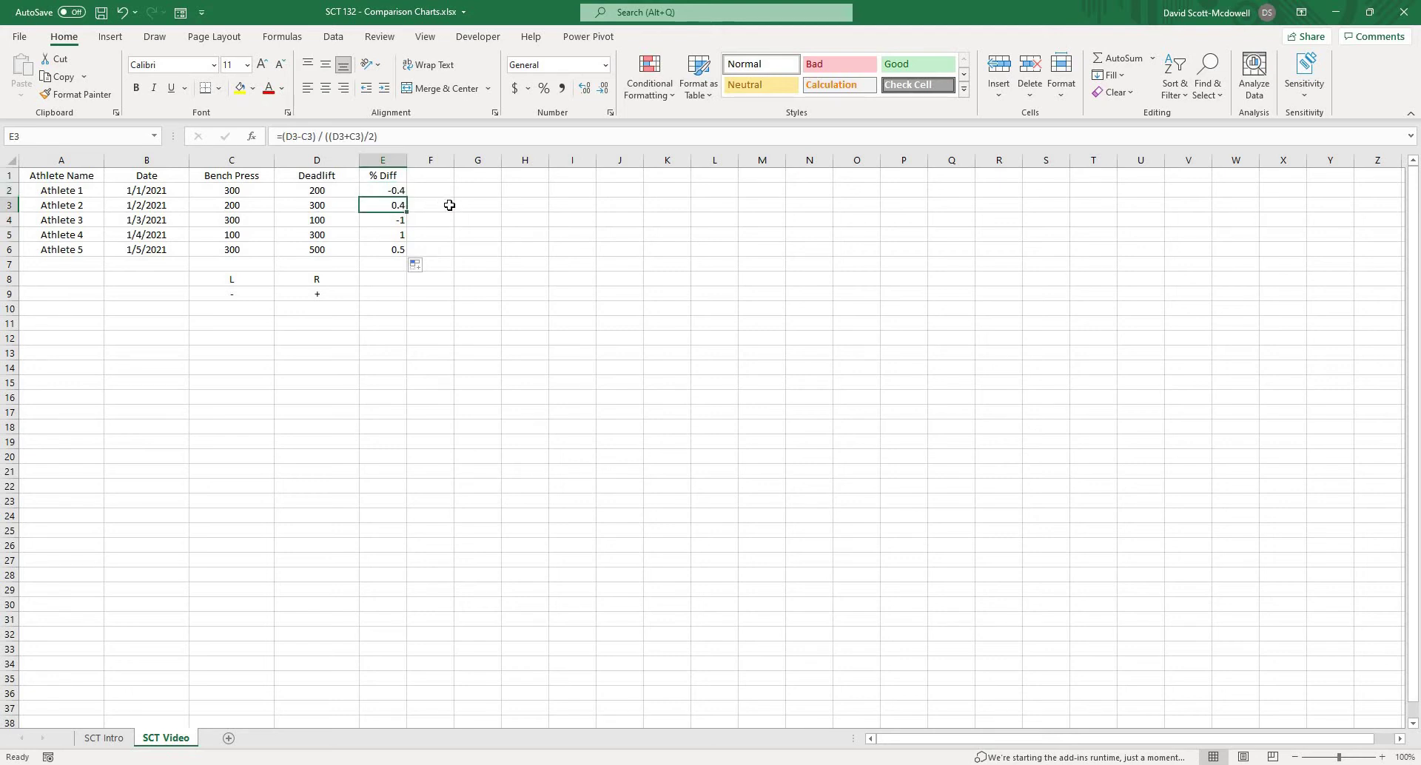
{"action": "left_click", "coordinate": [400, 222]}
{"action": "left_click", "coordinate": [400, 236]}
{"action": "left_click", "coordinate": [396, 250]}
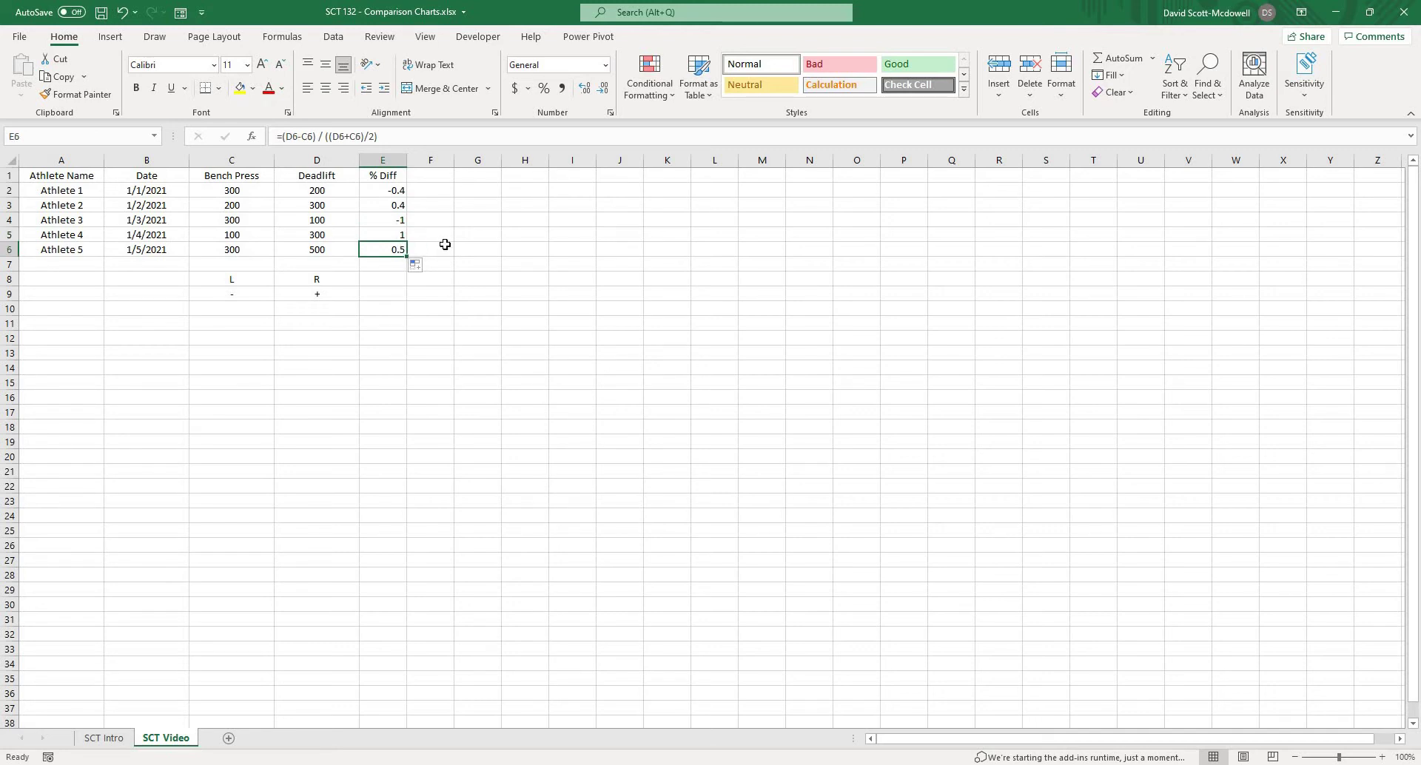
{"action": "left_click", "coordinate": [443, 246]}
{"action": "left_click", "coordinate": [318, 193]}
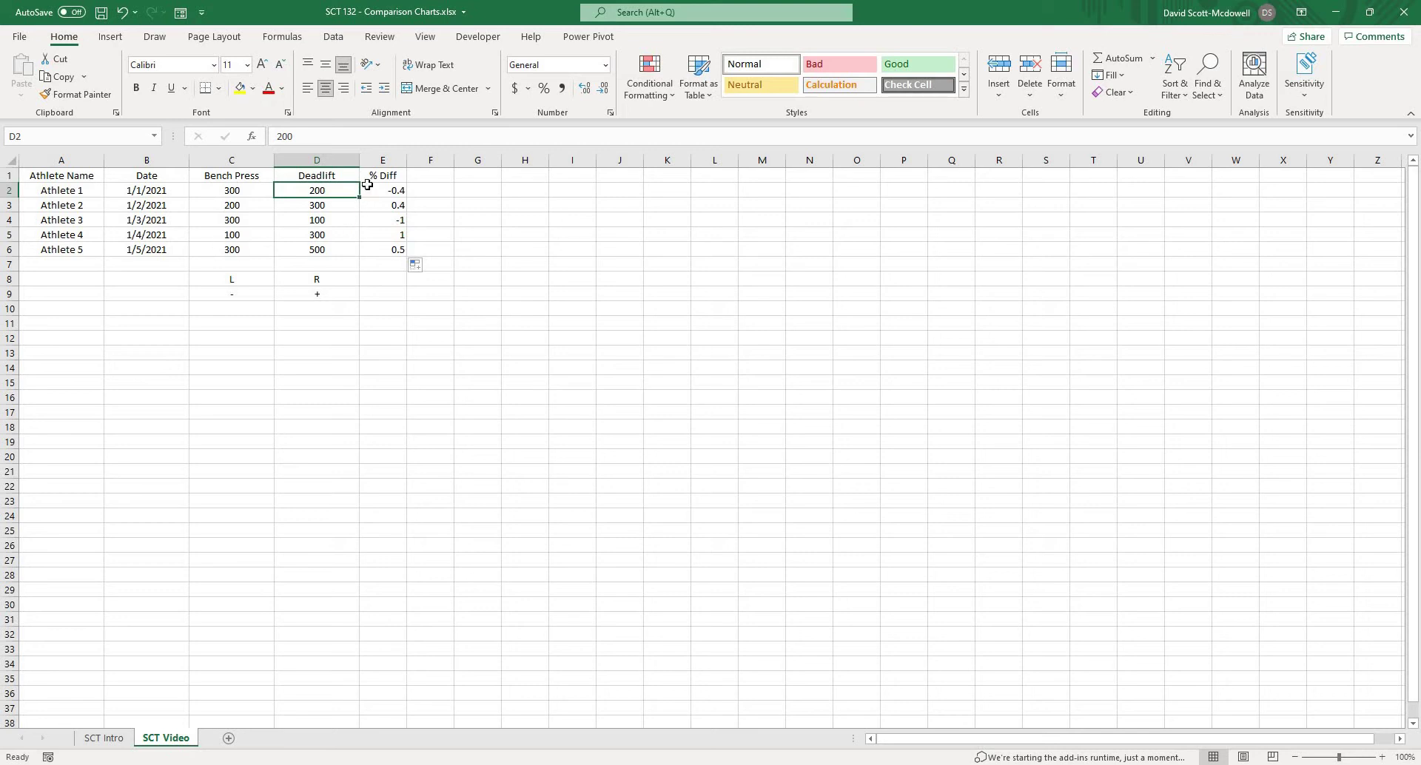
{"action": "left_click", "coordinate": [220, 369]}
{"action": "left_click", "coordinate": [236, 322]}
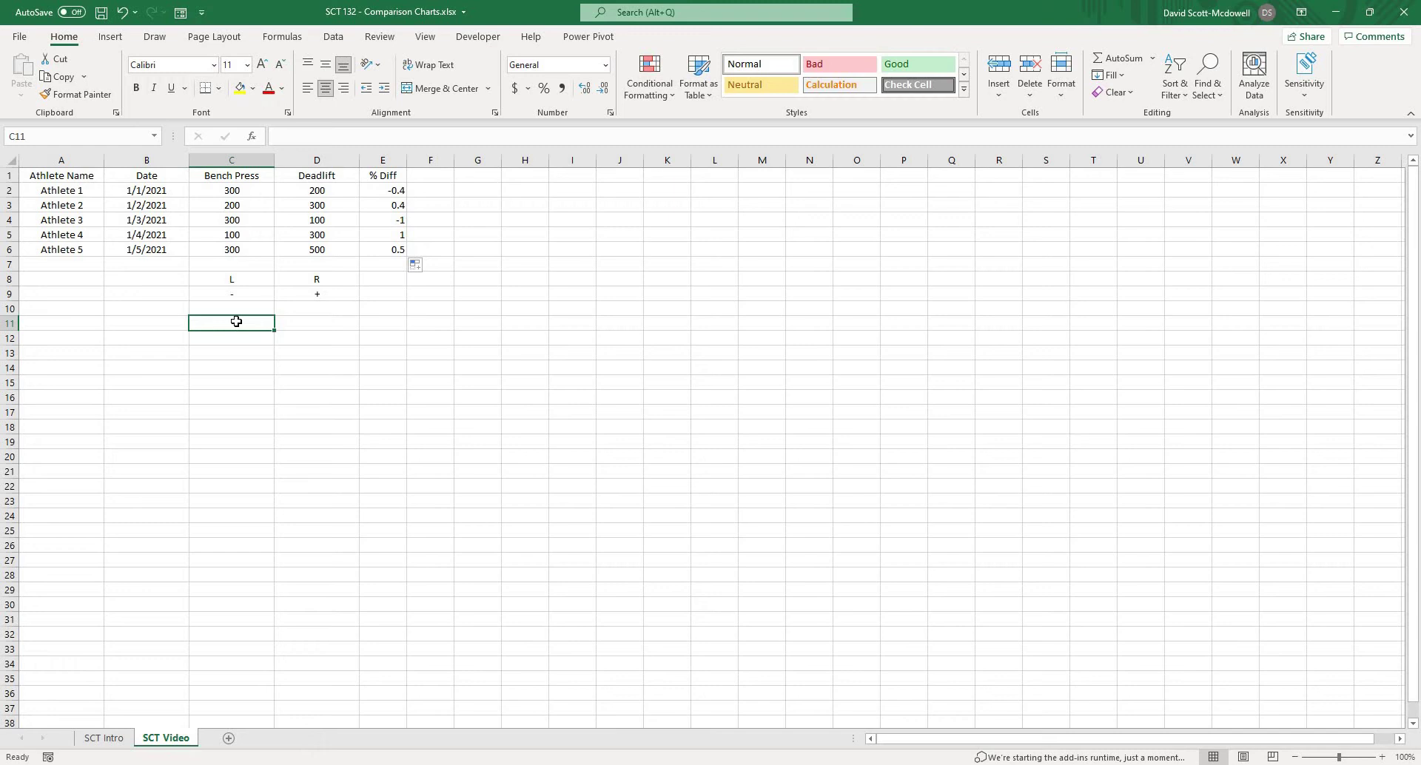
{"action": "left_click", "coordinate": [401, 191]}
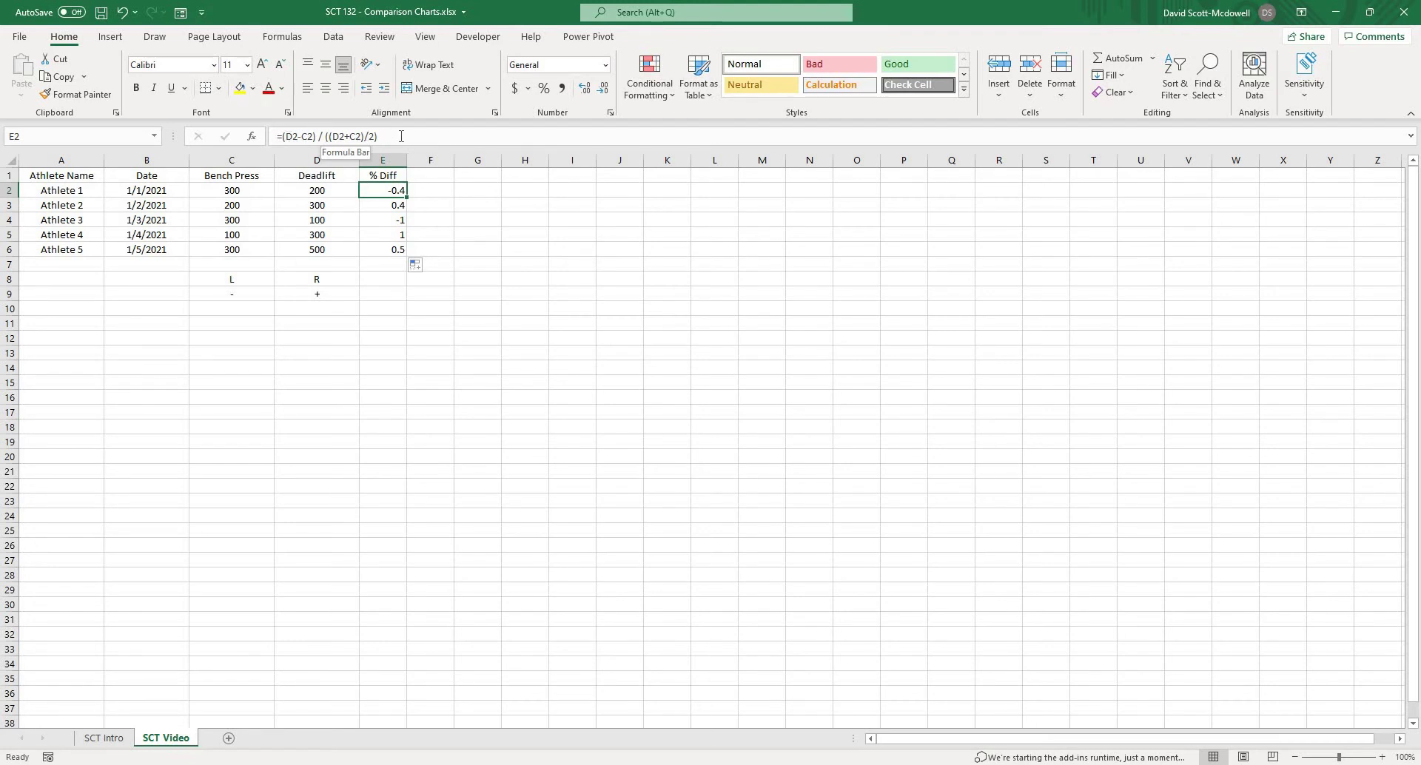
{"action": "left_click", "coordinate": [477, 247]}
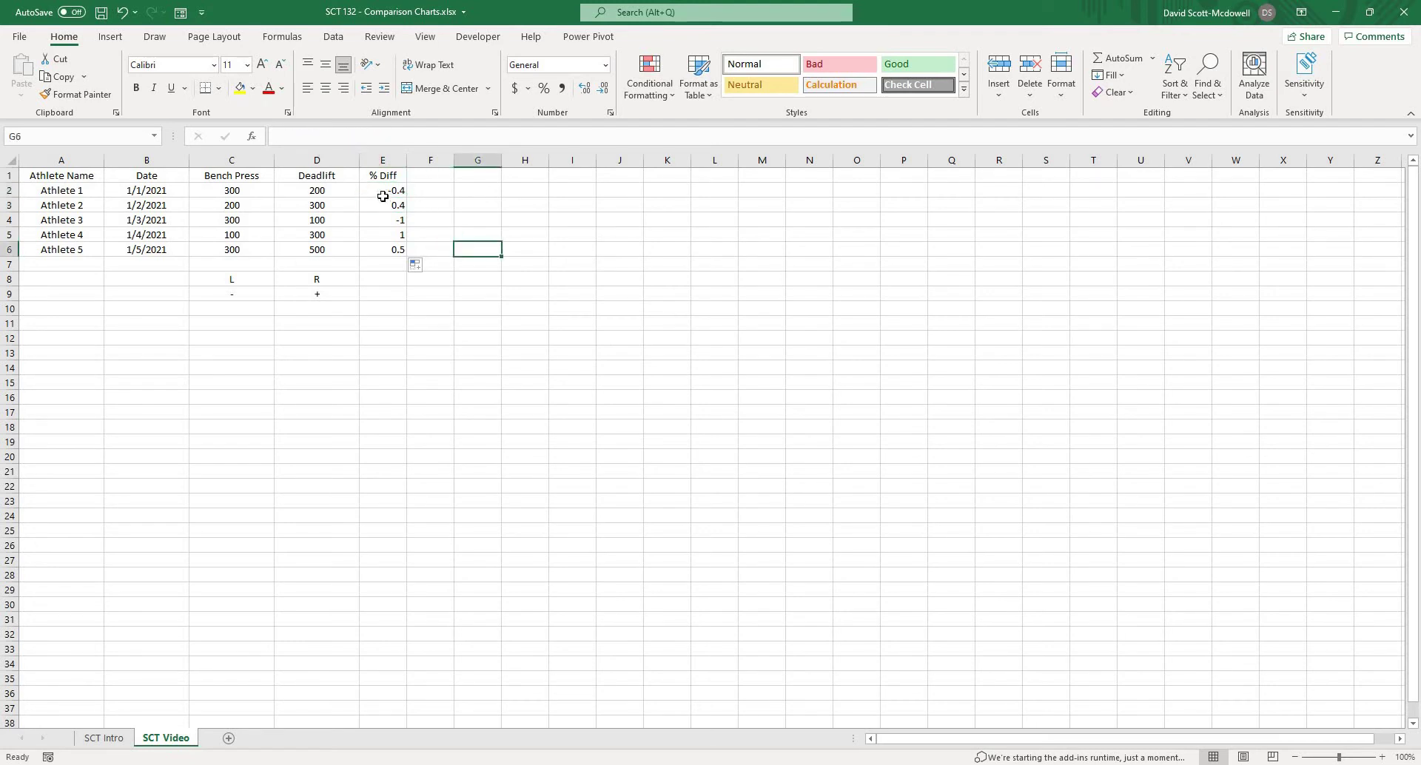
Format the % Diff values in E2:E6 as percentages
{"action": "left_click_drag", "start_coordinate": [385, 189], "coordinate": [380, 248]}
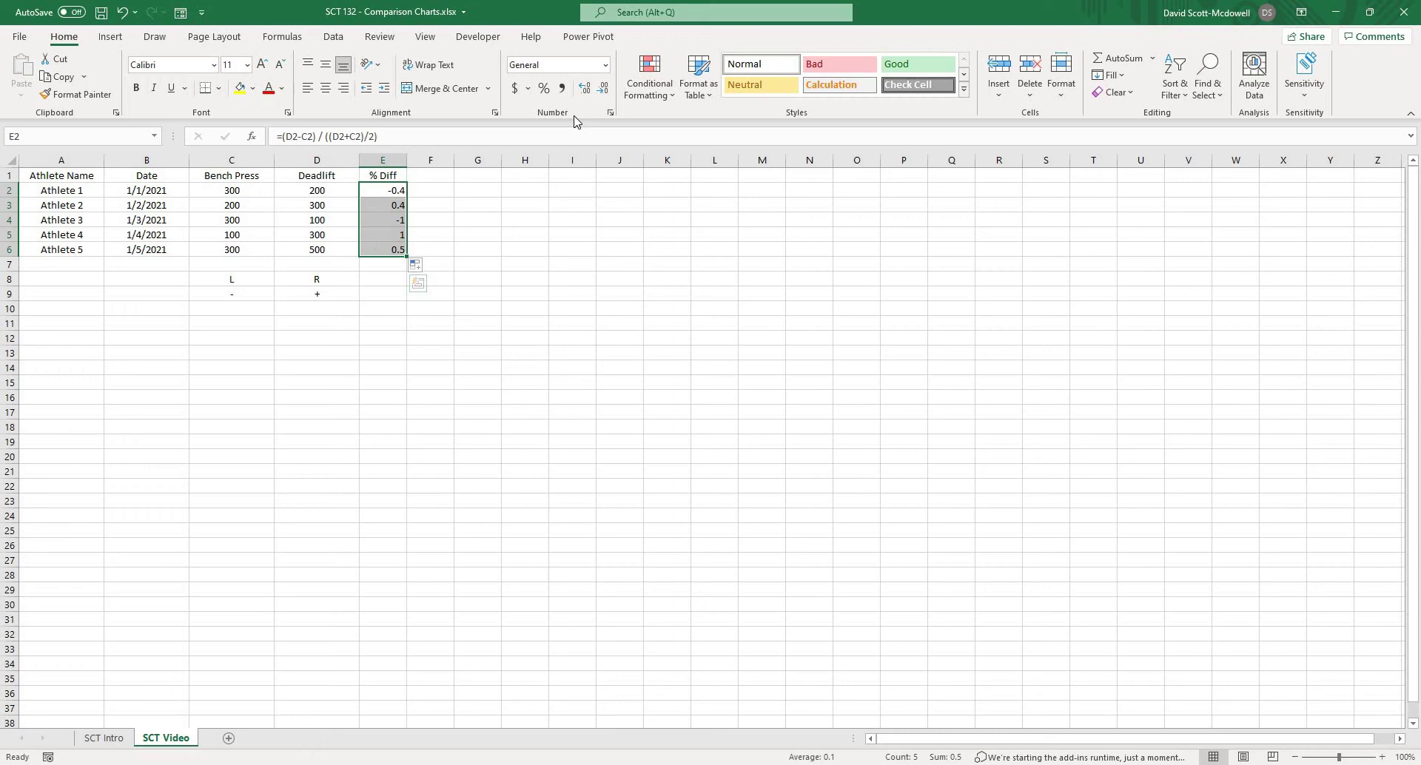
{"action": "left_click", "coordinate": [546, 90]}
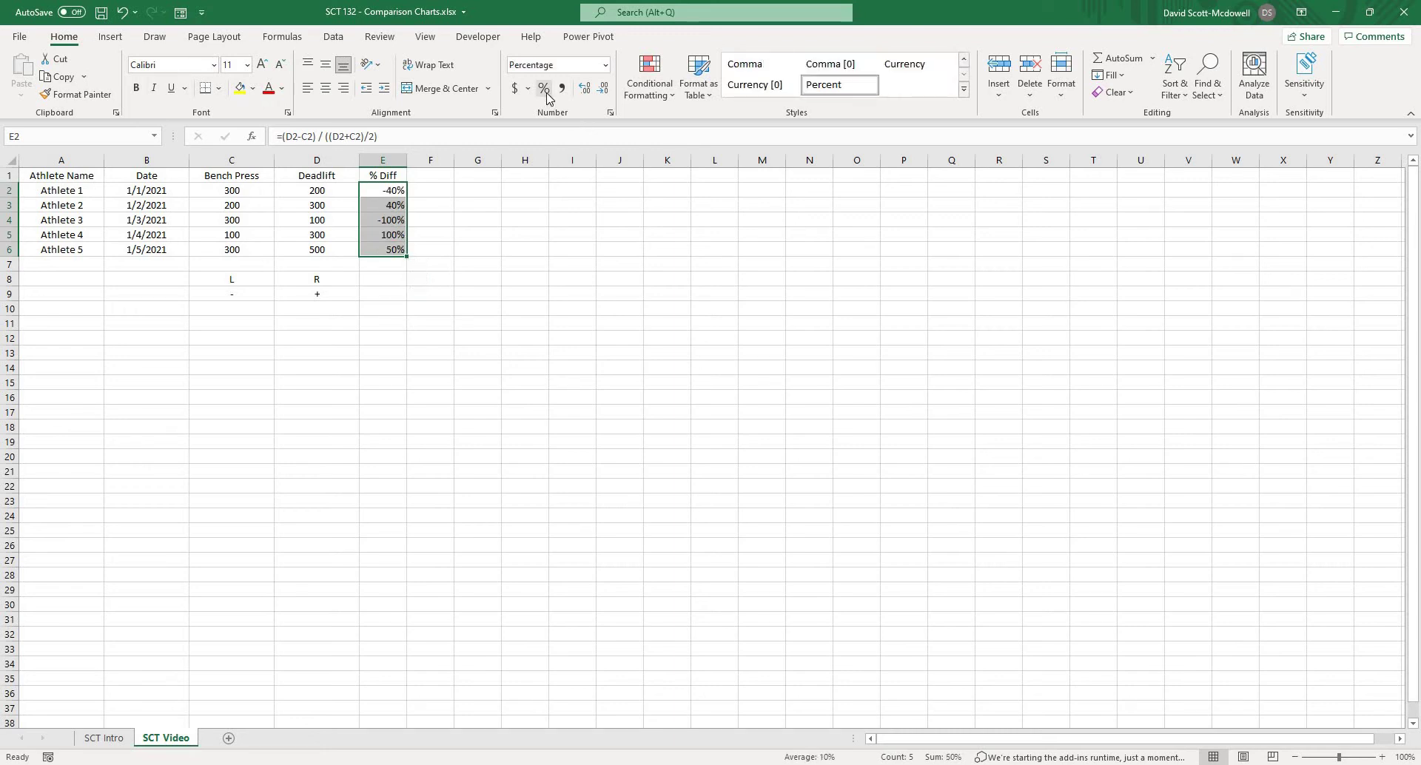
{"action": "left_click", "coordinate": [490, 231]}
{"action": "left_click", "coordinate": [487, 297]}
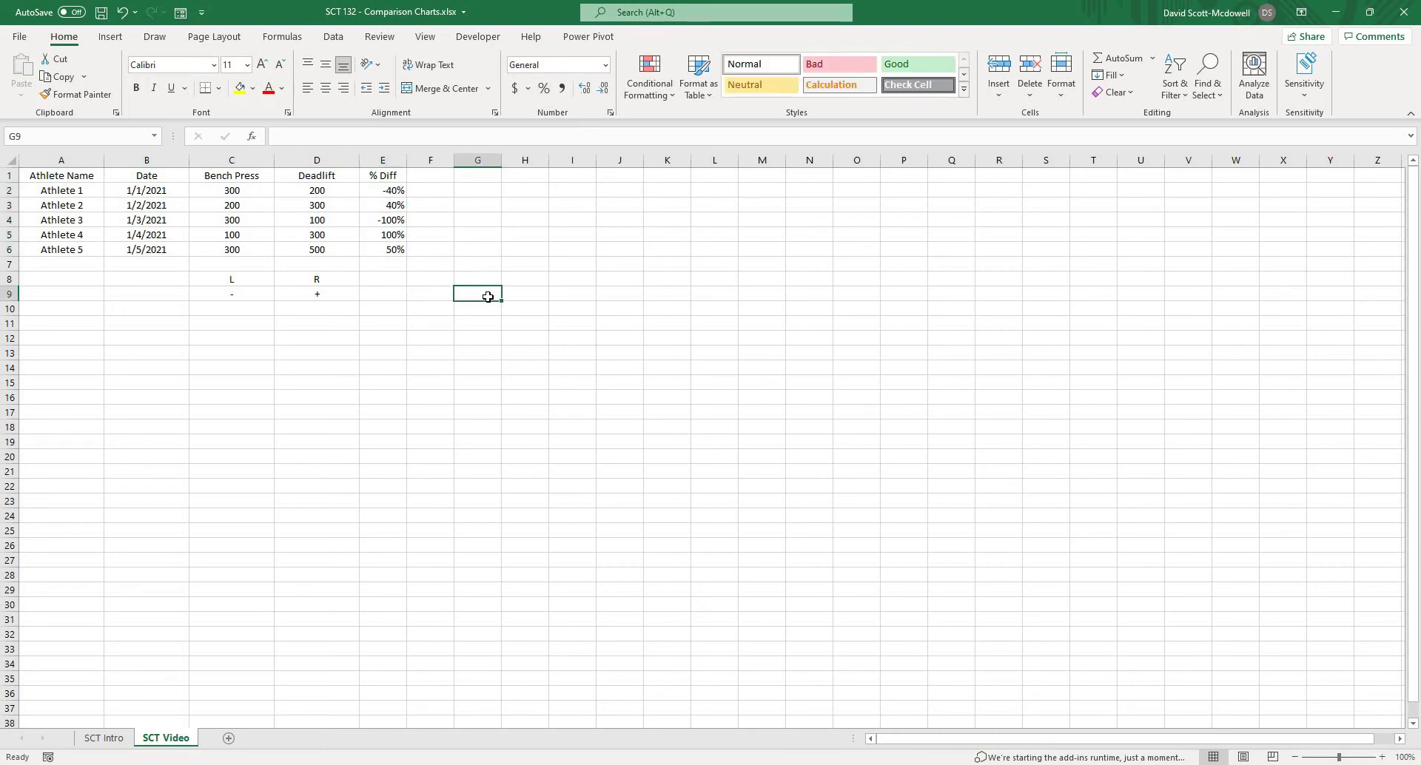
{"action": "left_click", "coordinate": [526, 231]}
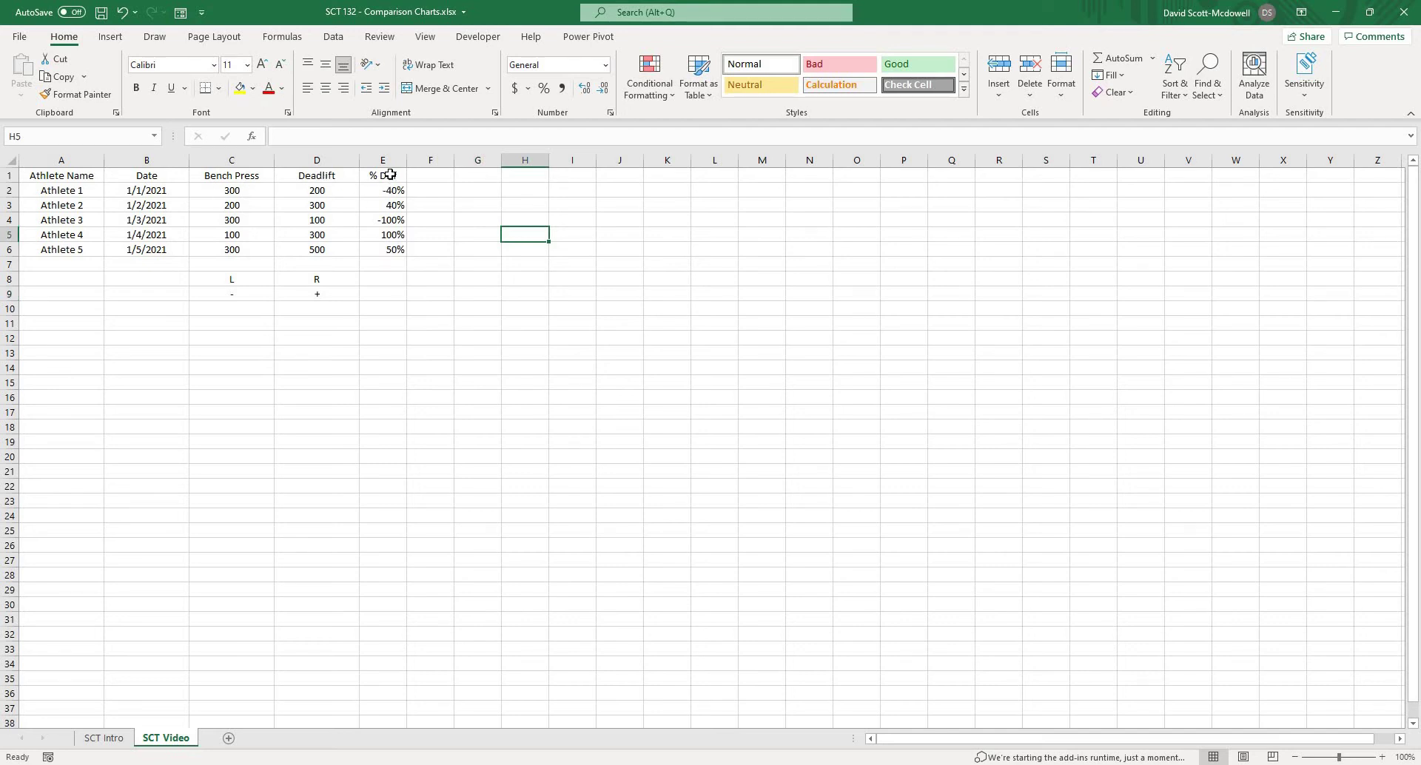
Insert a clustered bar chart of the % Diff column, using the header and values in E1:E6
{"action": "left_click_drag", "start_coordinate": [390, 175], "coordinate": [392, 248]}
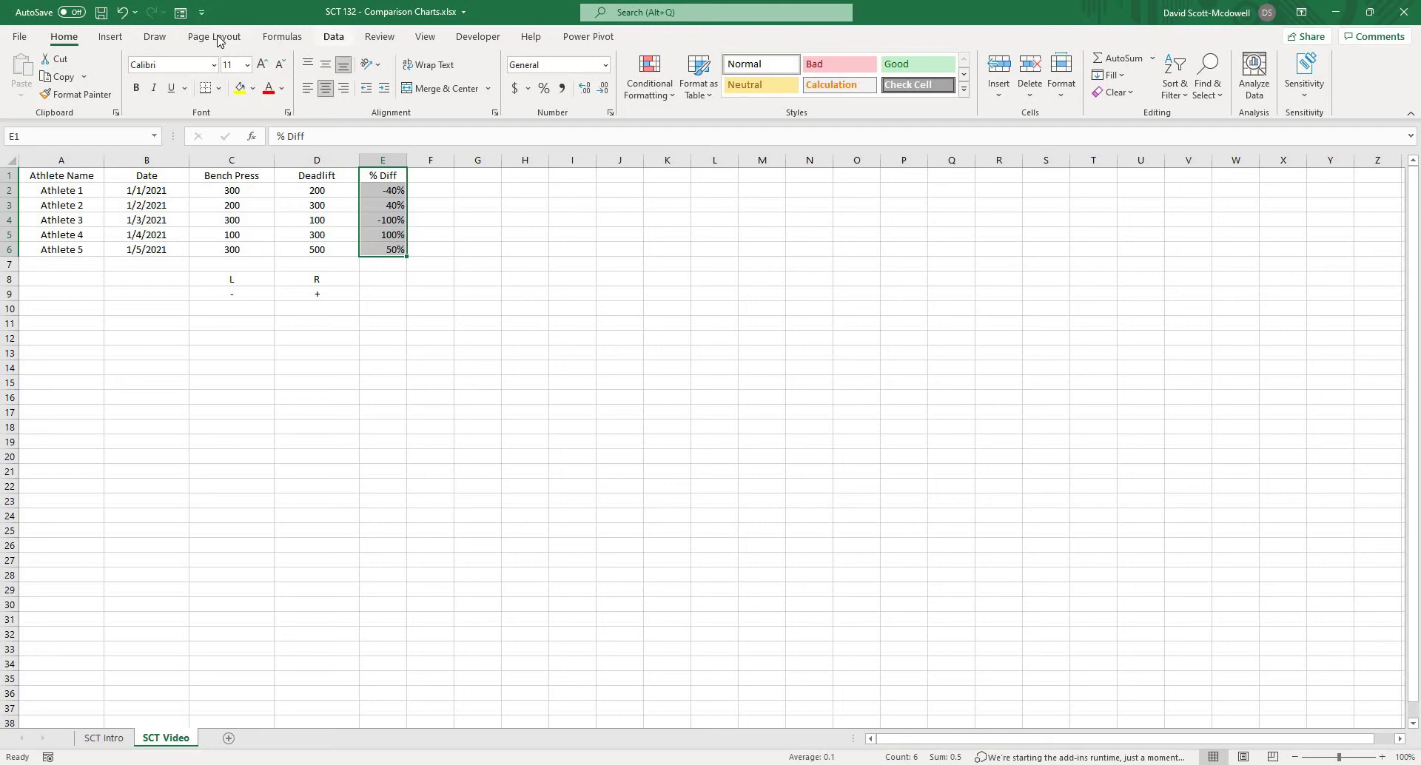
{"action": "left_click", "coordinate": [111, 37]}
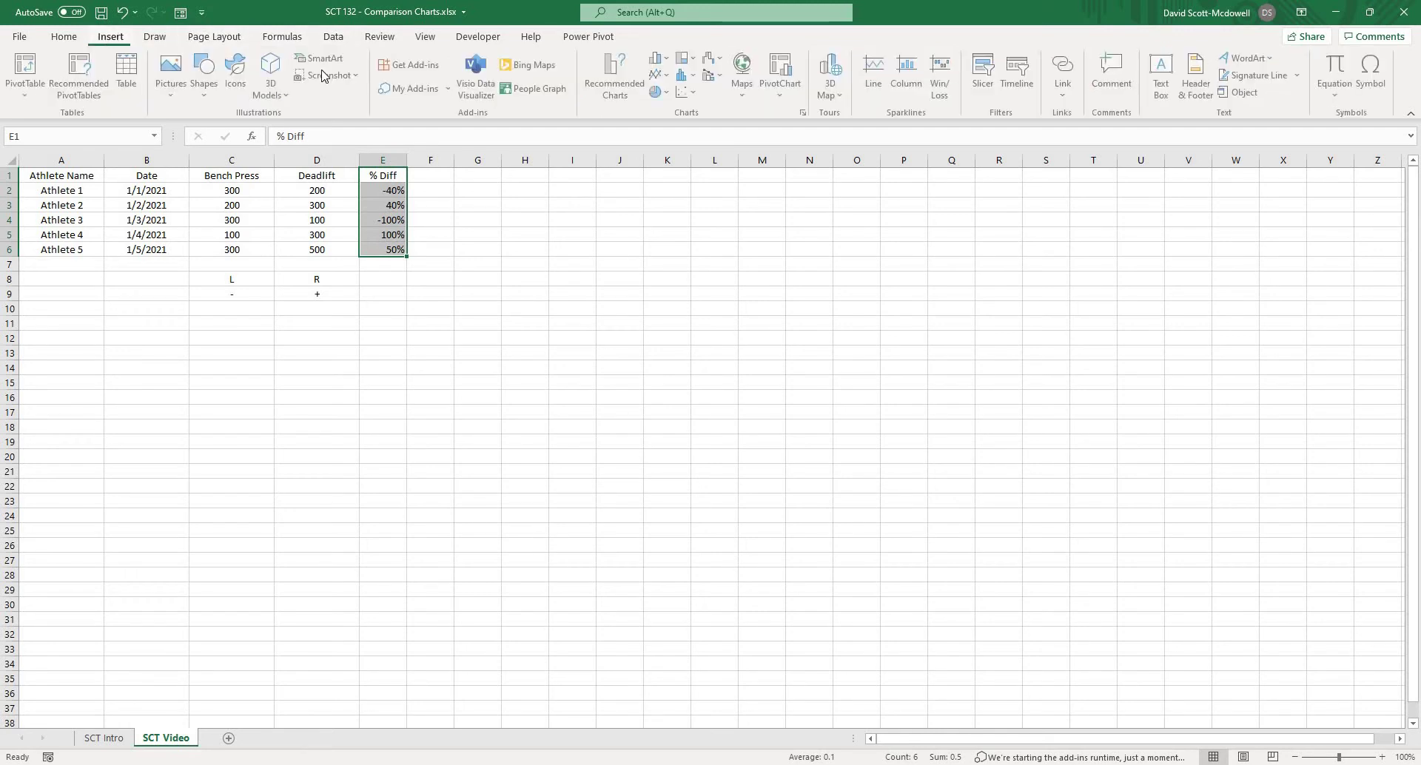
{"action": "left_click", "coordinate": [605, 88]}
{"action": "left_click", "coordinate": [554, 318]}
{"action": "left_click", "coordinate": [849, 587]}
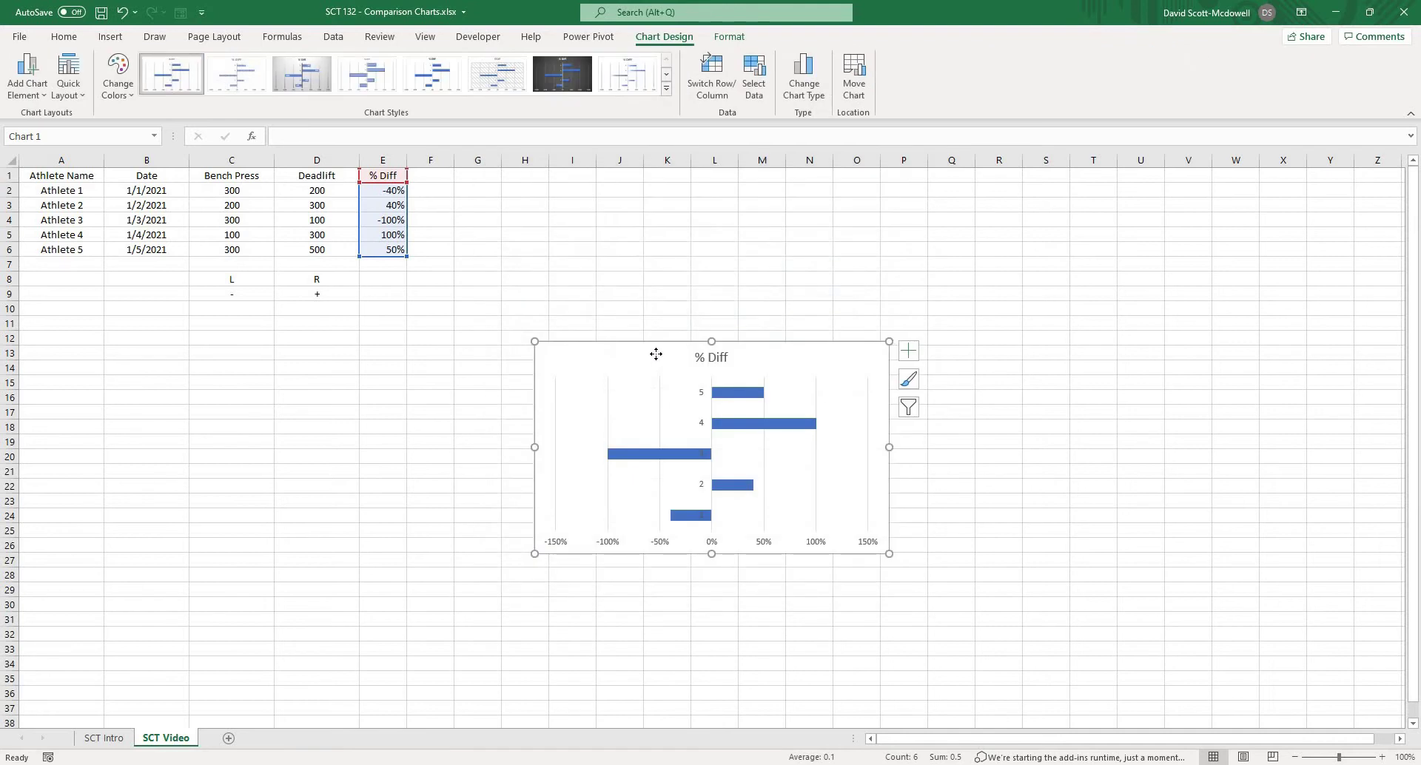
Place the % Diff chart beneath the athlete table and widen it to about column J
{"action": "left_click_drag", "start_coordinate": [656, 354], "coordinate": [245, 347]}
{"action": "left_click_drag", "start_coordinate": [479, 440], "coordinate": [645, 440]}
{"action": "left_click", "coordinate": [478, 589]}
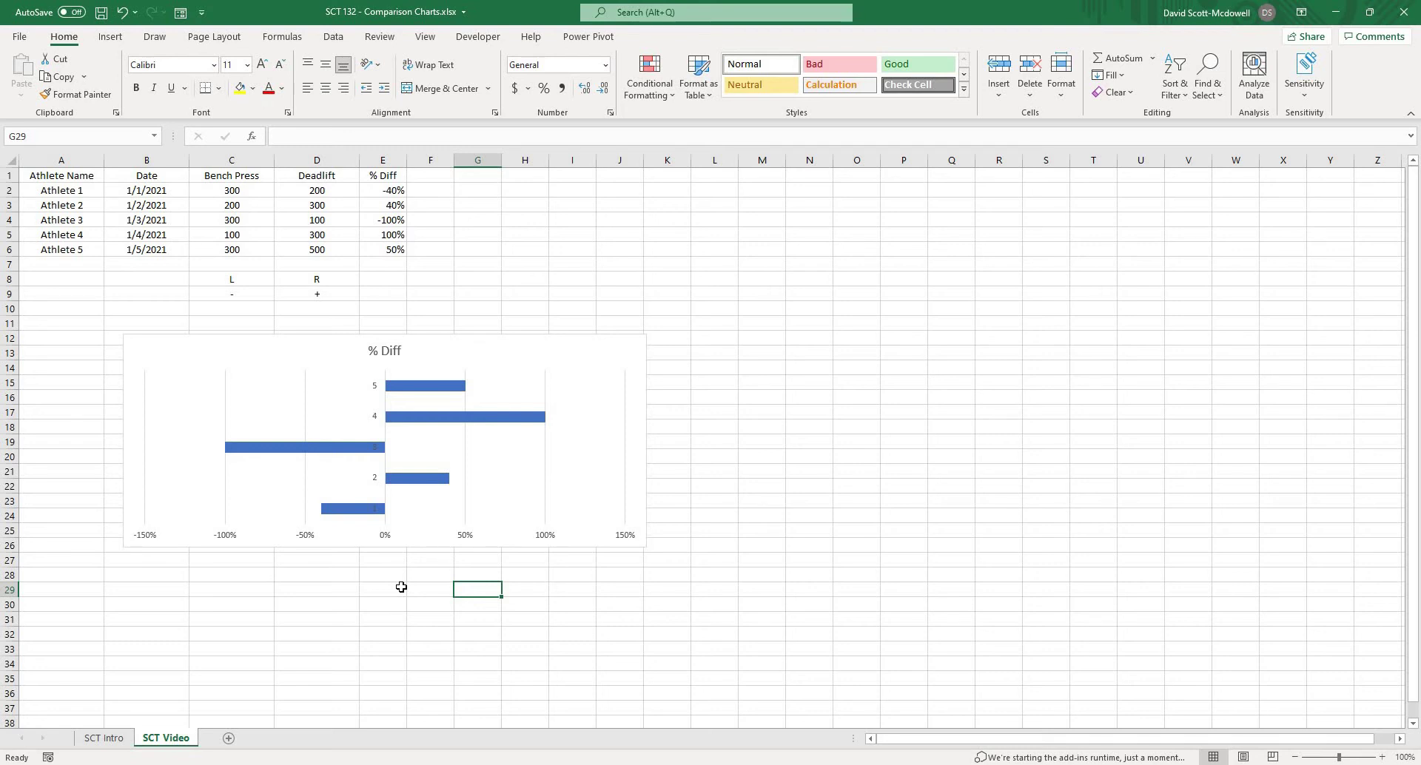
{"action": "mouse_move", "coordinate": [424, 398]}
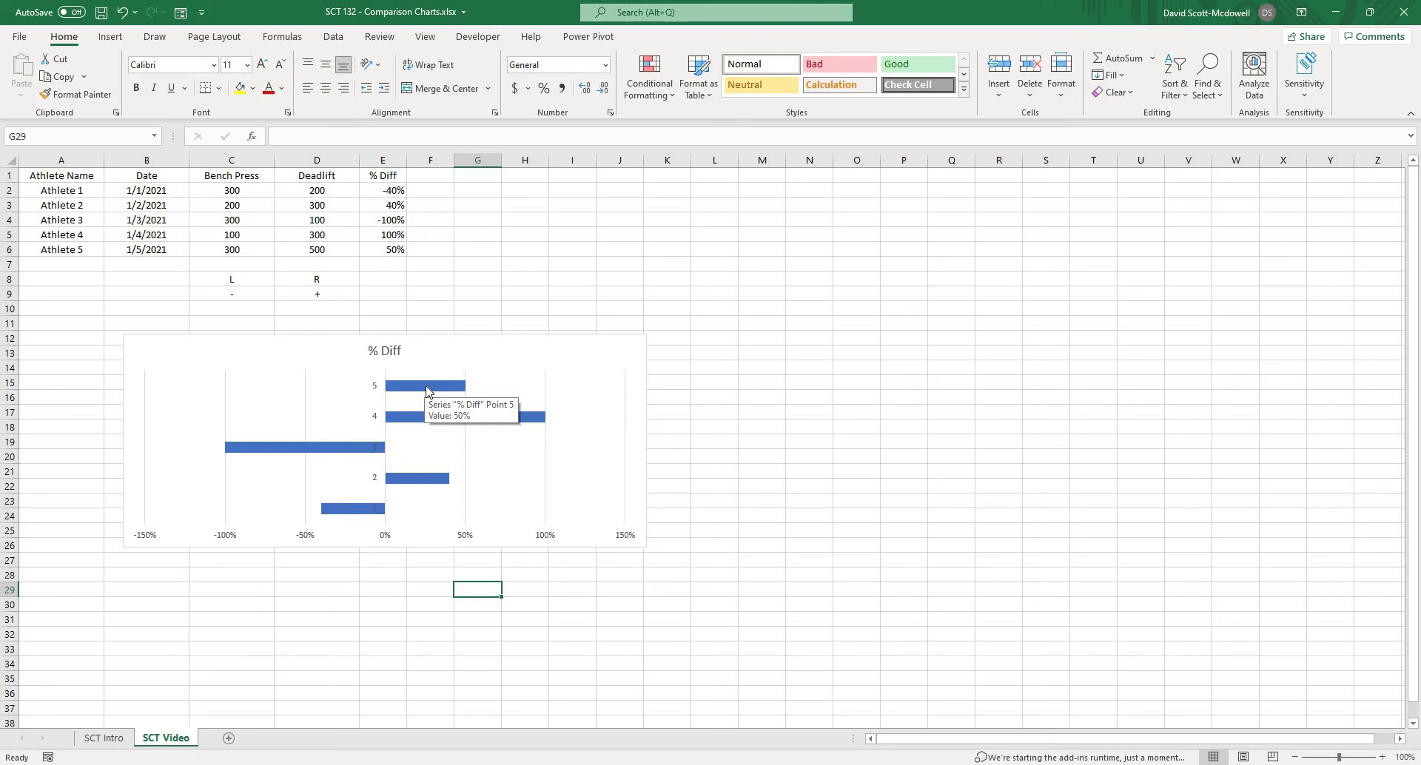
{"action": "left_click", "coordinate": [523, 264]}
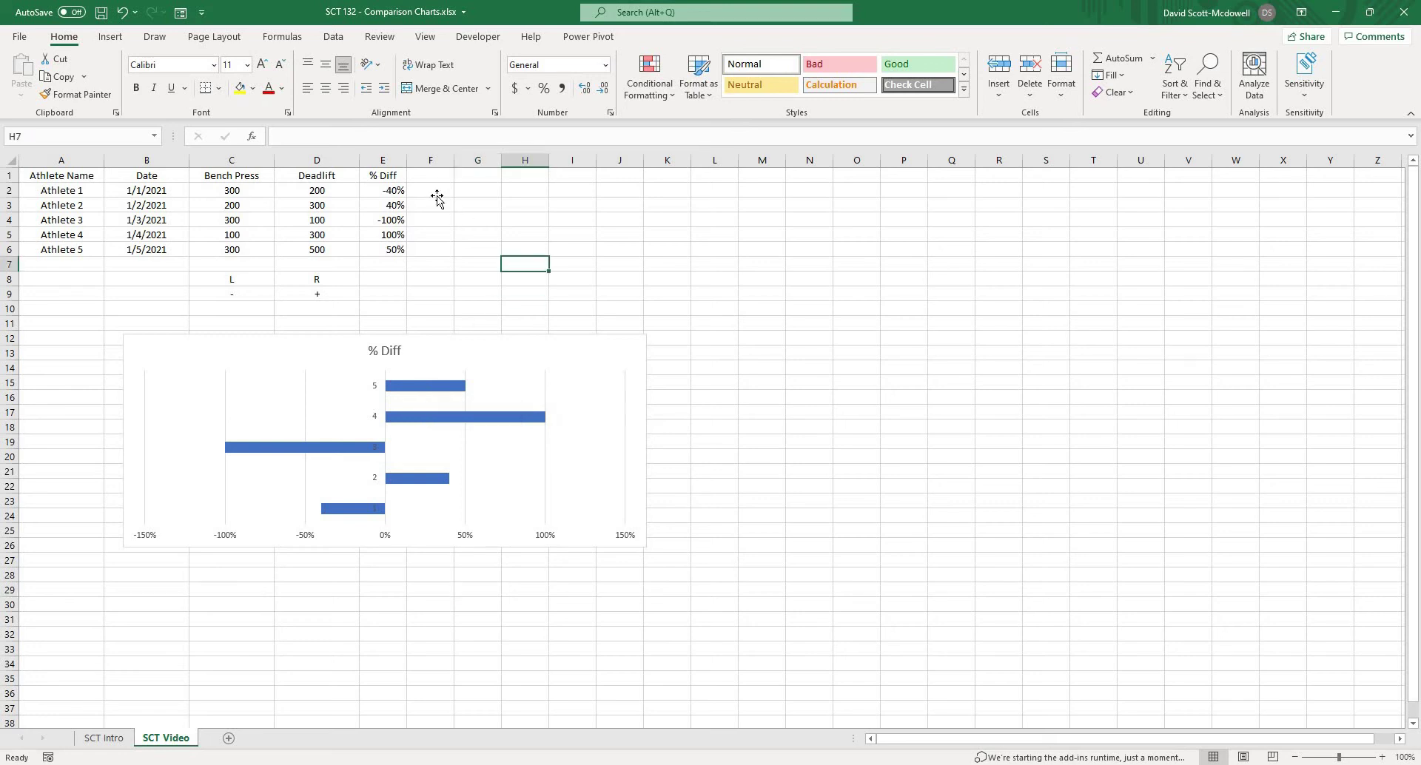
{"action": "left_click", "coordinate": [437, 194]}
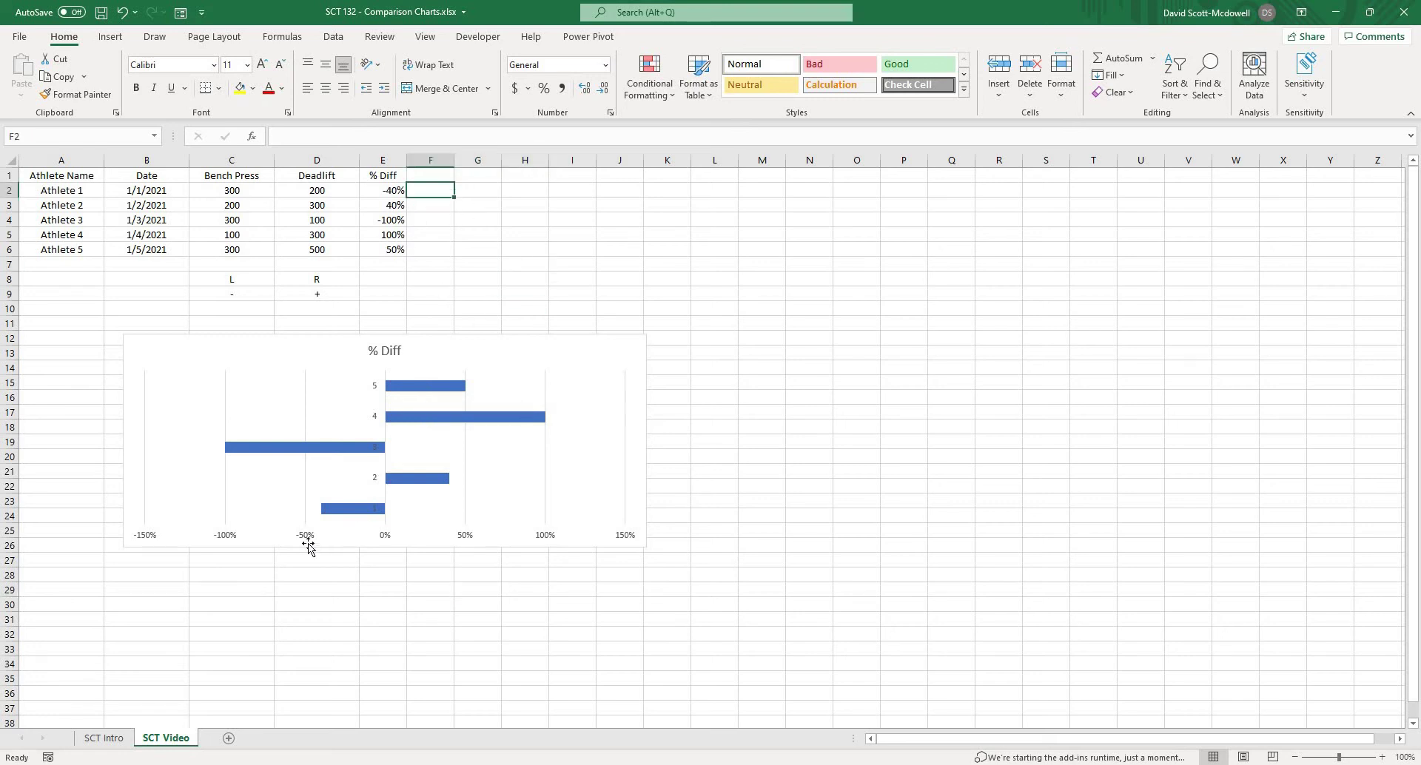
{"action": "left_click", "coordinate": [518, 222]}
Add a new column header "Value" in cell F1 beside % Diff
{"action": "left_click", "coordinate": [439, 177]}
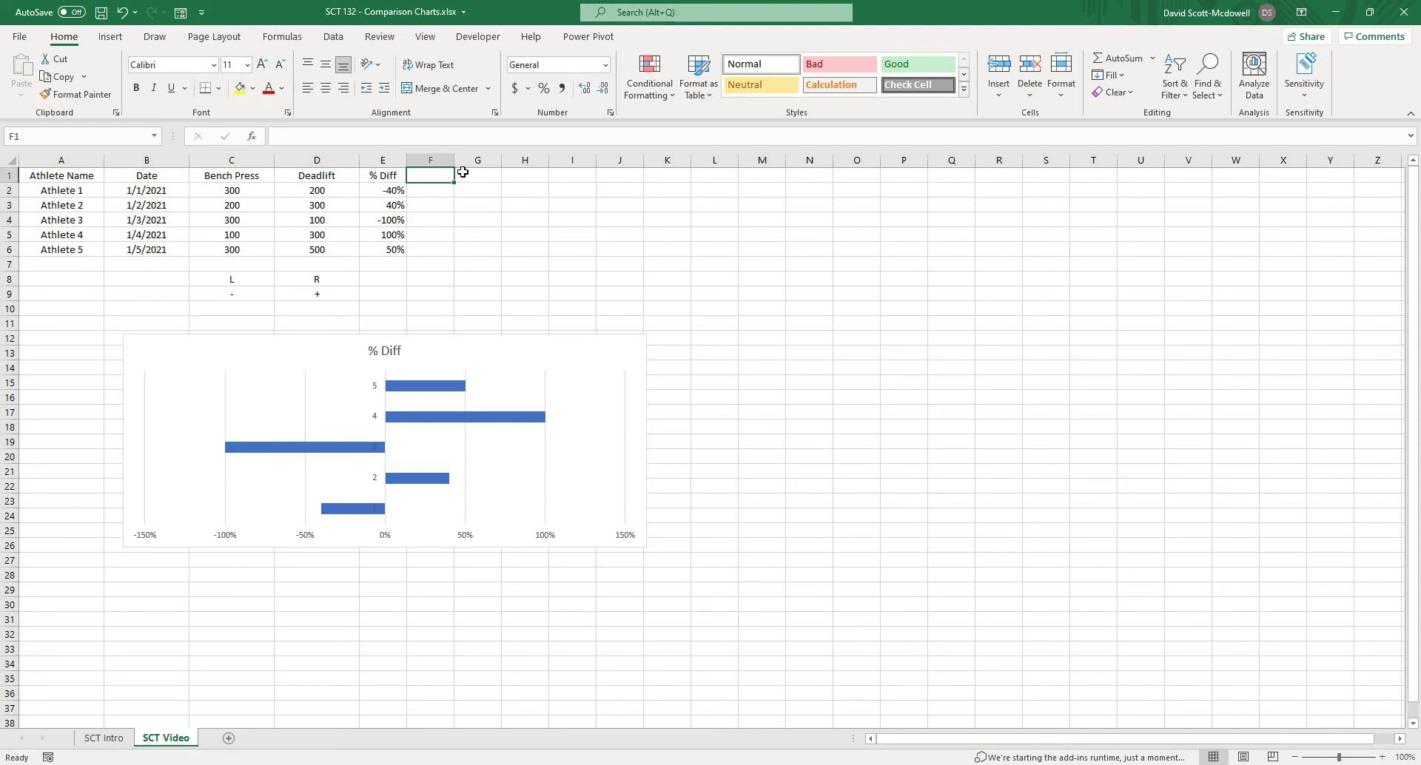
{"action": "type", "text": "Value"}
{"action": "key", "text": "Return"}
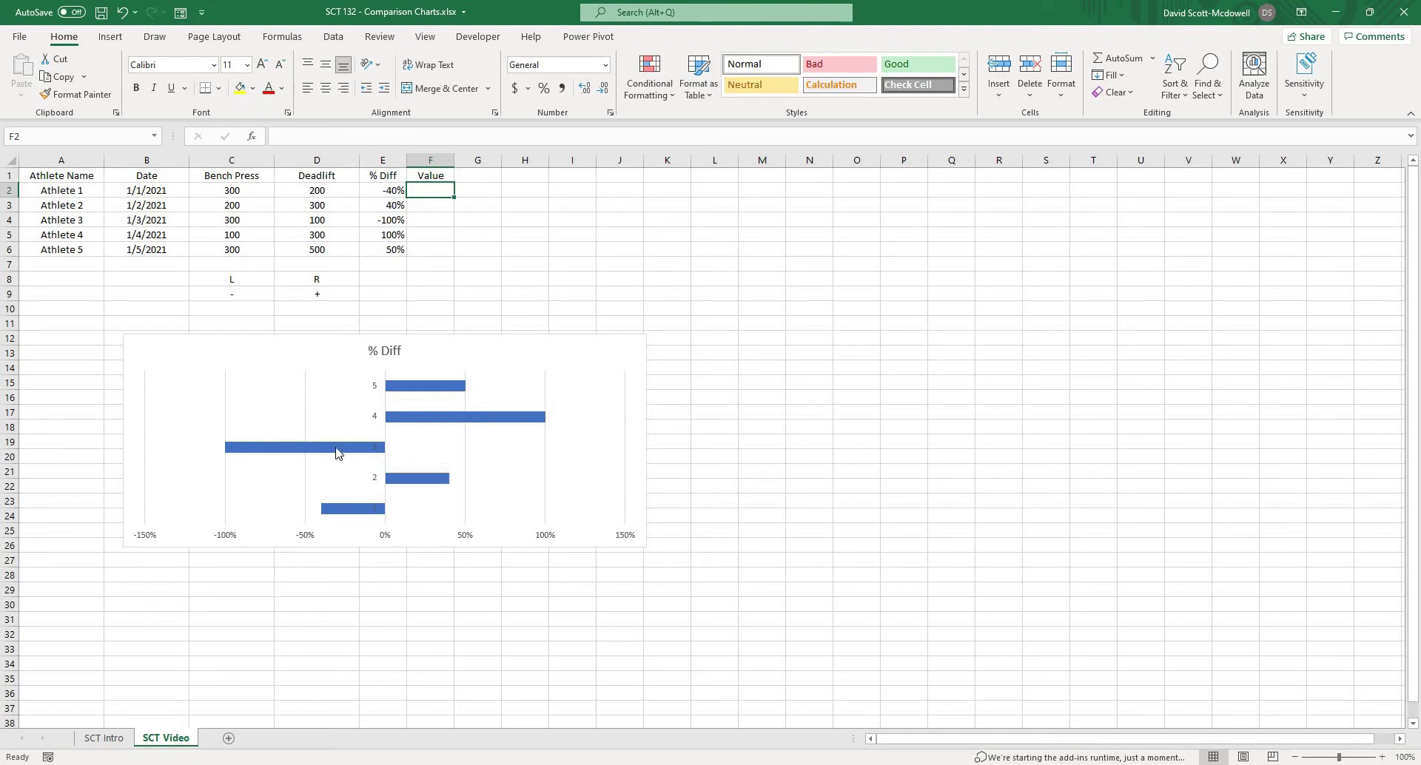
Delete the horizontal percentage axis from the % Diff chart
{"action": "mouse_move", "coordinate": [315, 438]}
{"action": "left_click", "coordinate": [146, 542]}
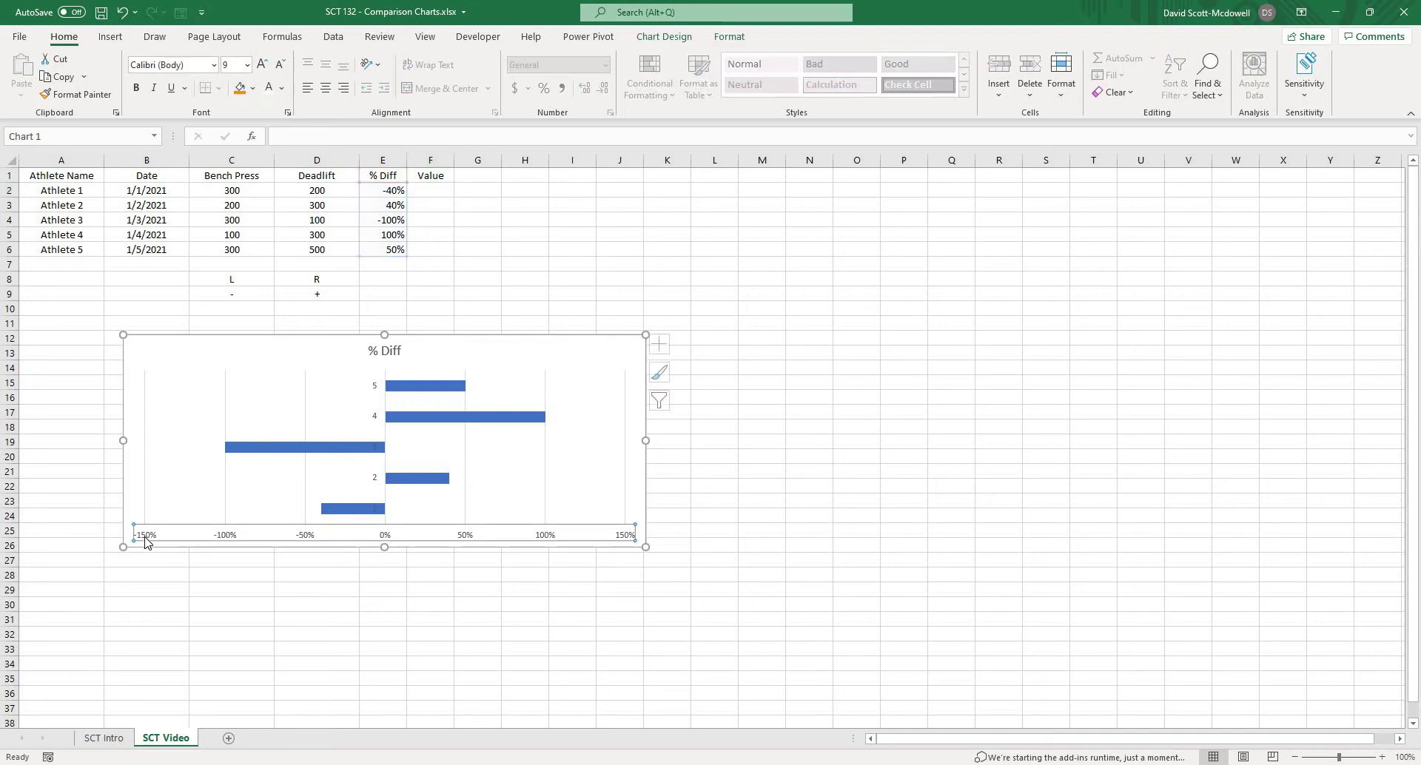
{"action": "left_click", "coordinate": [268, 589]}
{"action": "left_click", "coordinate": [309, 544]}
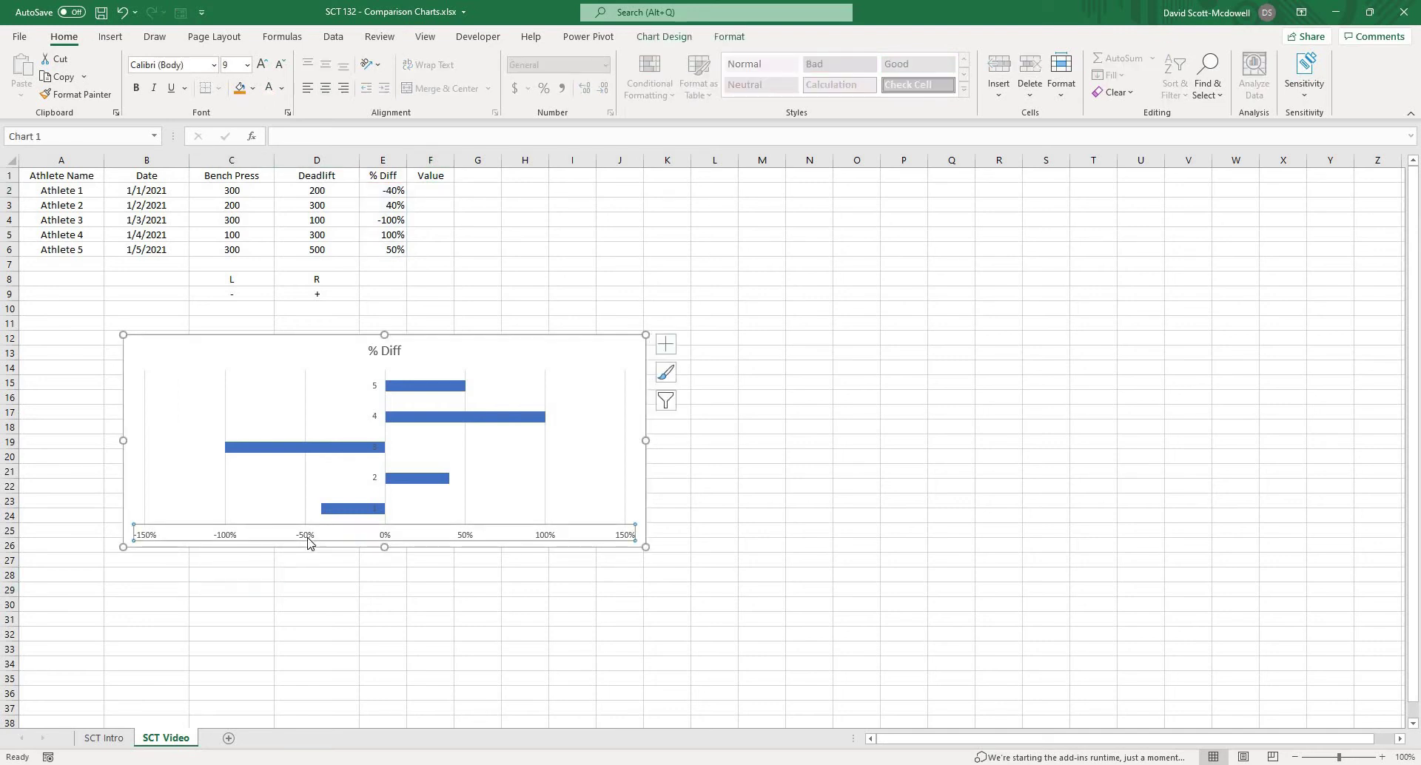
{"action": "key", "text": "Delete"}
Enter the formula =IF(E2<0, E2*-1, E2) in cell F2 to turn negative differences into positive values
{"action": "left_click", "coordinate": [435, 207]}
{"action": "left_click", "coordinate": [437, 188]}
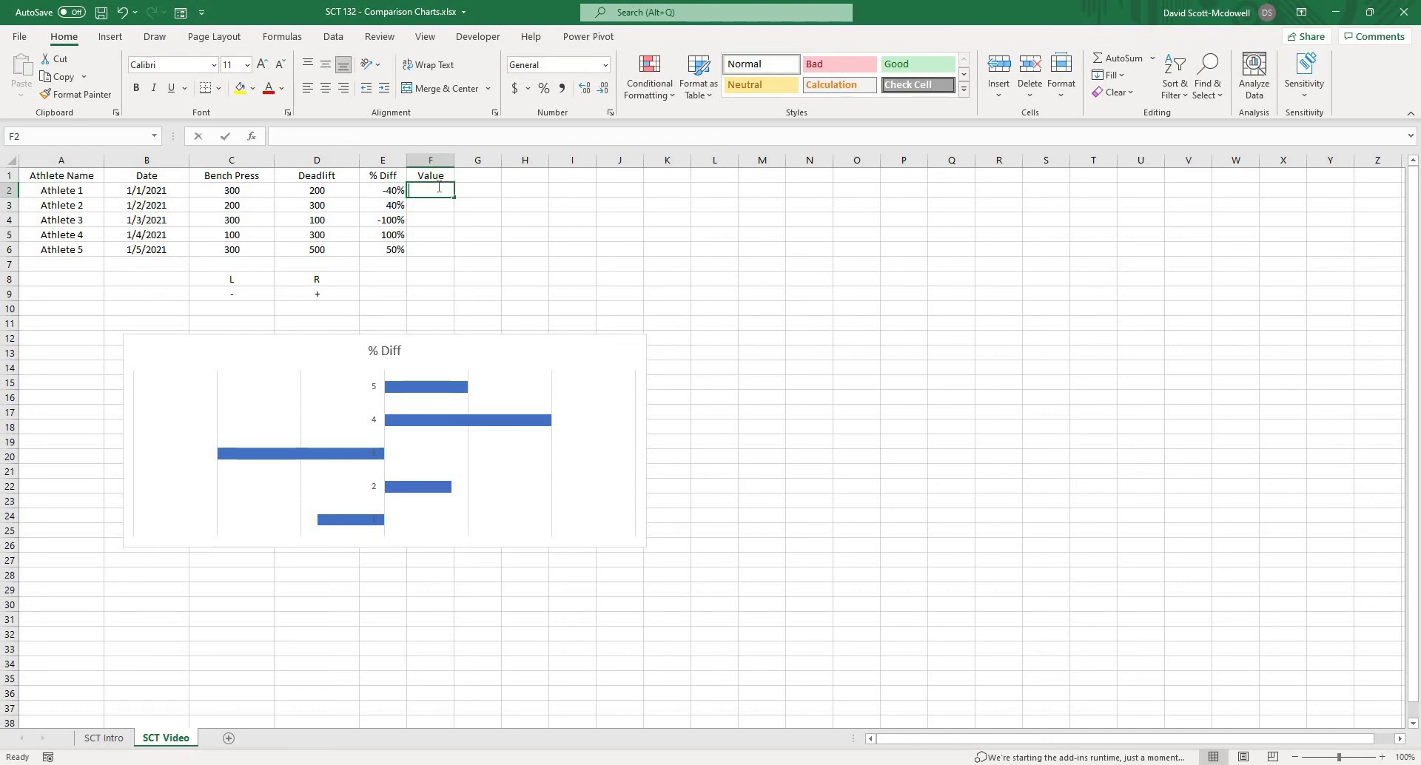
{"action": "type", "text": "=if("}
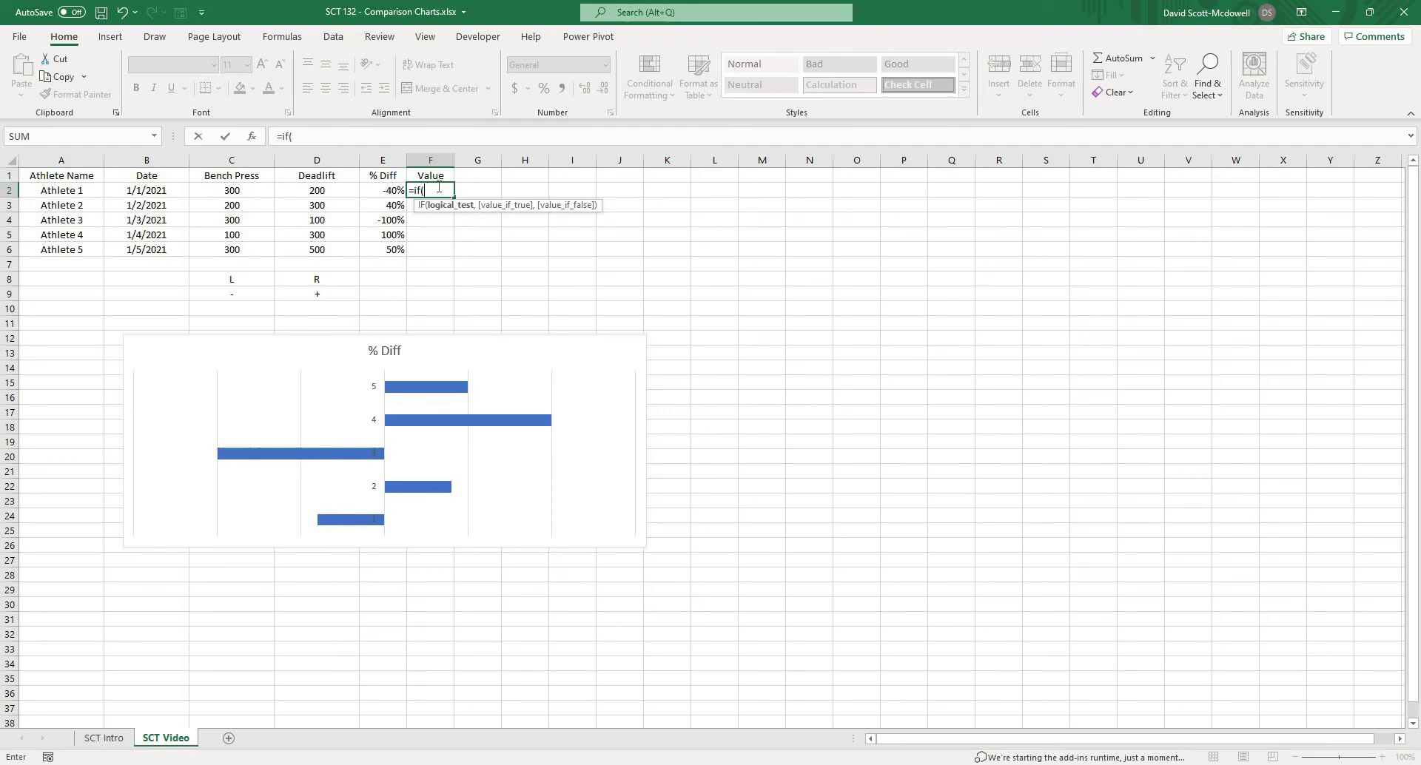
{"action": "left_click", "coordinate": [388, 190]}
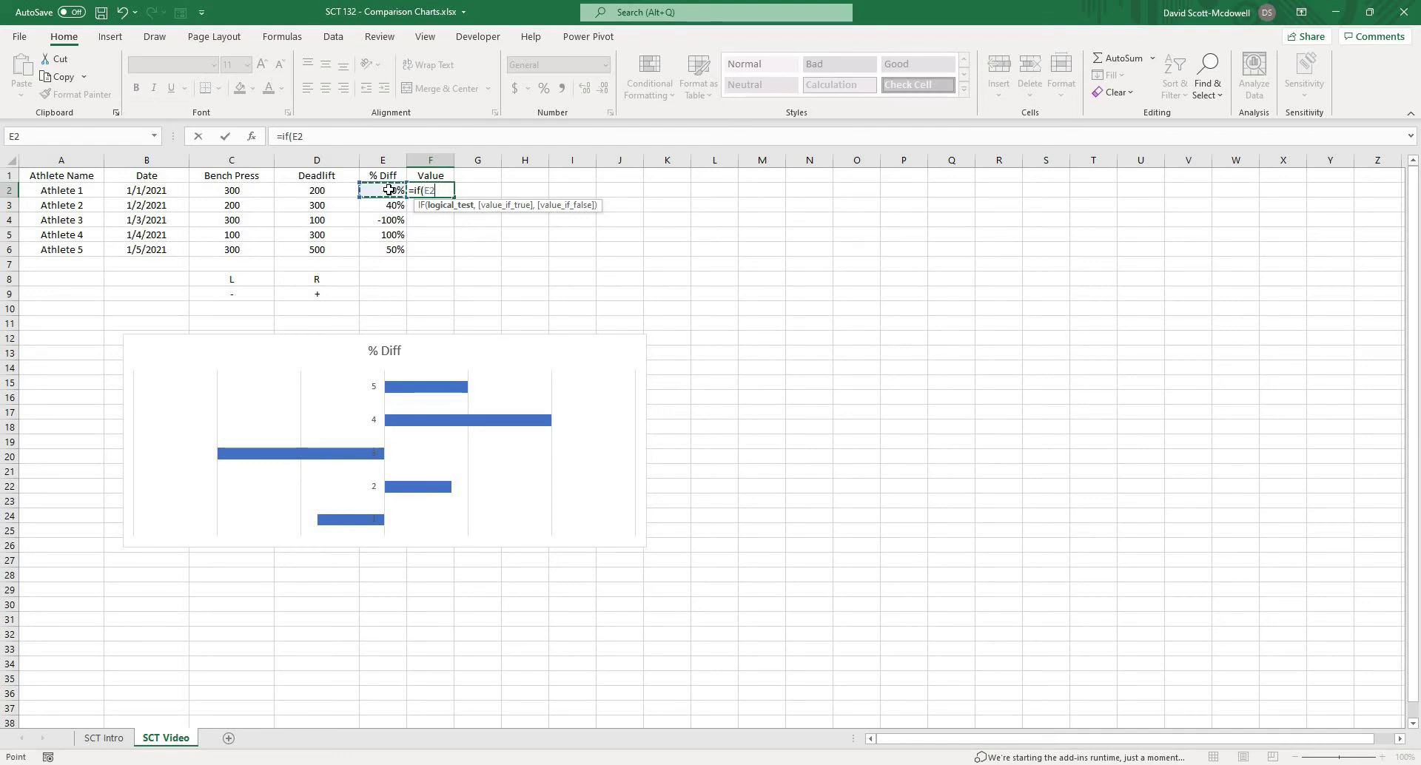
{"action": "type", "text": "<0,"}
{"action": "left_click", "coordinate": [388, 190]}
{"action": "type", "text": "*-1,"}
{"action": "left_click", "coordinate": [388, 190]}
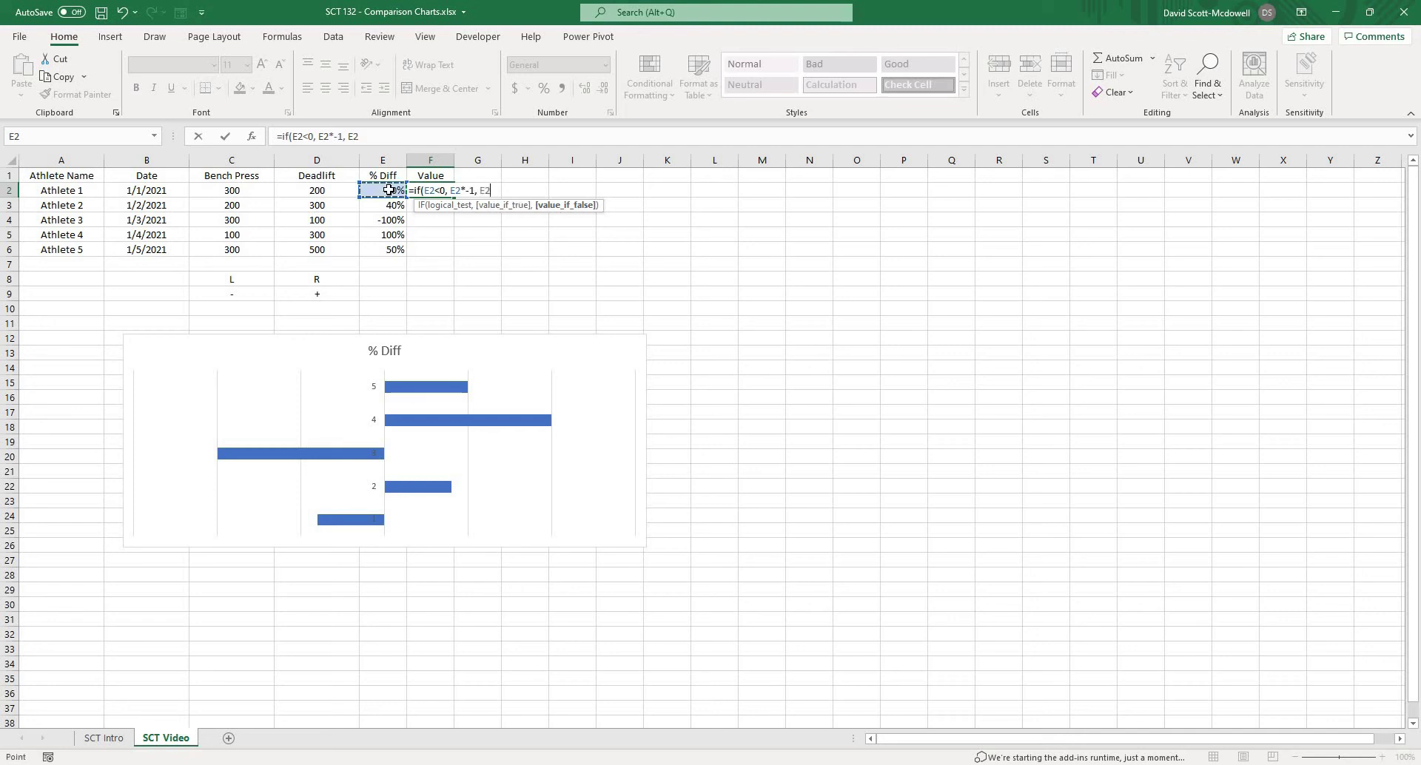
{"action": "type", "text": ")"}
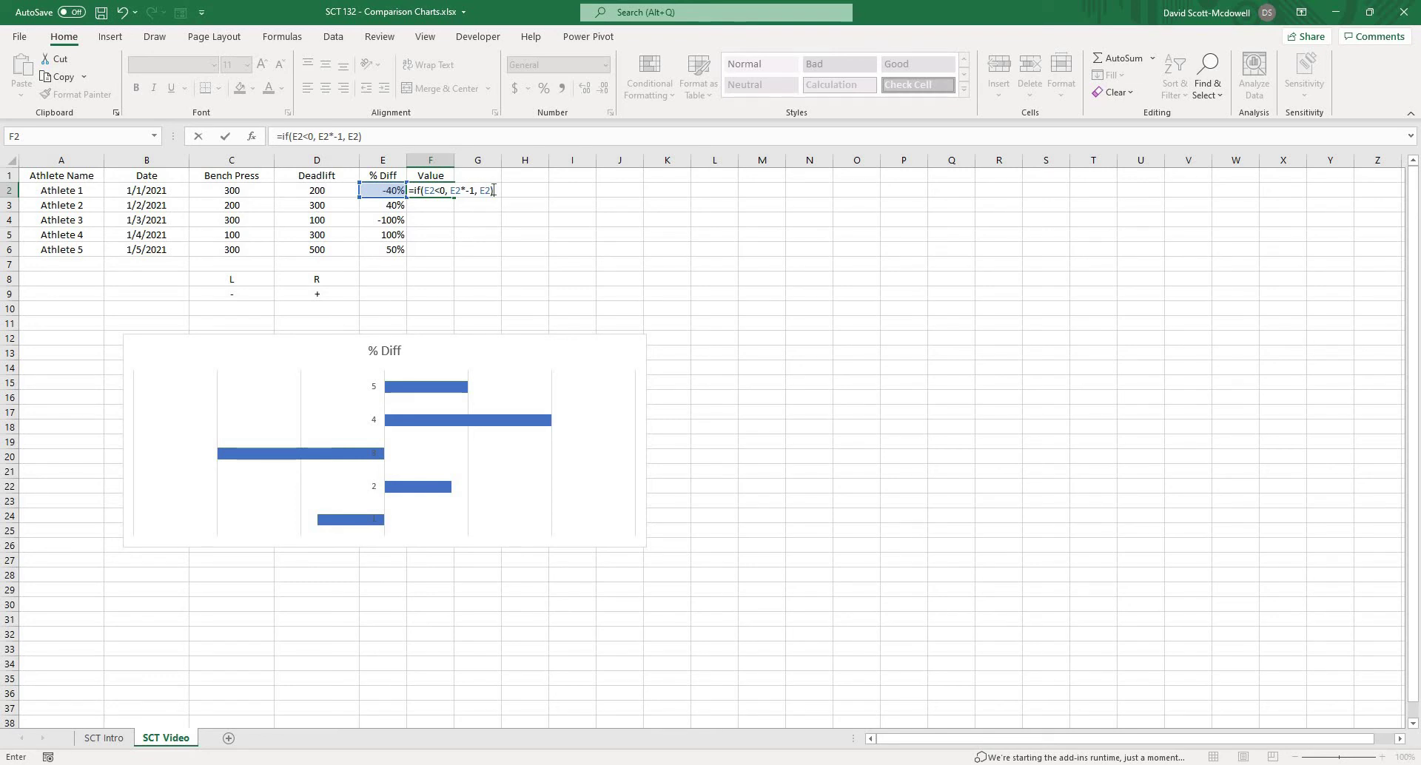
{"action": "key", "text": "Return"}
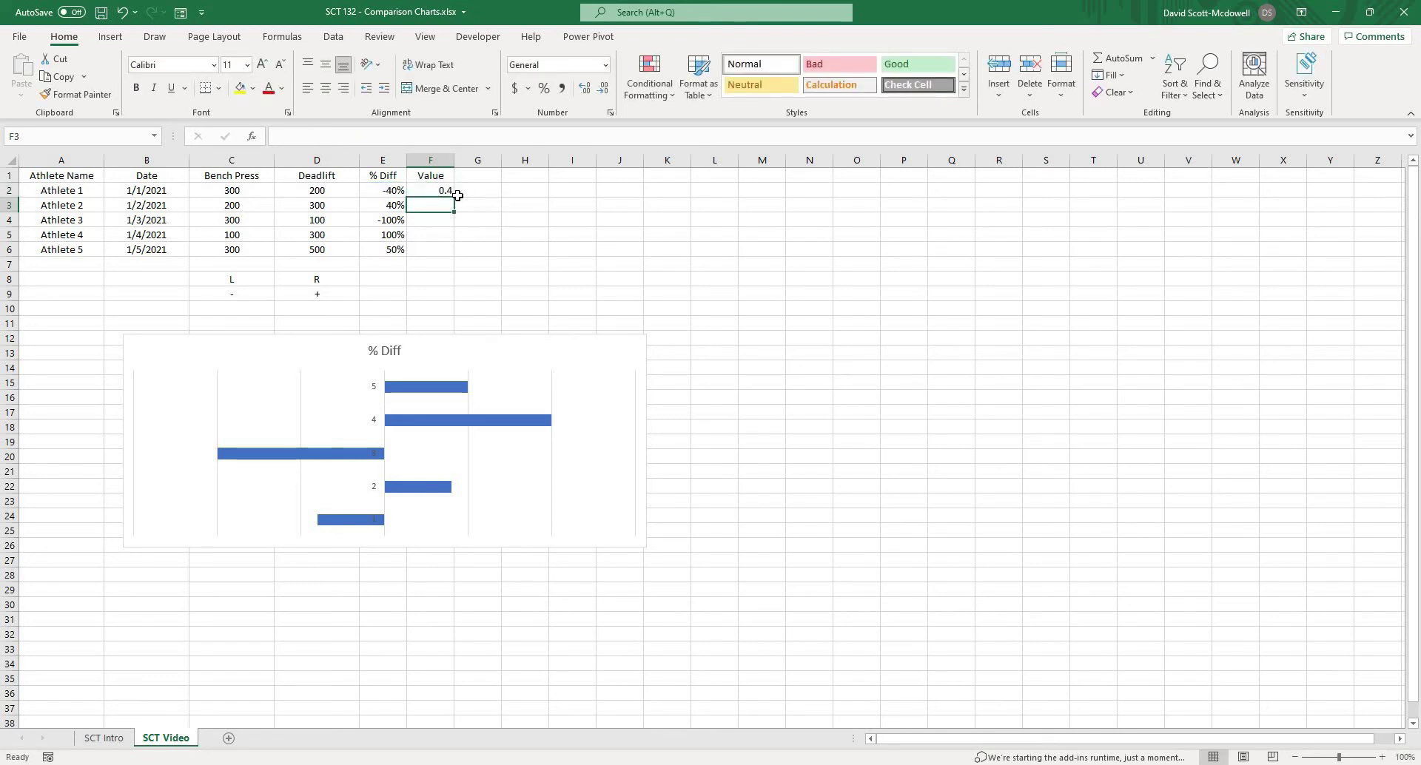
Fill the Value formula from F2 down to F6 and format F2:F6 as percentages
{"action": "left_click", "coordinate": [448, 193]}
{"action": "left_click_drag", "start_coordinate": [453, 198], "coordinate": [457, 252]}
{"action": "left_click", "coordinate": [603, 233]}
{"action": "left_click_drag", "start_coordinate": [447, 194], "coordinate": [443, 246]}
{"action": "left_click", "coordinate": [544, 88]}
{"action": "left_click", "coordinate": [622, 258]}
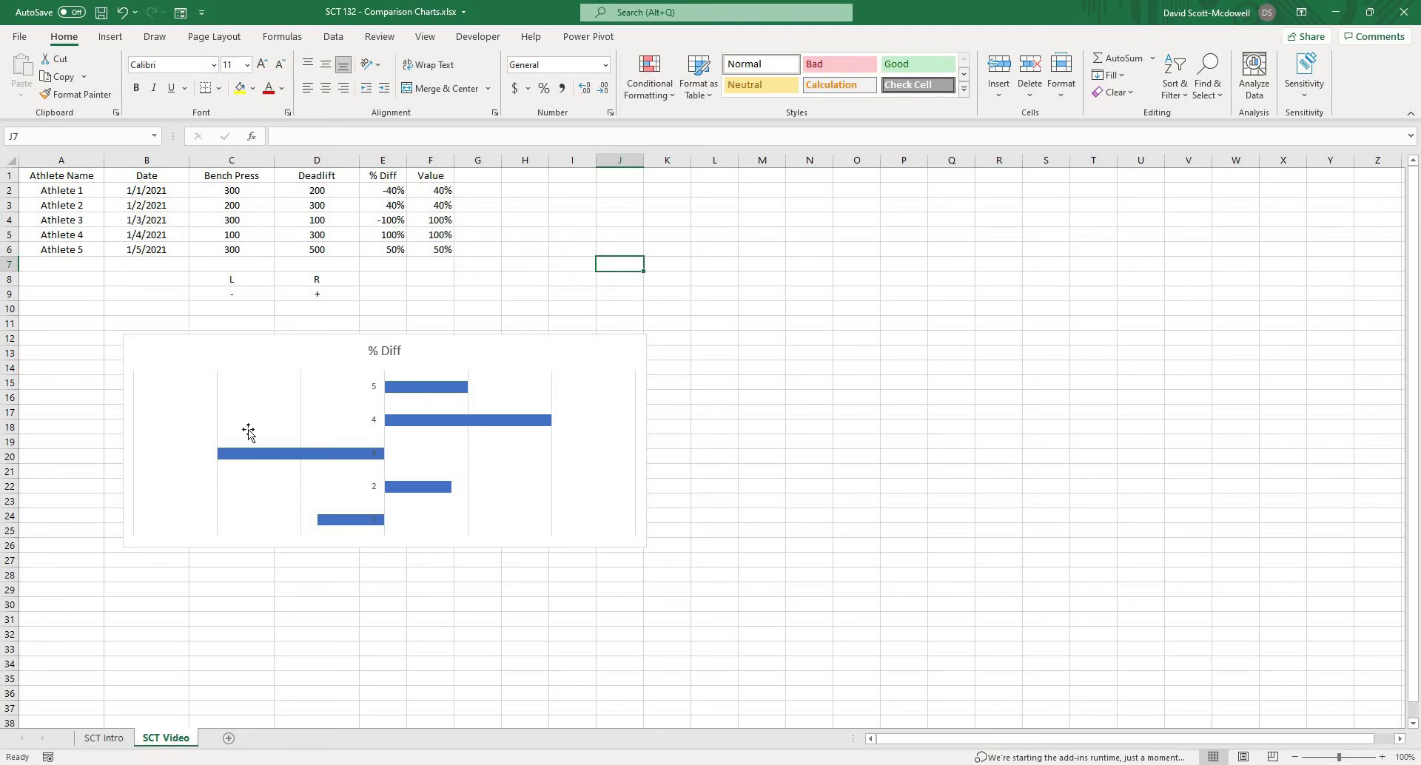
Add centered data labels to the bars of the % Diff chart
{"action": "left_click", "coordinate": [255, 405]}
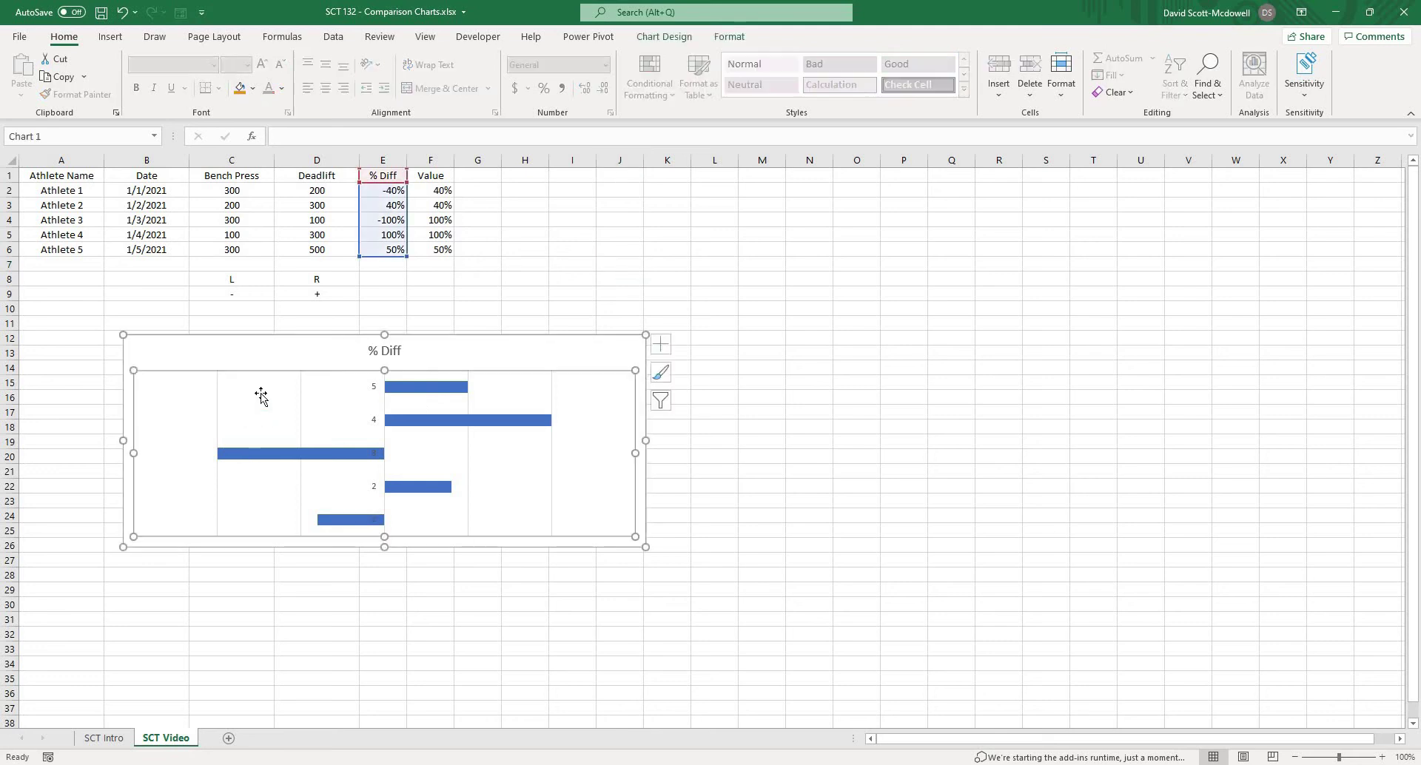
{"action": "left_click", "coordinate": [280, 351]}
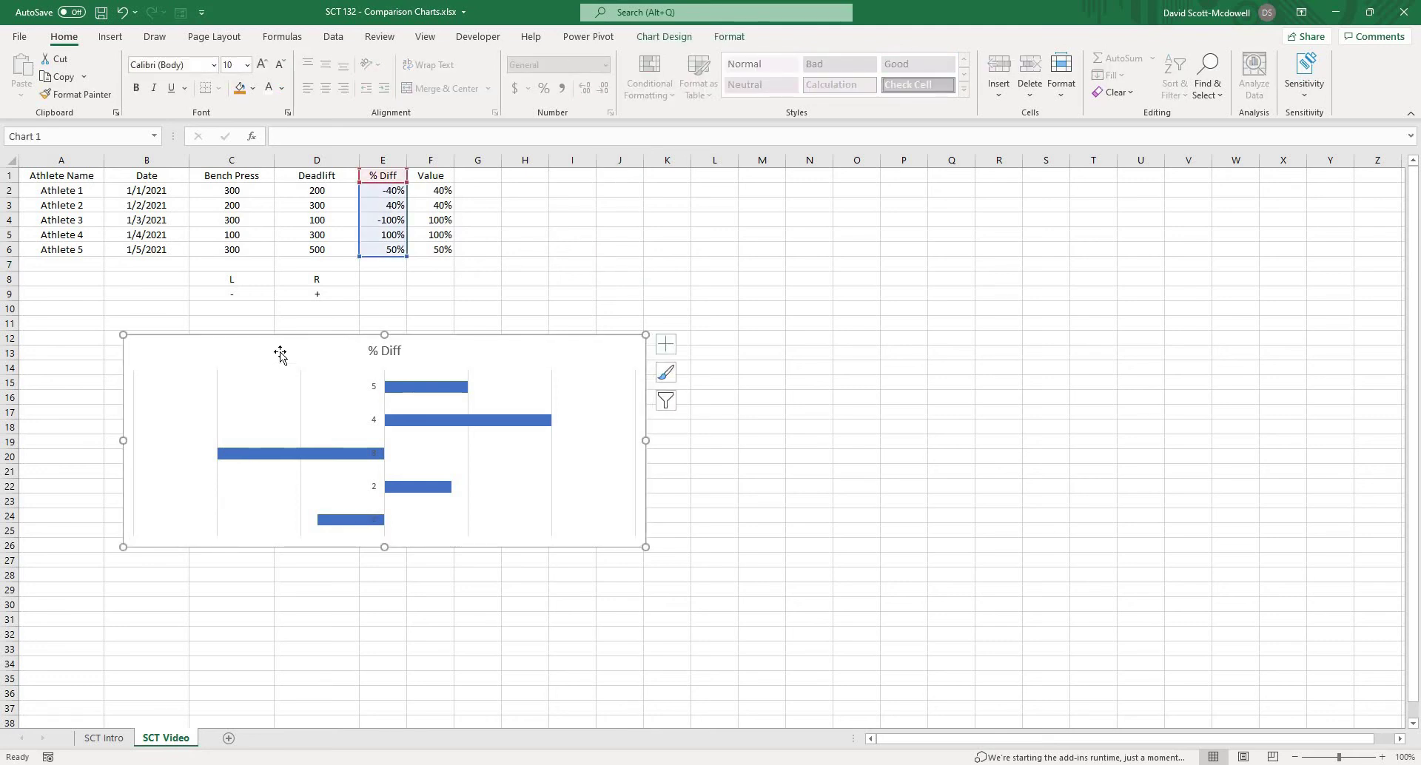
{"action": "left_click", "coordinate": [670, 38]}
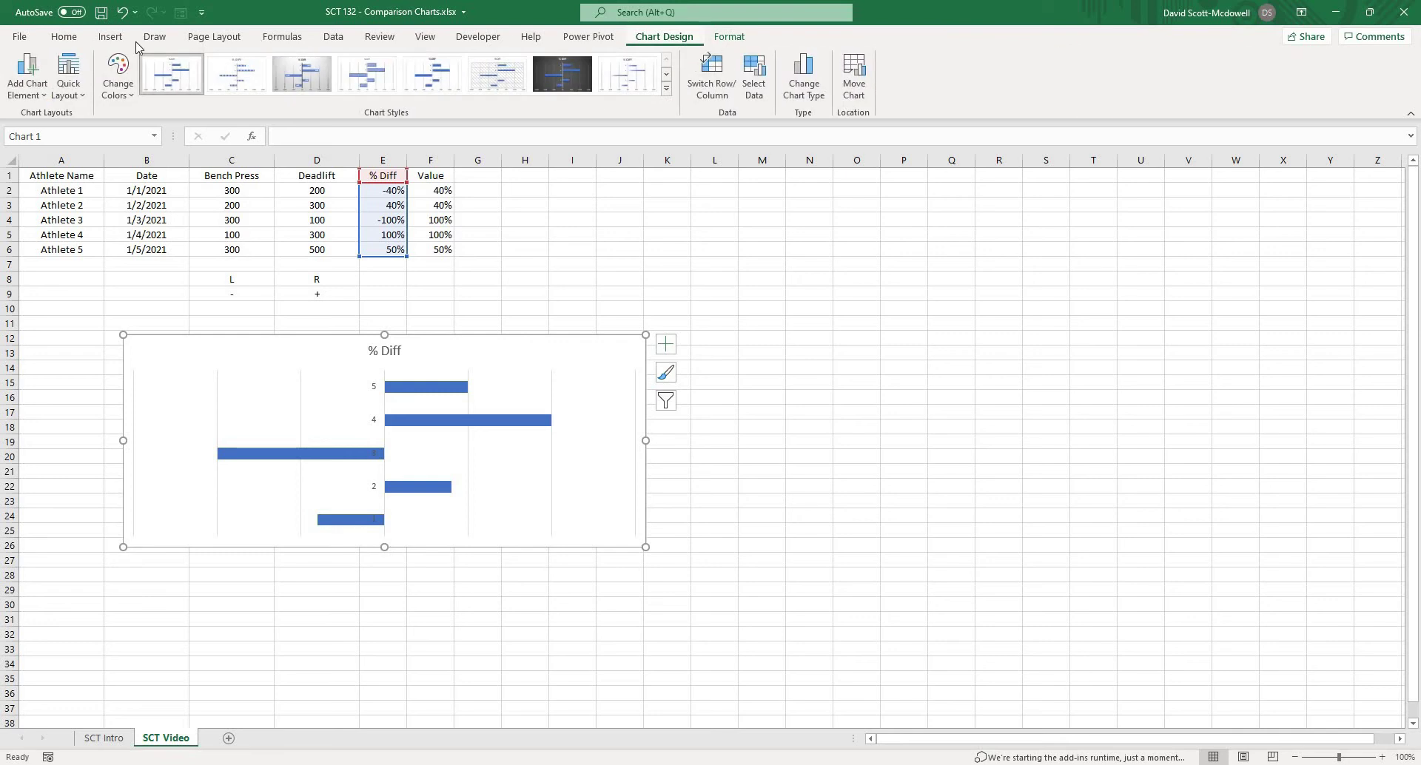
{"action": "left_click", "coordinate": [37, 89]}
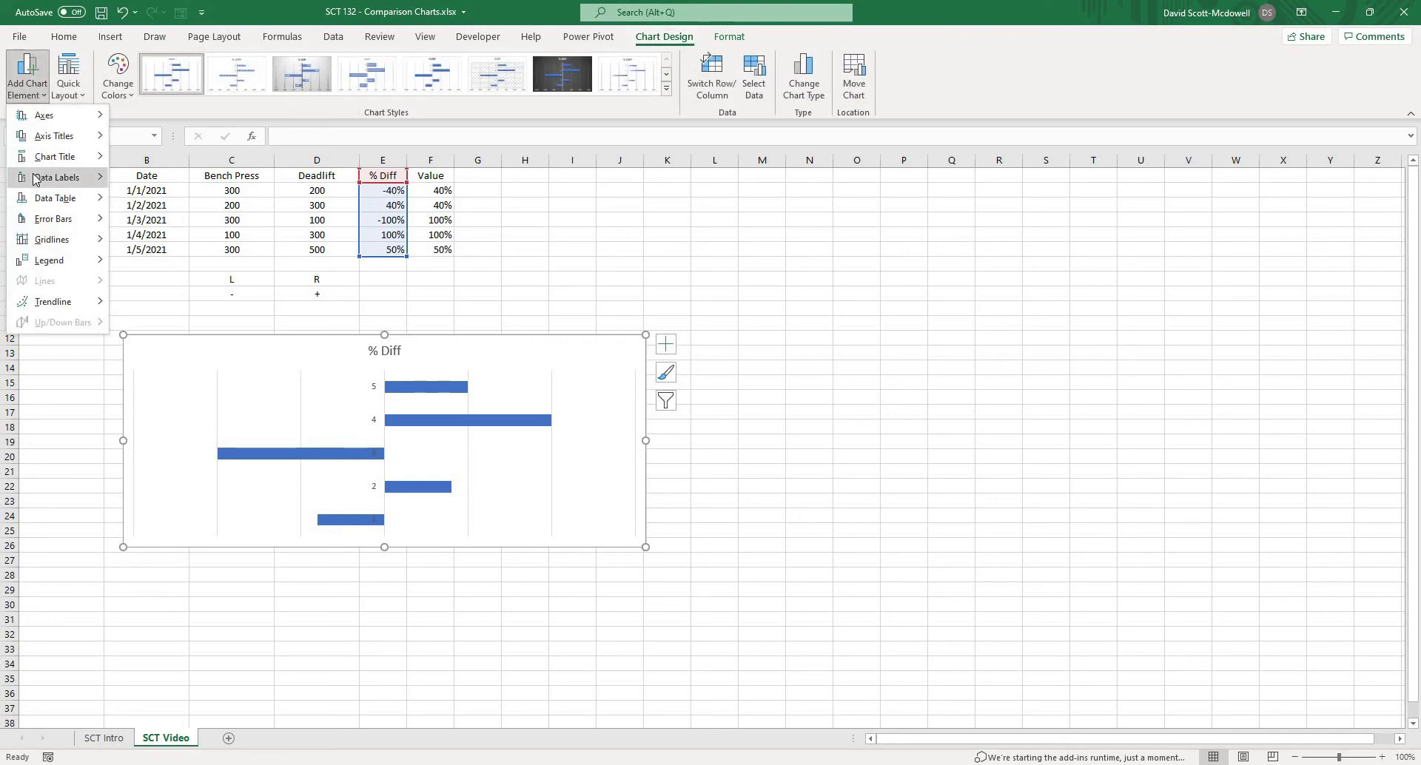
{"action": "mouse_move", "coordinate": [34, 180]}
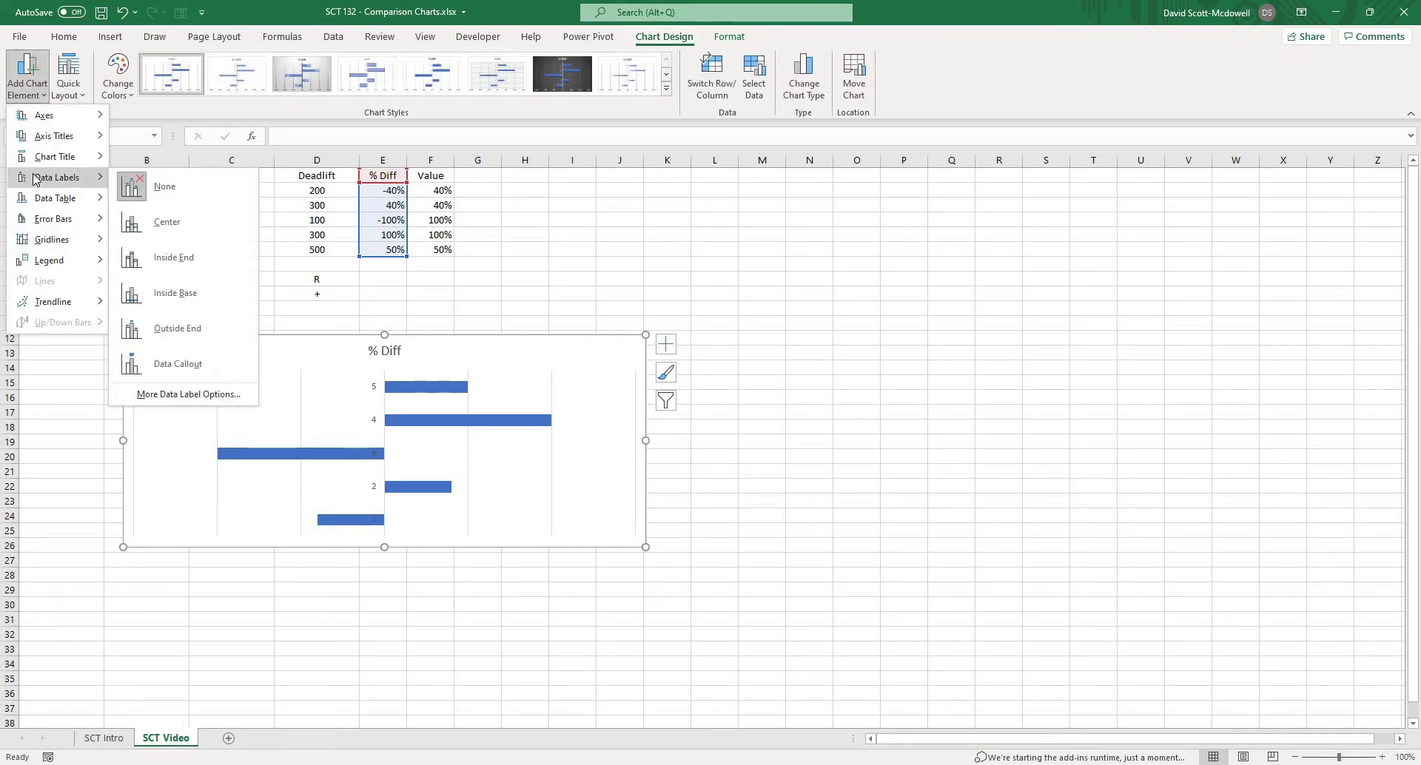
{"action": "left_click", "coordinate": [164, 234]}
Format the chart's data labels as white, bold text at size 10.5
{"action": "left_click", "coordinate": [301, 453]}
{"action": "left_click", "coordinate": [64, 36]}
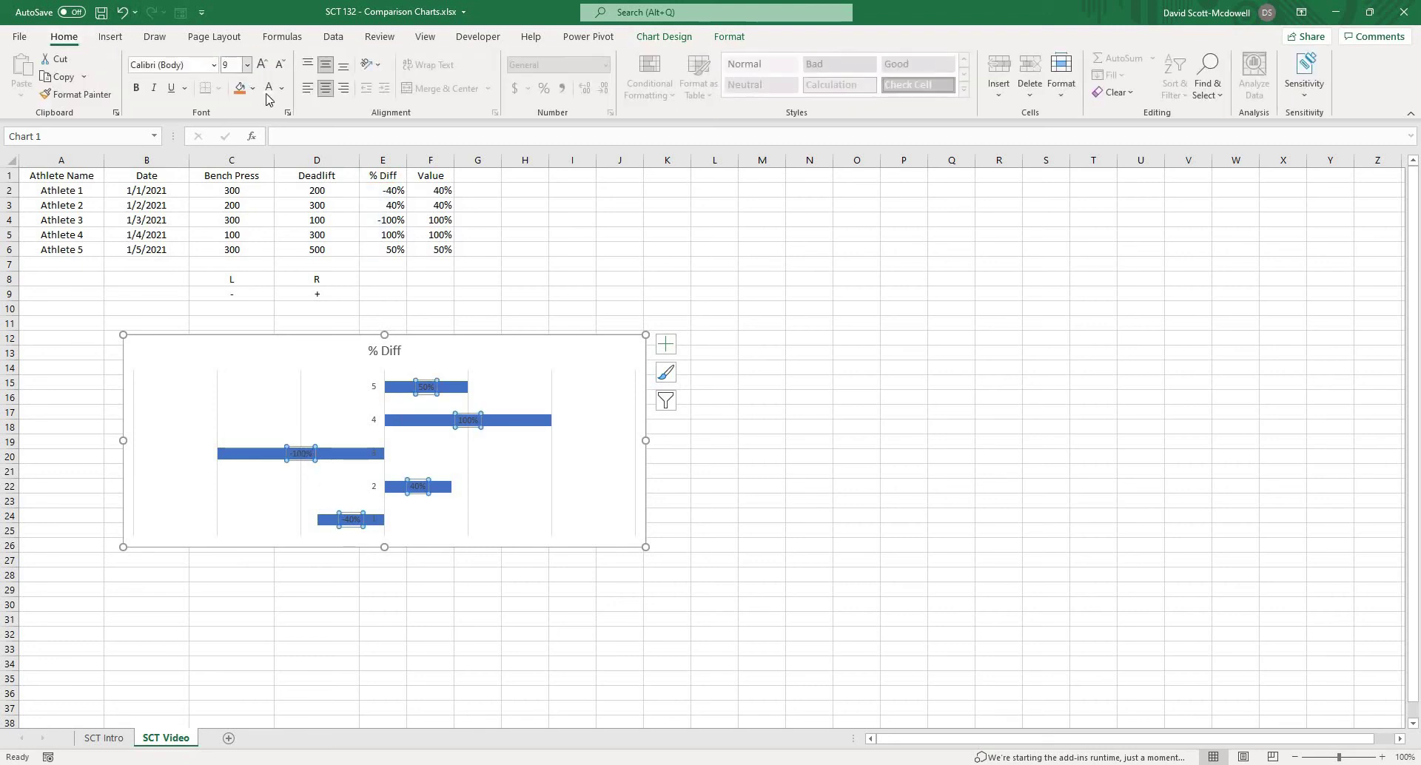
{"action": "left_click", "coordinate": [136, 87]}
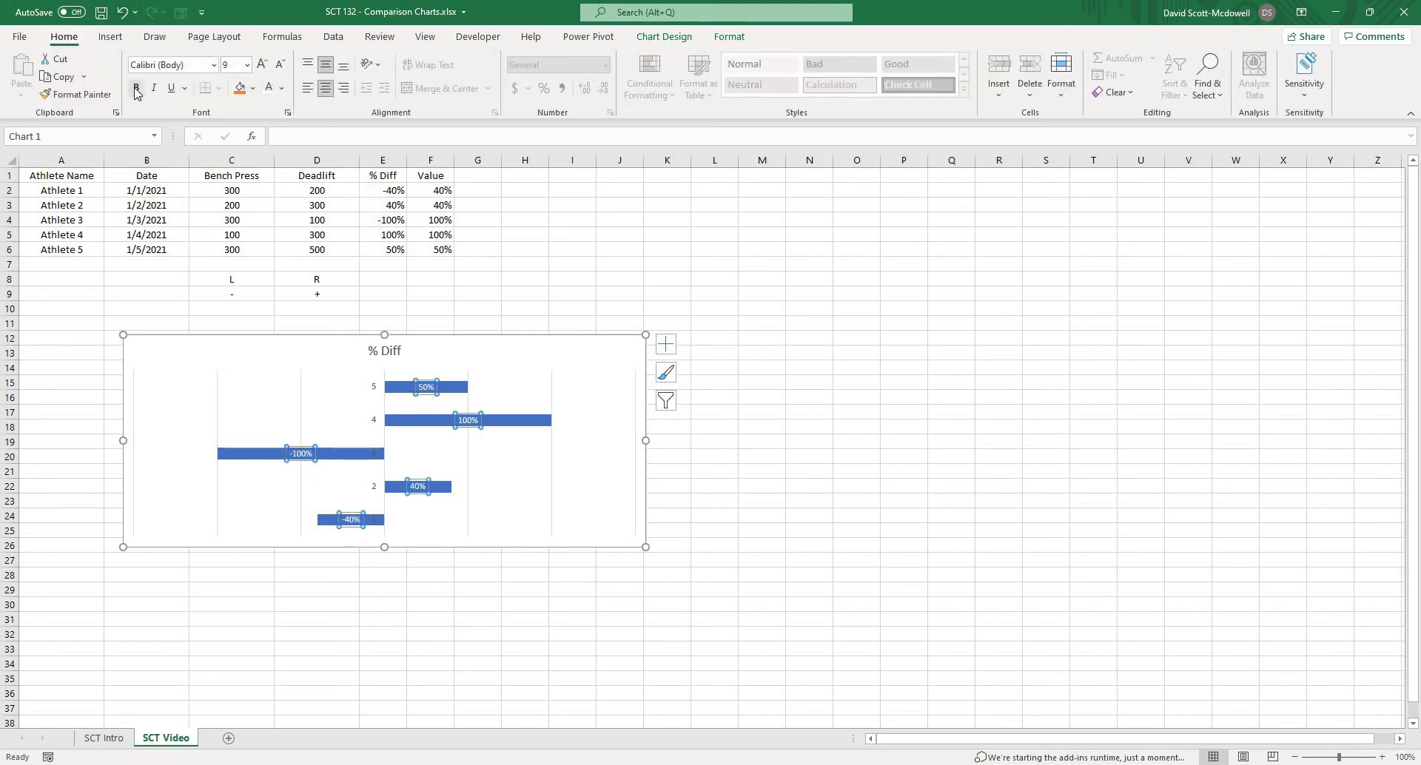
{"action": "left_click", "coordinate": [263, 64]}
{"action": "left_click", "coordinate": [774, 485]}
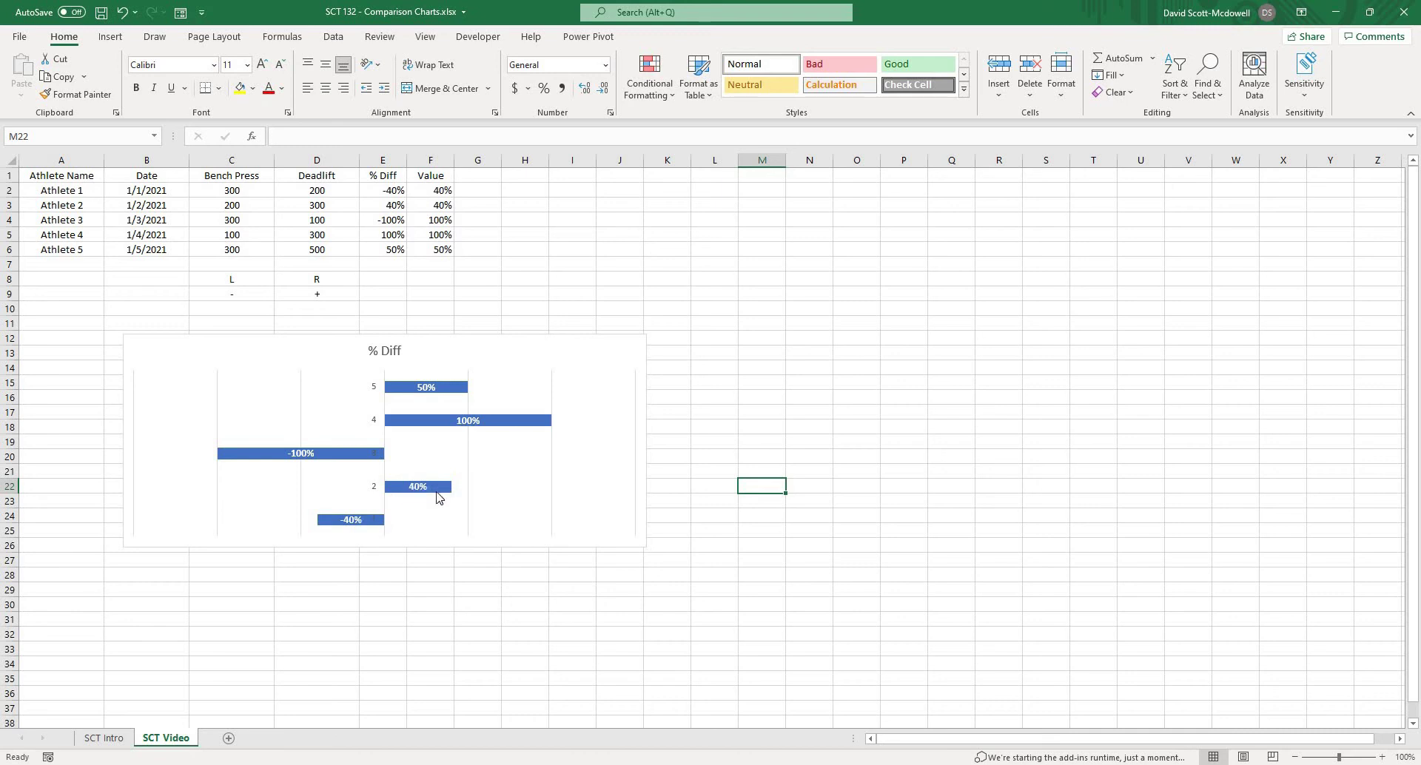
Set the chart's data labels to take their values from cells F2:F6
{"action": "left_click", "coordinate": [303, 453]}
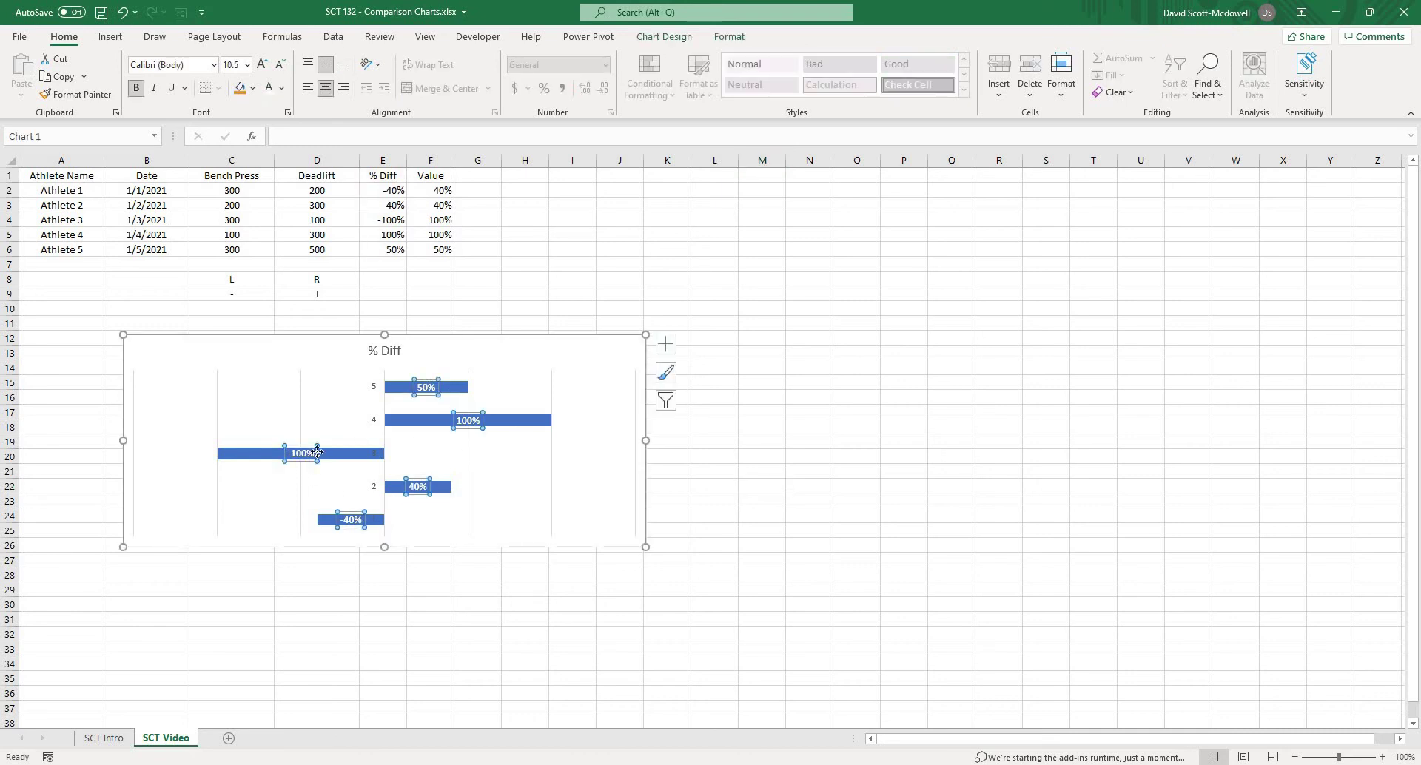
{"action": "double_click", "coordinate": [314, 453]}
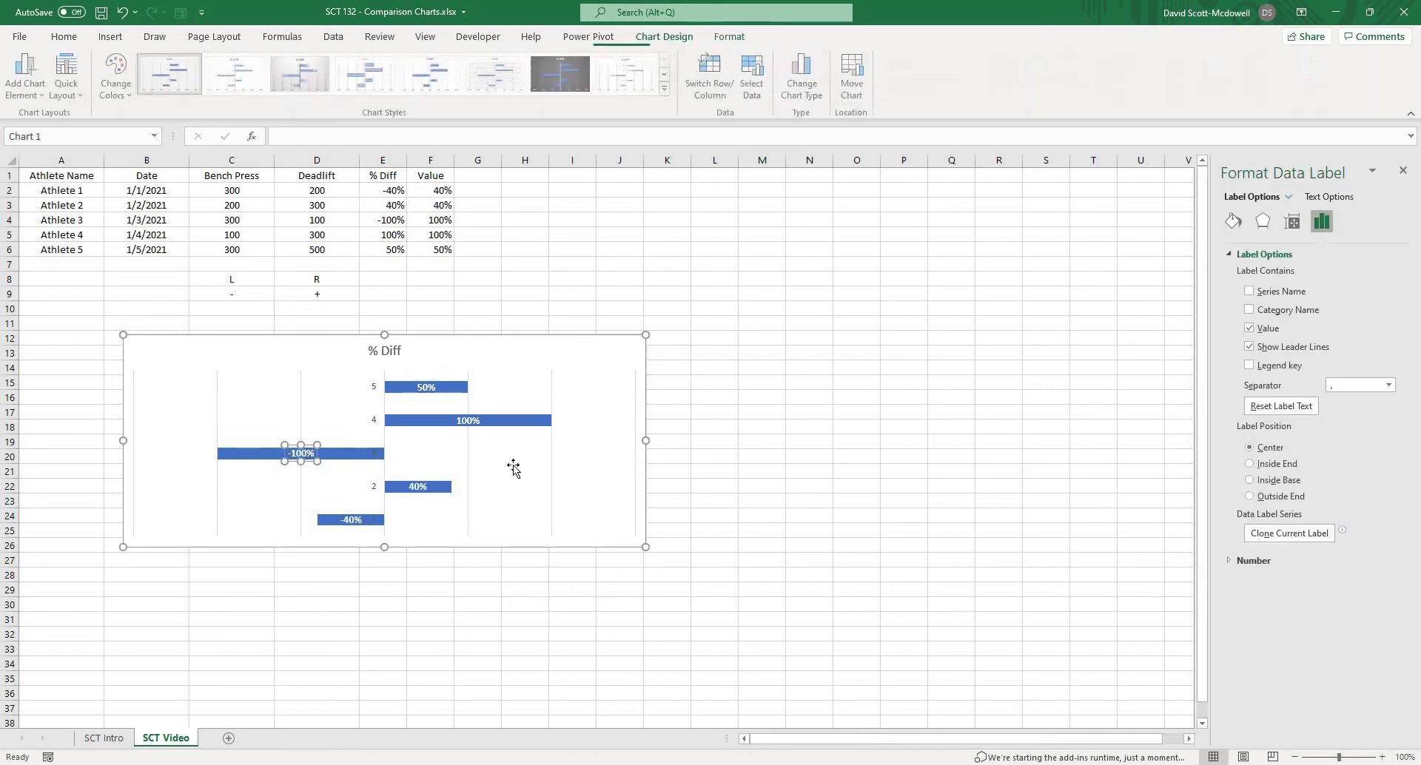
{"action": "left_click", "coordinate": [477, 426]}
{"action": "left_click", "coordinate": [469, 421]}
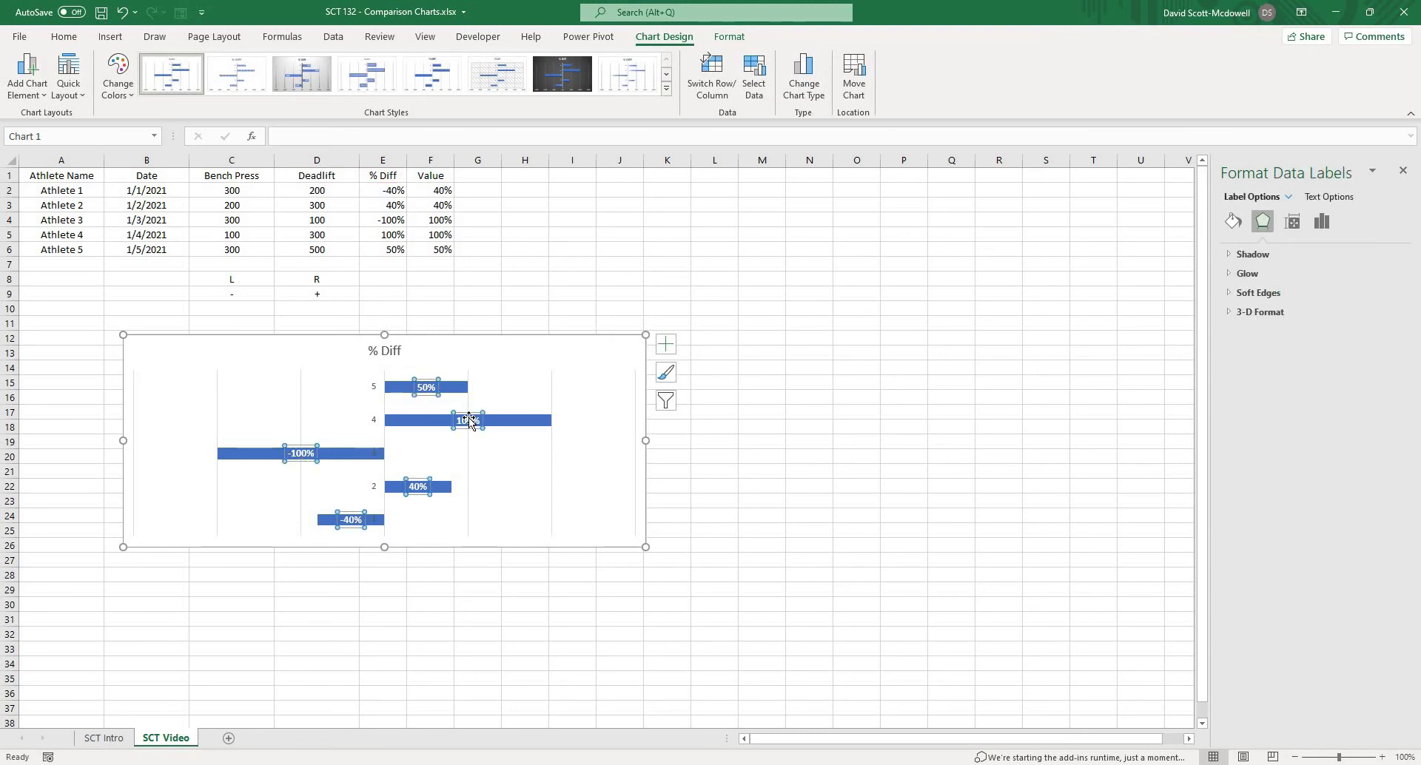
{"action": "left_click", "coordinate": [1292, 222]}
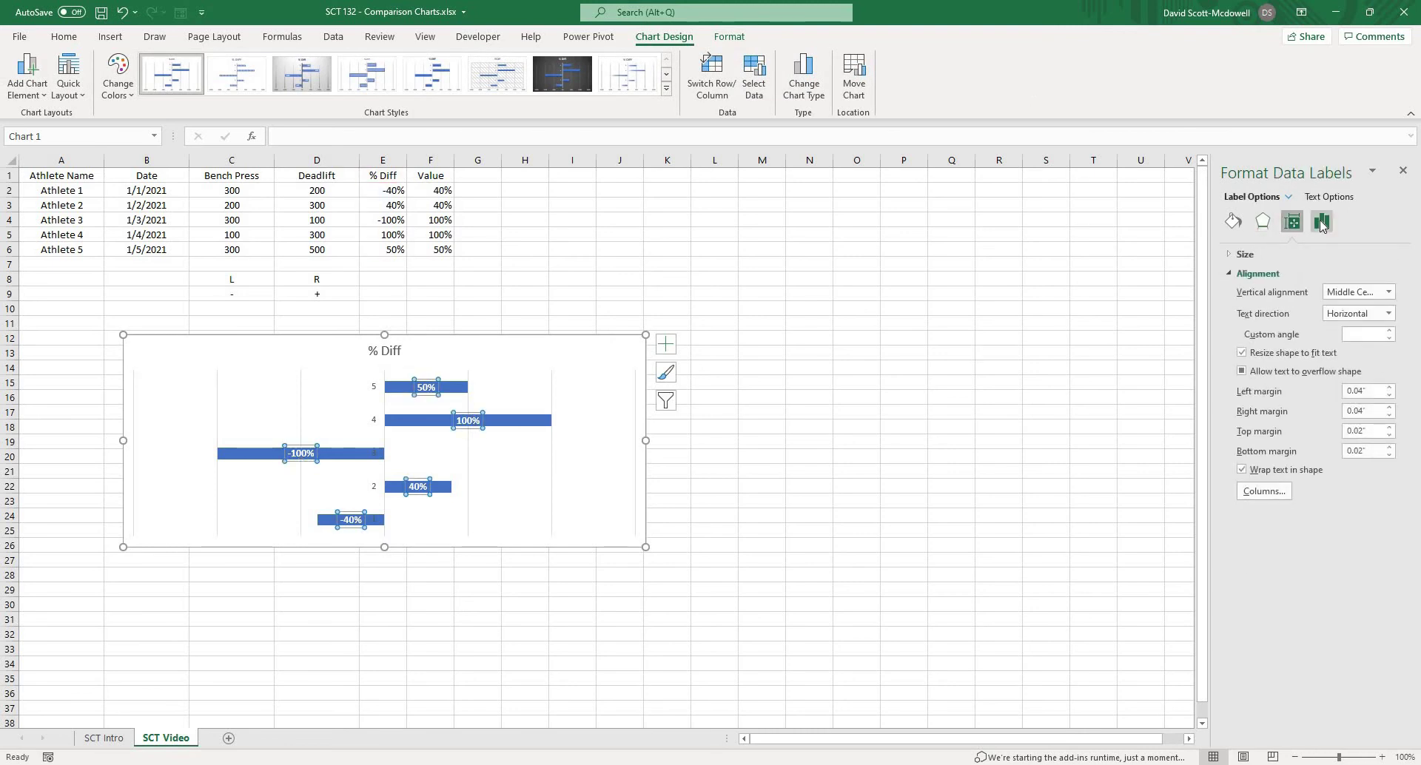
{"action": "left_click", "coordinate": [1321, 222]}
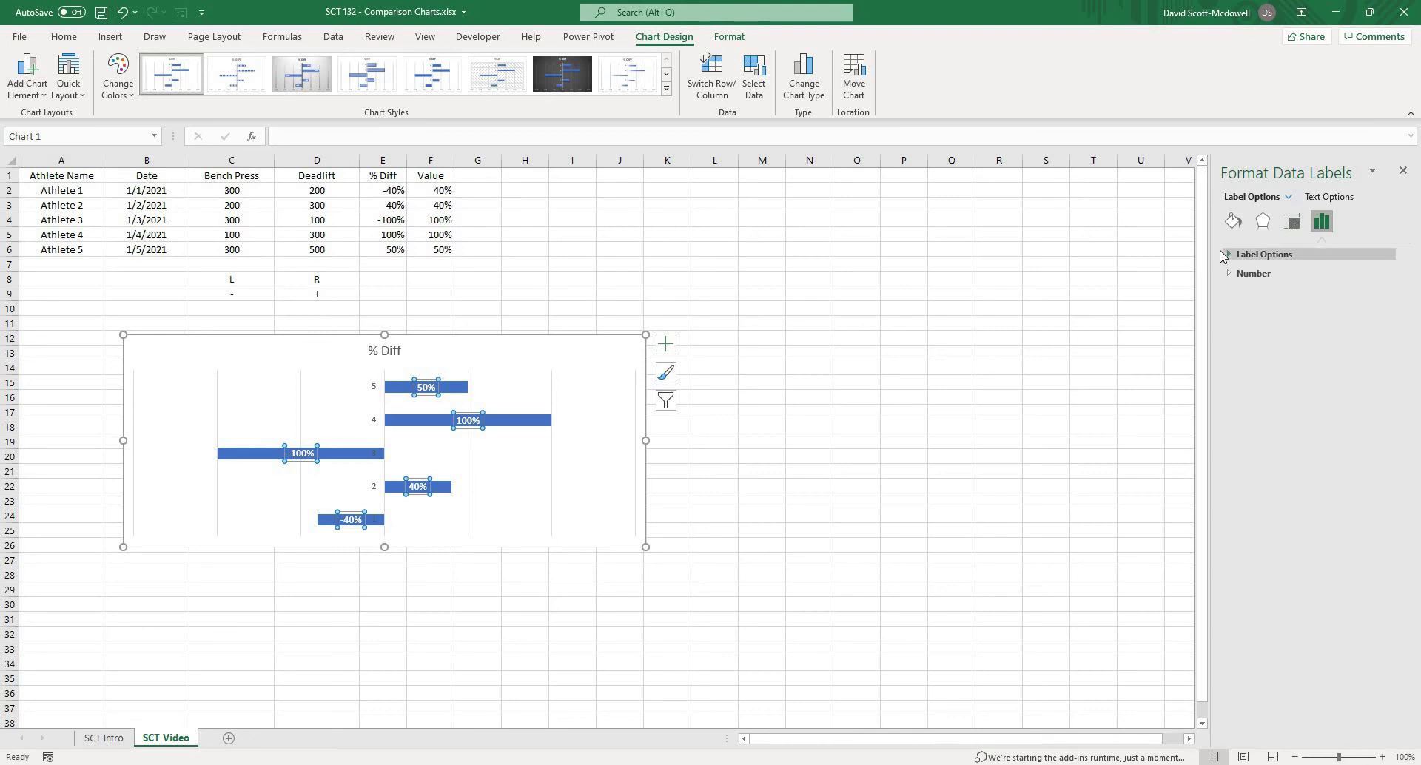
{"action": "left_click", "coordinate": [1225, 254]}
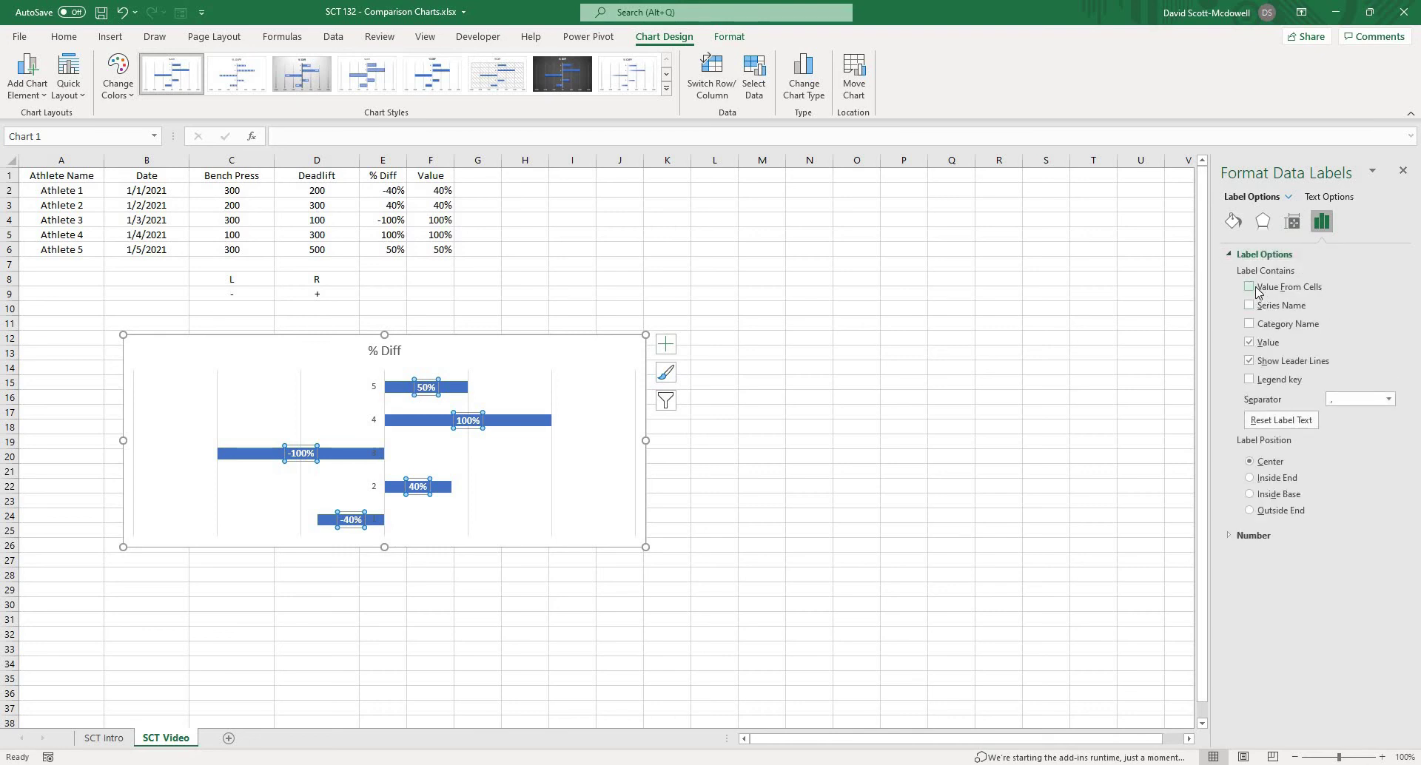
{"action": "left_click", "coordinate": [1256, 291]}
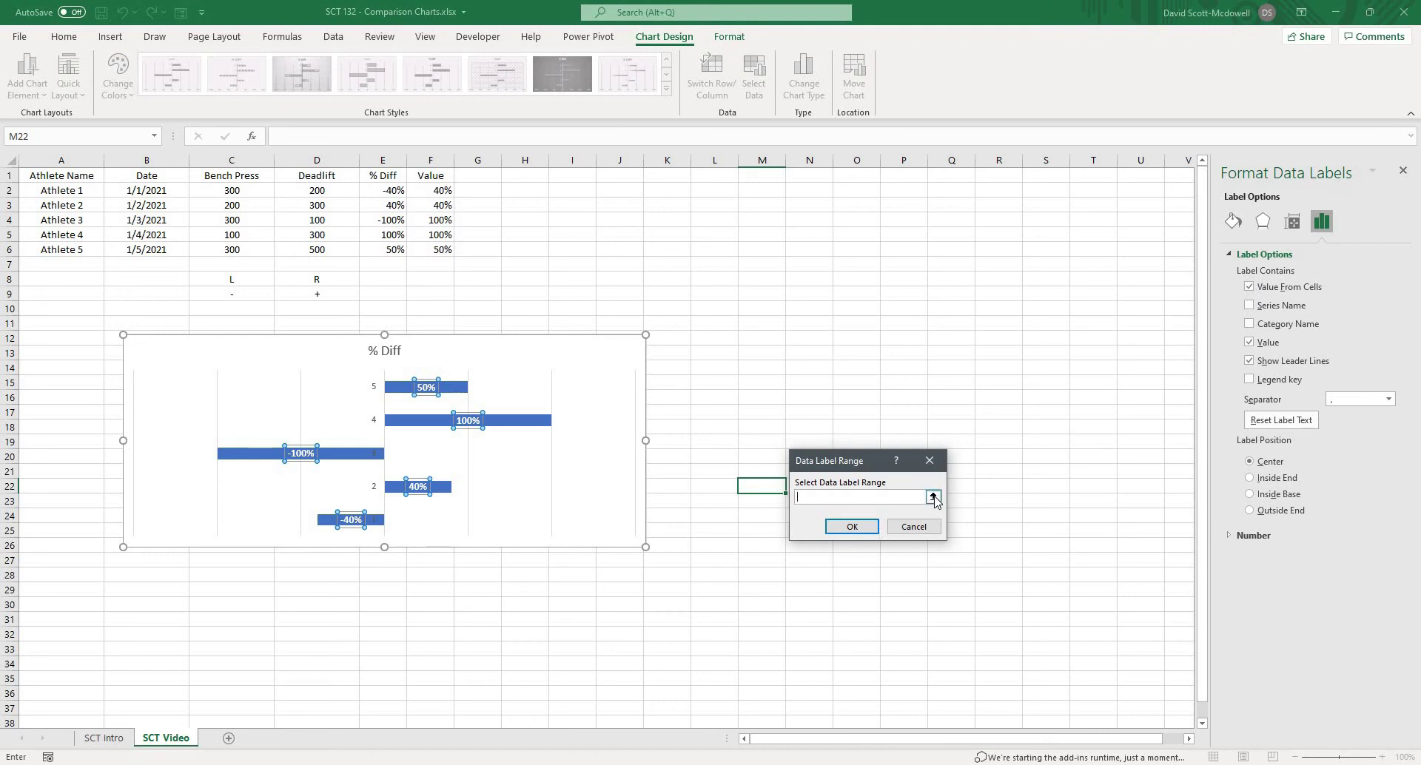
{"action": "left_click", "coordinate": [933, 496]}
{"action": "left_click_drag", "start_coordinate": [432, 186], "coordinate": [509, 263]}
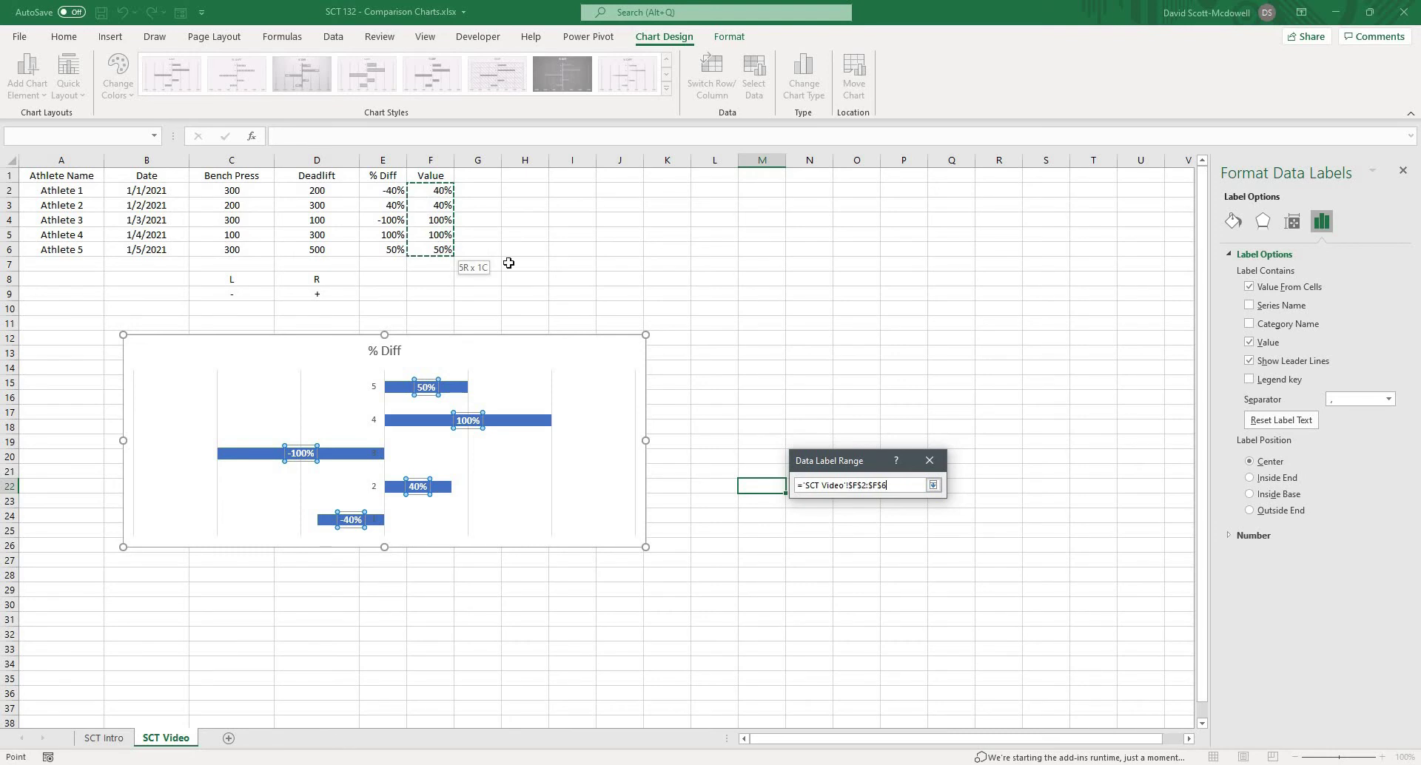
{"action": "left_click", "coordinate": [933, 485]}
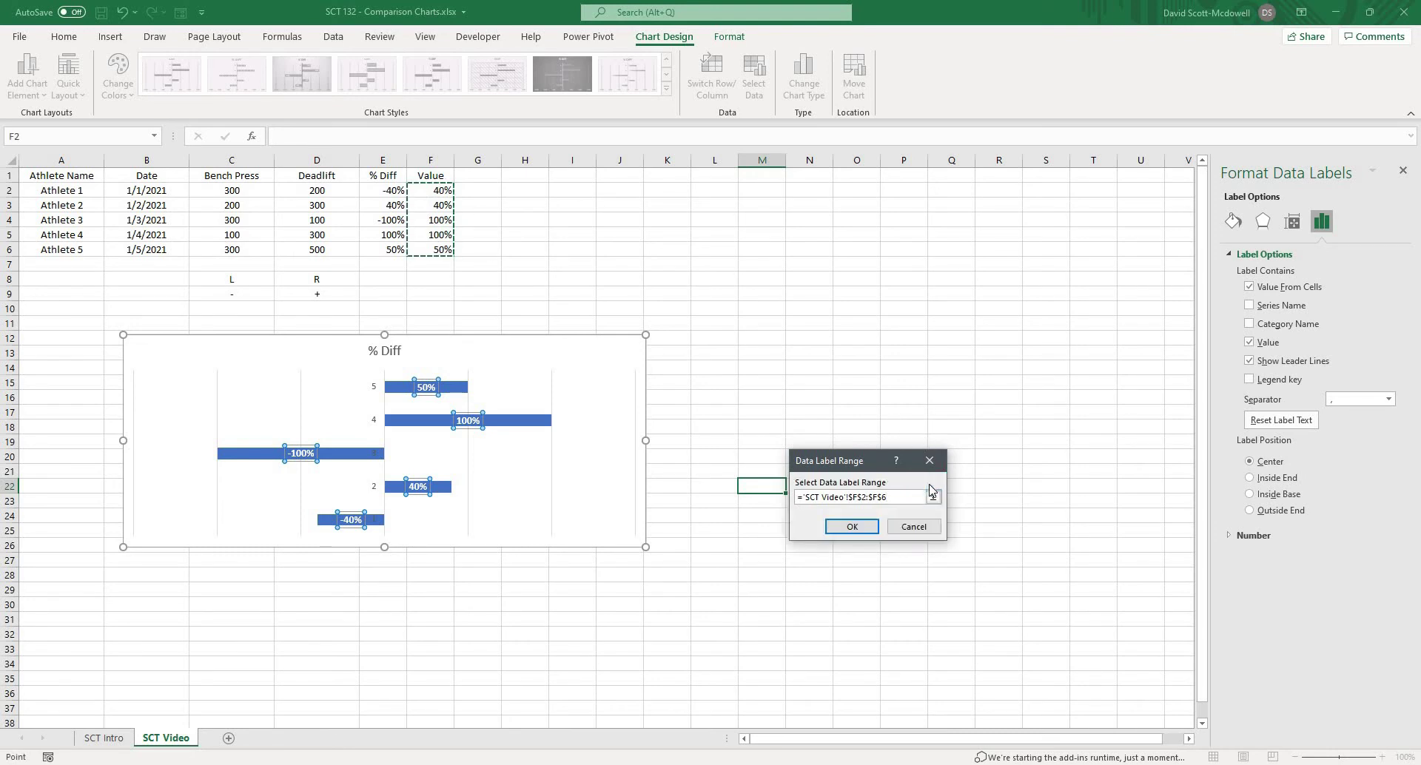
{"action": "left_click", "coordinate": [848, 527]}
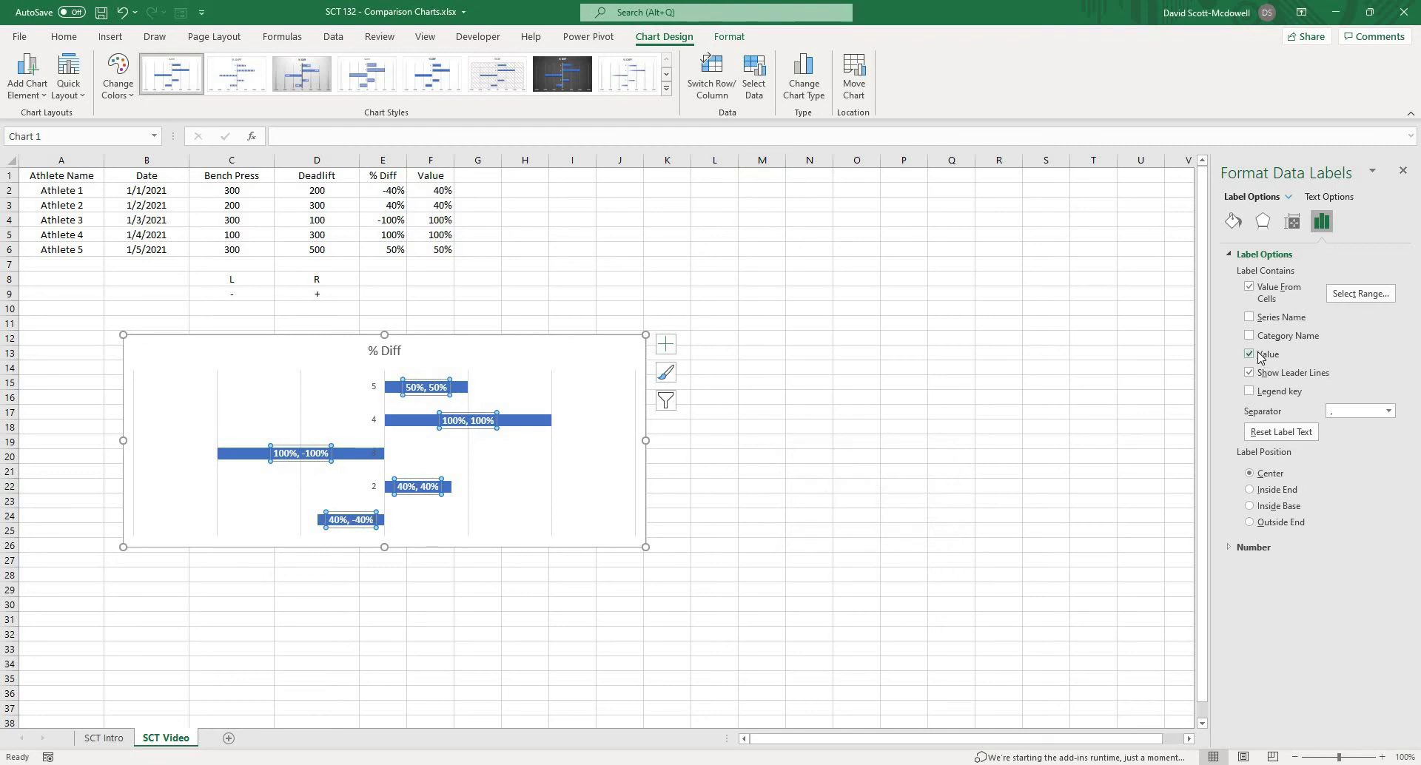
Remove the original series value from the data labels, leaving only the values from cells, and close the label formatting
{"action": "left_click", "coordinate": [1250, 354]}
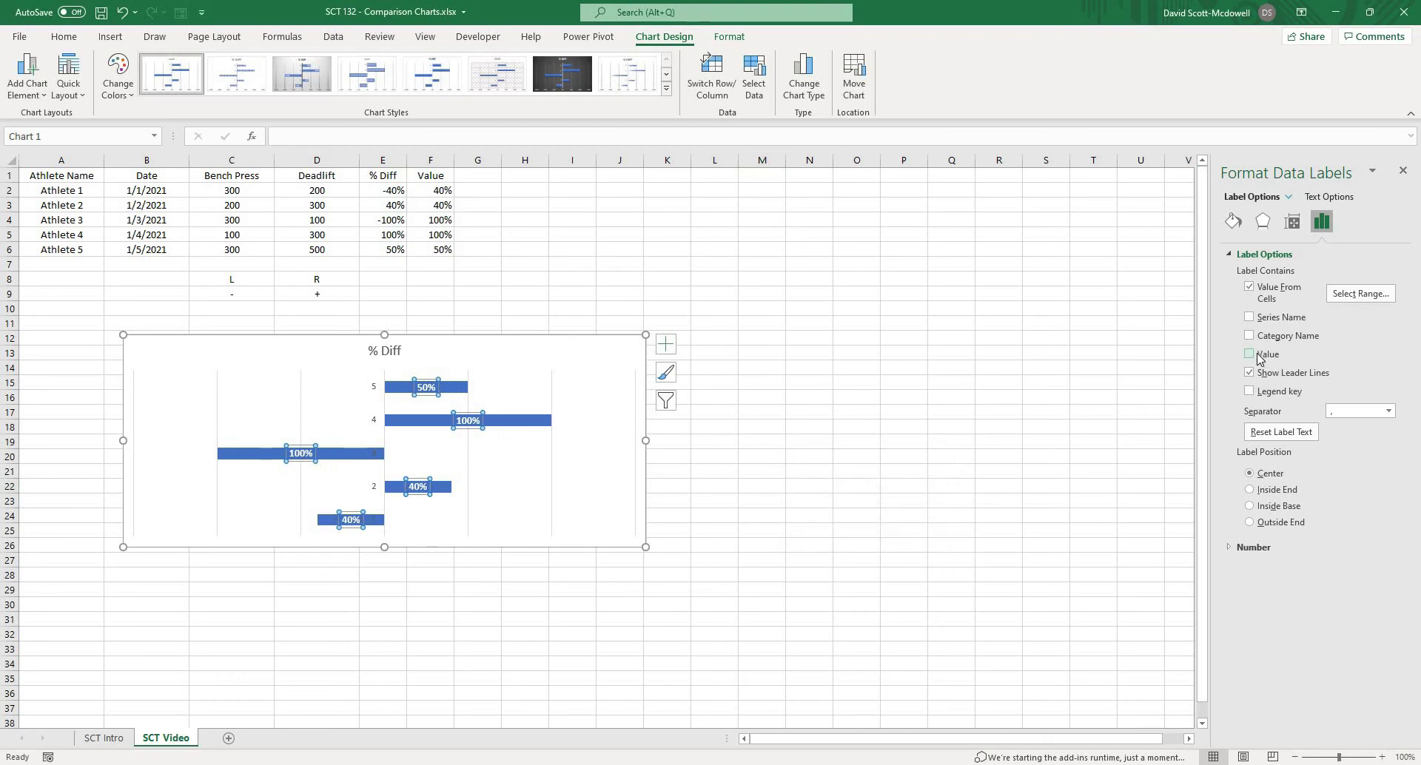
{"action": "left_click", "coordinate": [1403, 170]}
{"action": "left_click", "coordinate": [946, 411]}
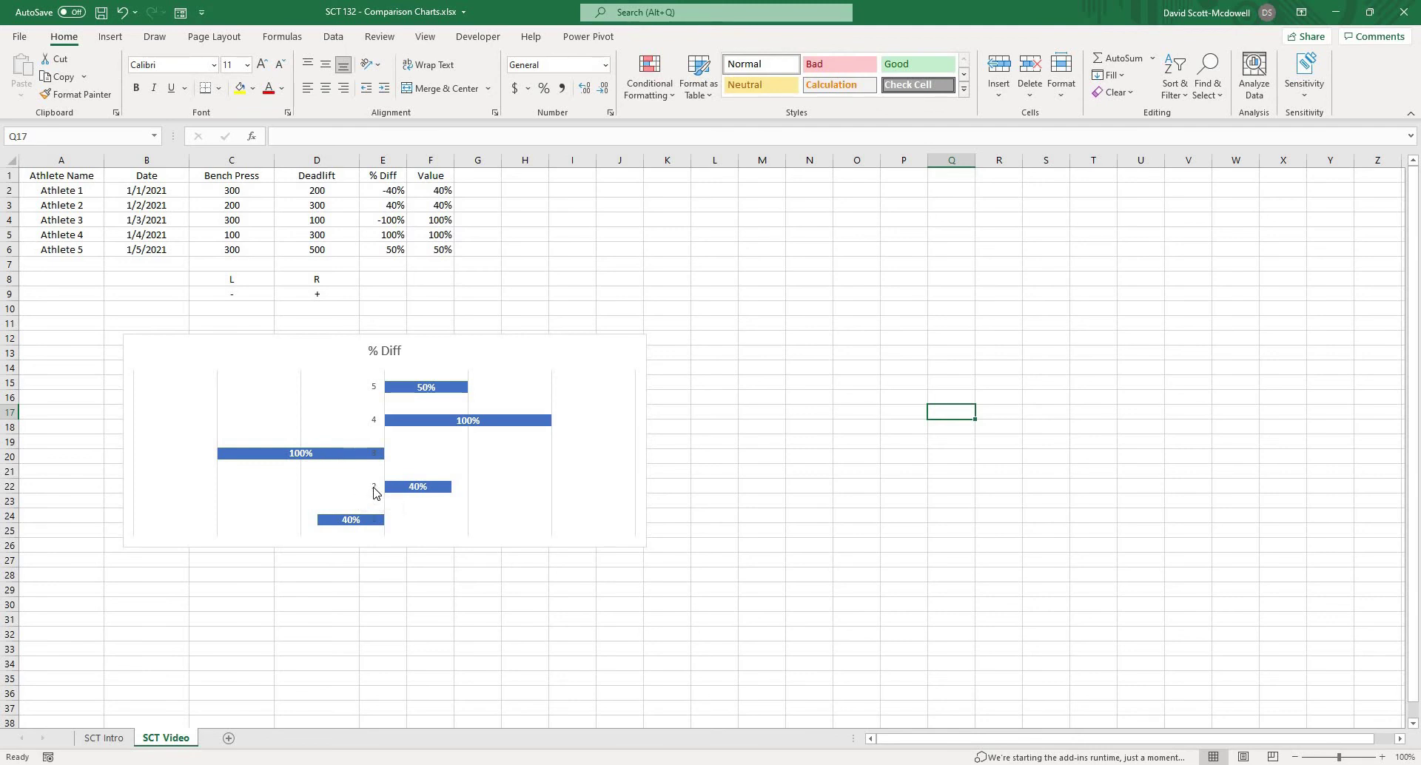
Move the % Diff chart beside the data table, around columns K to T, and enlarge it slightly
{"action": "left_click_drag", "start_coordinate": [444, 348], "coordinate": [887, 268]}
{"action": "left_click_drag", "start_coordinate": [1095, 469], "coordinate": [1154, 511]}
{"action": "left_click", "coordinate": [909, 573]}
{"action": "left_click_drag", "start_coordinate": [696, 274], "coordinate": [754, 248]}
{"action": "key", "text": "Escape"}
Enter the heading Label in cell G1
{"action": "left_click", "coordinate": [477, 290]}
{"action": "key", "text": "Up"}
{"action": "key", "text": "Up"}
{"action": "key", "text": "Up"}
{"action": "key", "text": "Up"}
{"action": "key", "text": "Up"}
{"action": "key", "text": "Up"}
{"action": "key", "text": "Up"}
{"action": "key", "text": "Up"}
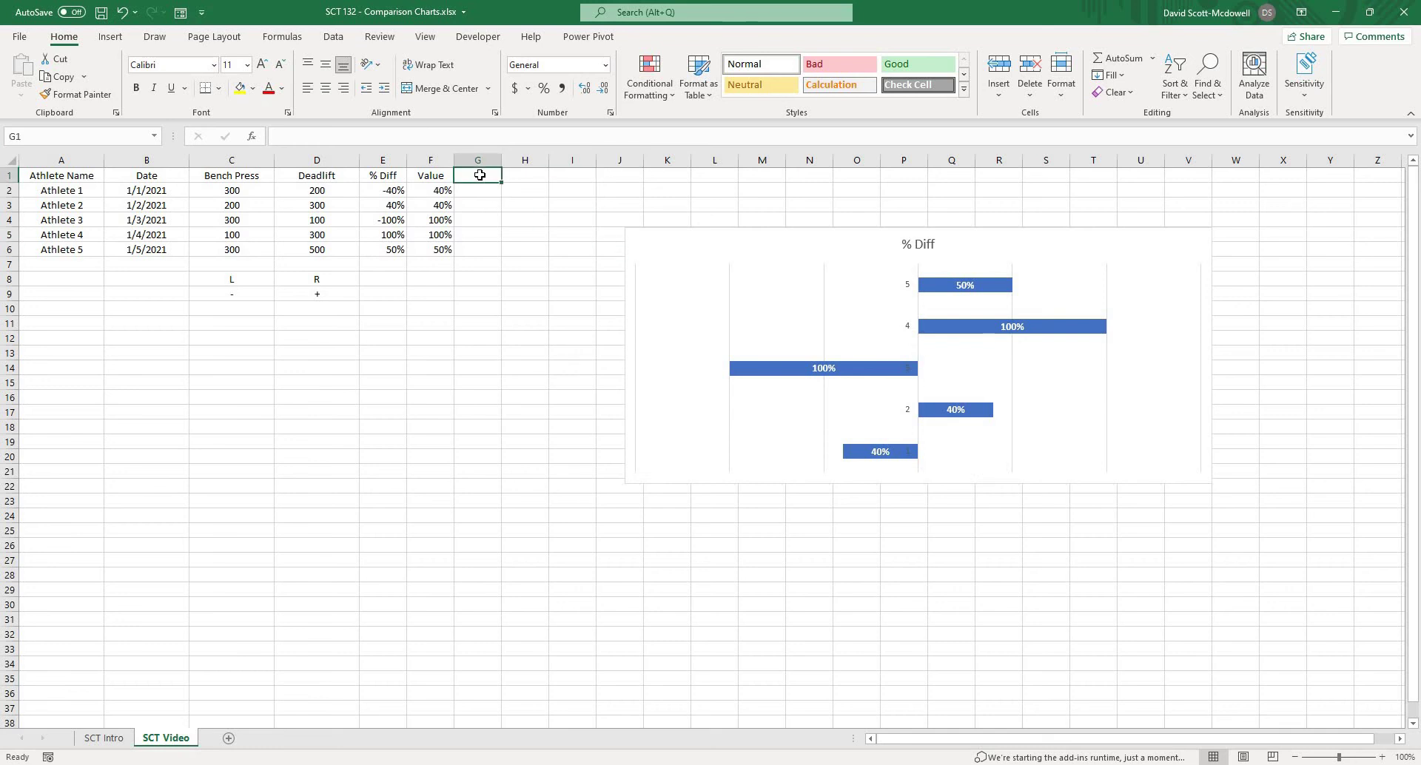
{"action": "type", "text": "Label"}
{"action": "key", "text": "Return"}
Enter the formula =A2&" "&$C$1&" | "&$D$1 in cell G2 to combine the athlete name with both lift headings
{"action": "left_click", "coordinate": [479, 235]}
{"action": "left_click", "coordinate": [477, 193]}
{"action": "type", "text": "="}
{"action": "left_click", "coordinate": [69, 189]}
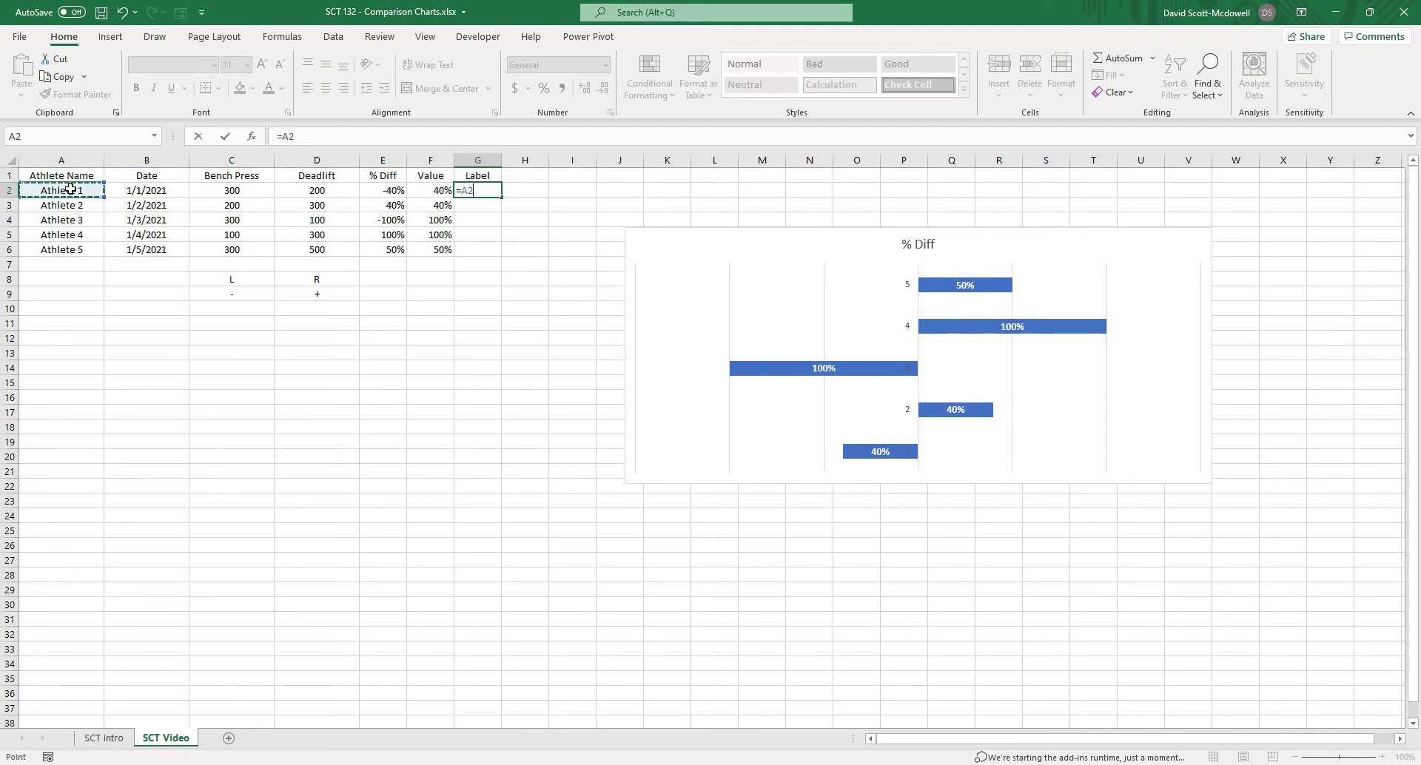
{"action": "type", "text": "&\" \"&"}
{"action": "left_click", "coordinate": [230, 174]}
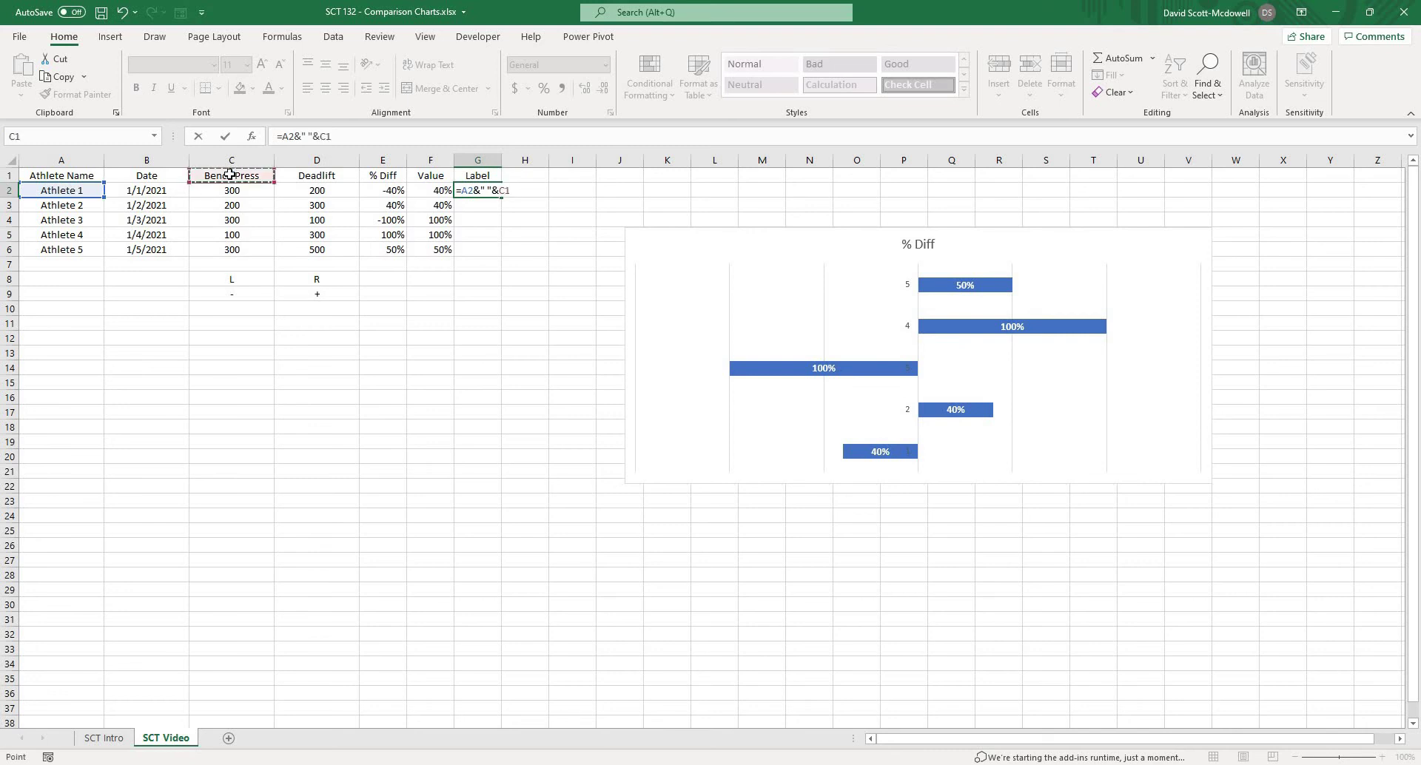
{"action": "left_click", "coordinate": [329, 135]}
{"action": "key", "text": "F4"}
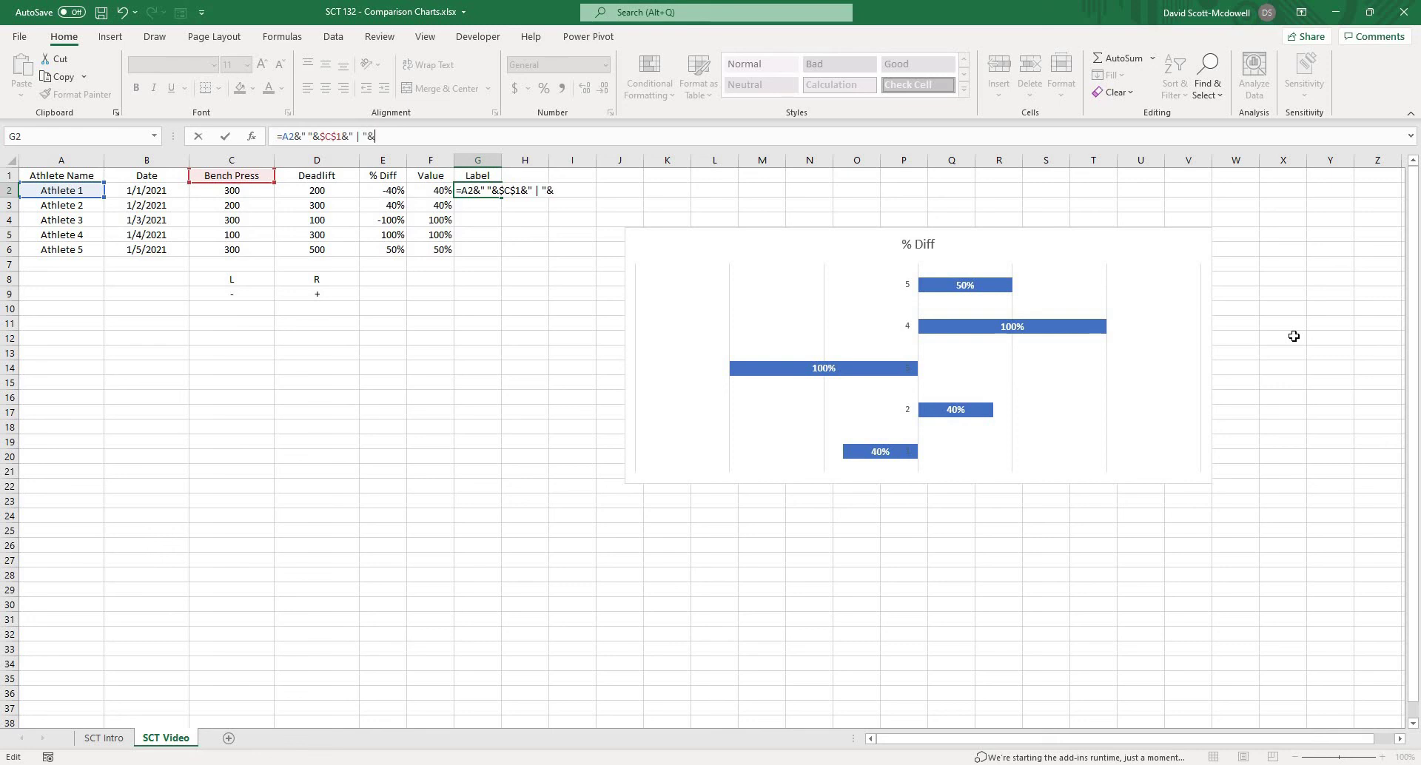
{"action": "left_click", "coordinate": [307, 178]}
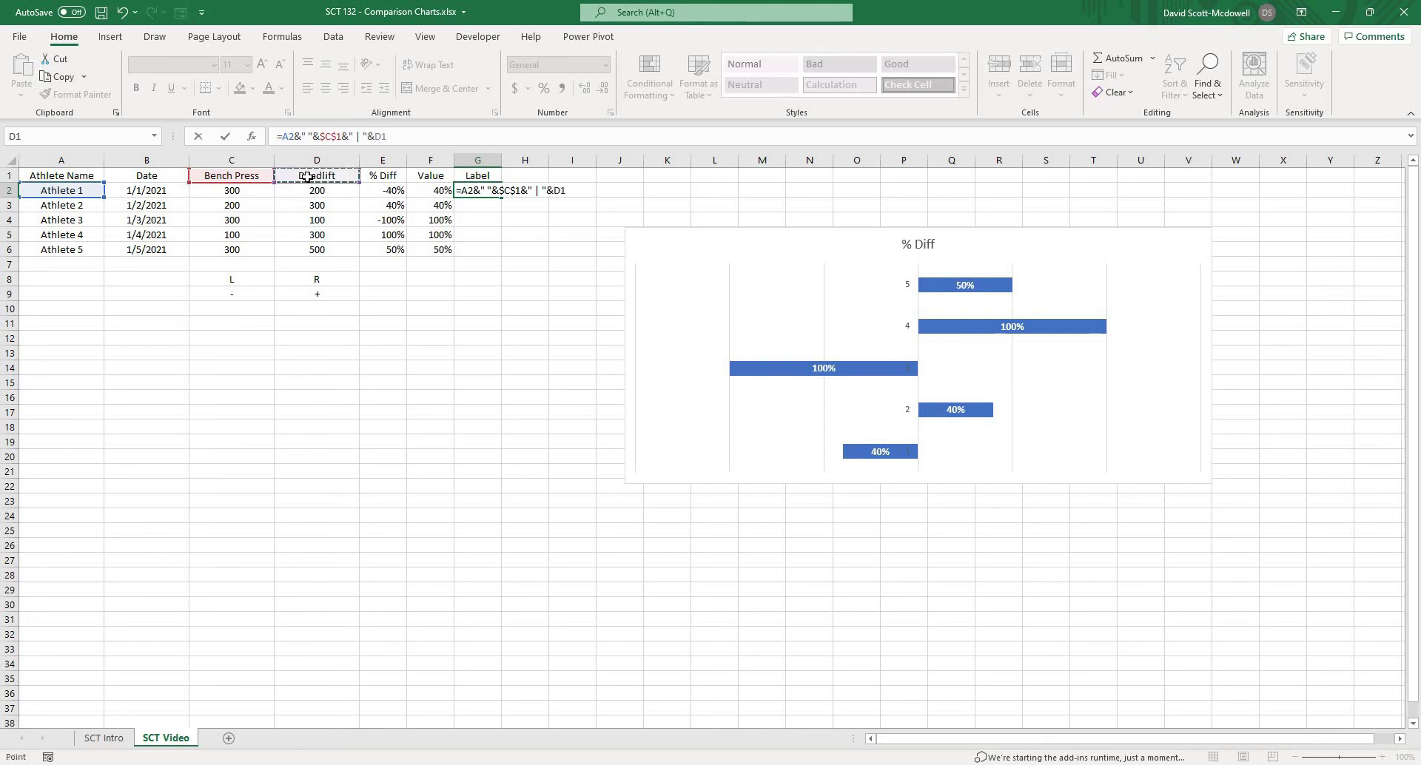
{"action": "left_click", "coordinate": [375, 136]}
{"action": "key", "text": "F4"}
{"action": "key", "text": "Return"}
{"action": "left_click", "coordinate": [518, 248]}
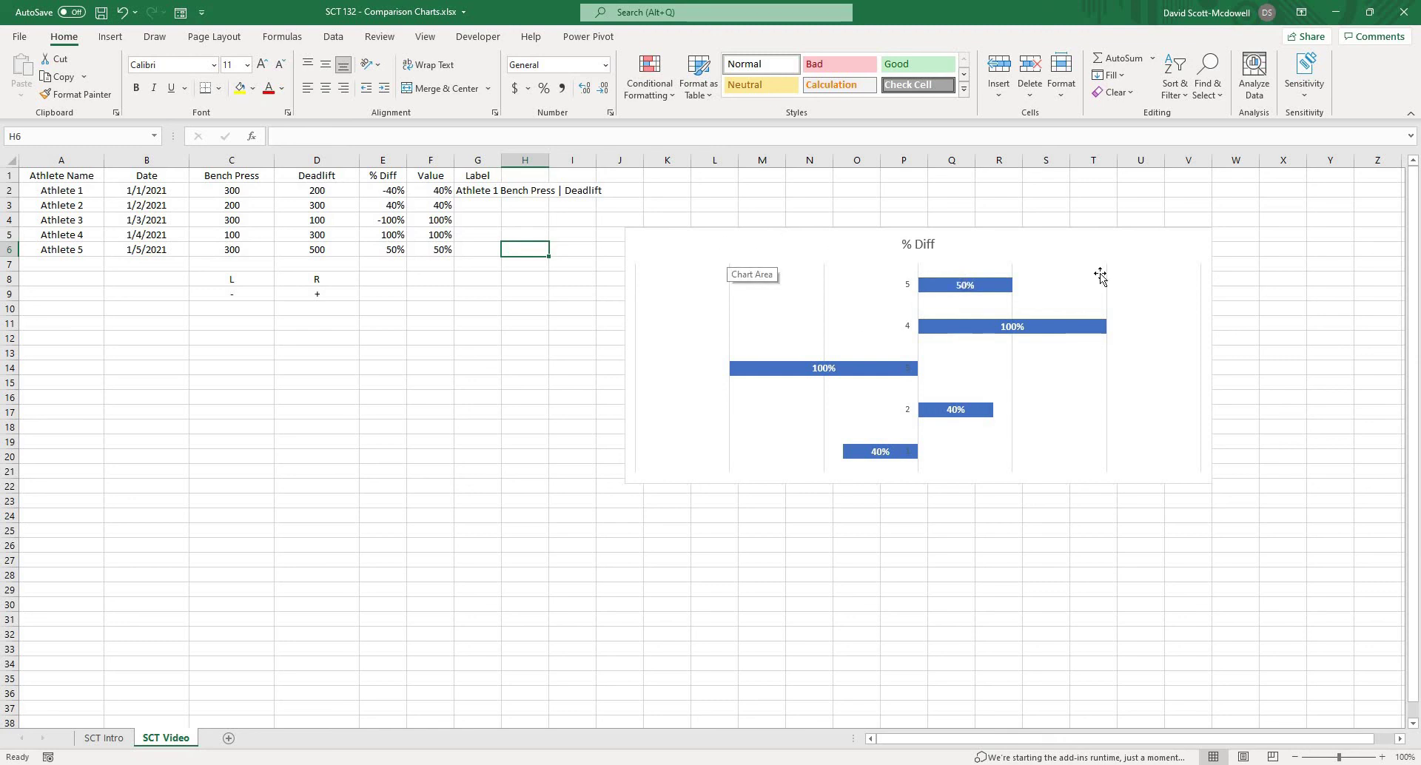
Fill the Label formula from G2 down to G6
{"action": "left_click", "coordinate": [475, 190]}
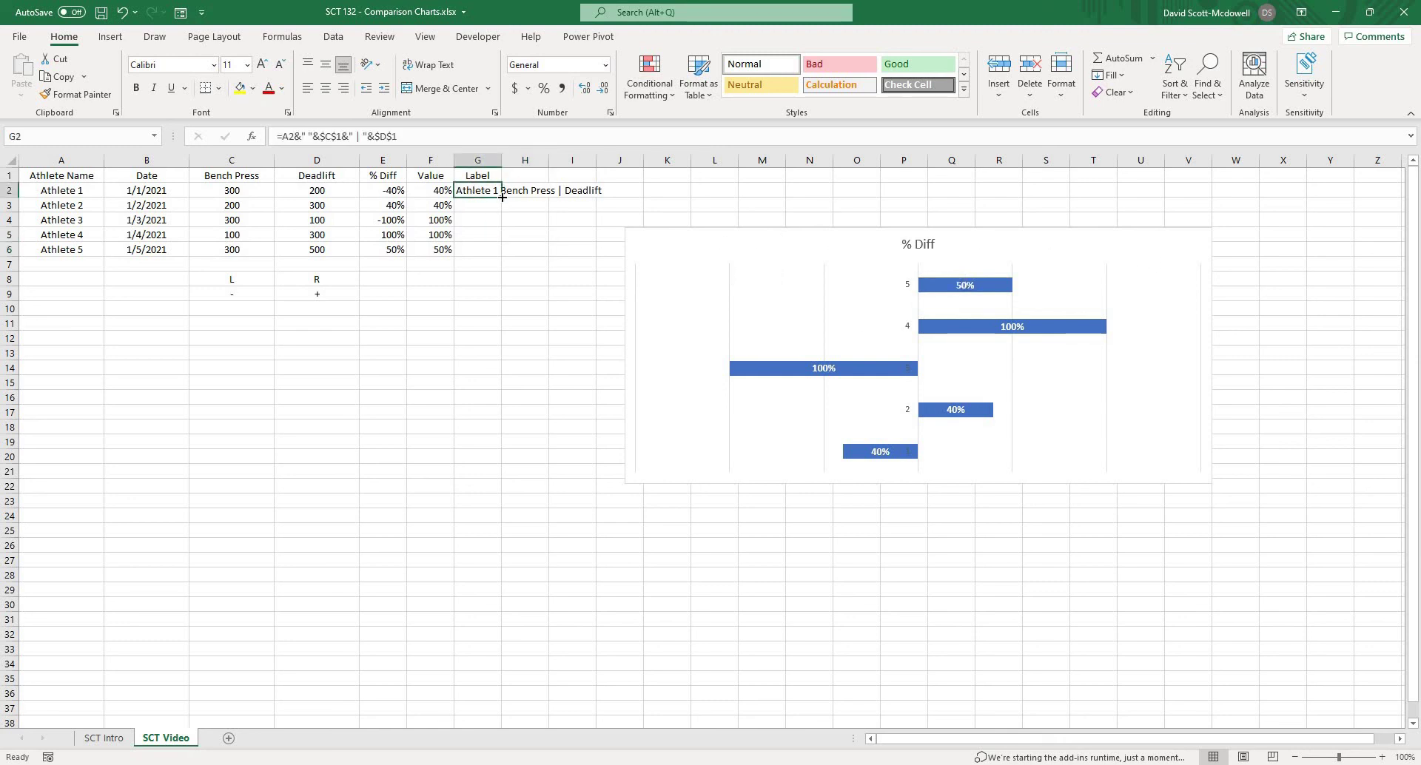
{"action": "left_click_drag", "start_coordinate": [501, 198], "coordinate": [507, 264]}
{"action": "left_click", "coordinate": [538, 337]}
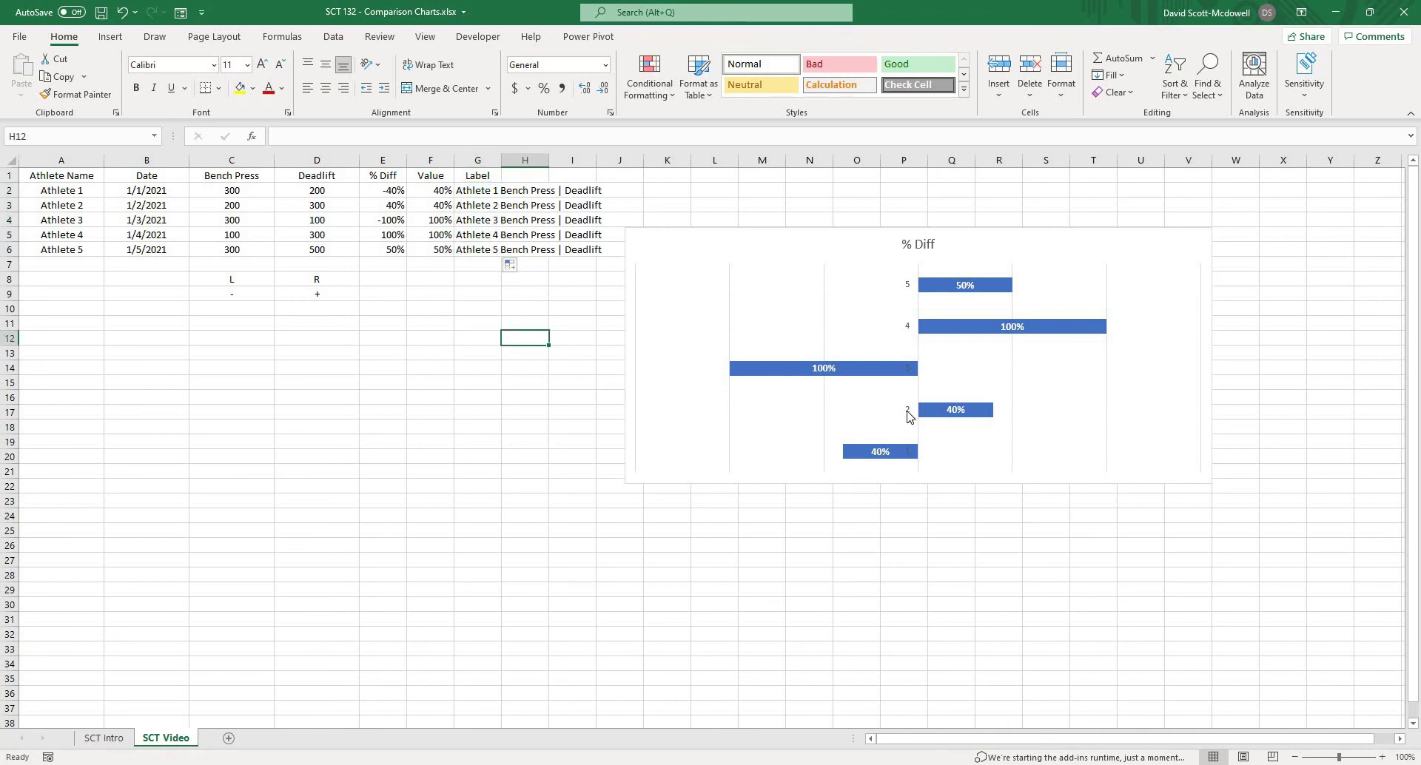
{"action": "left_click", "coordinate": [909, 416]}
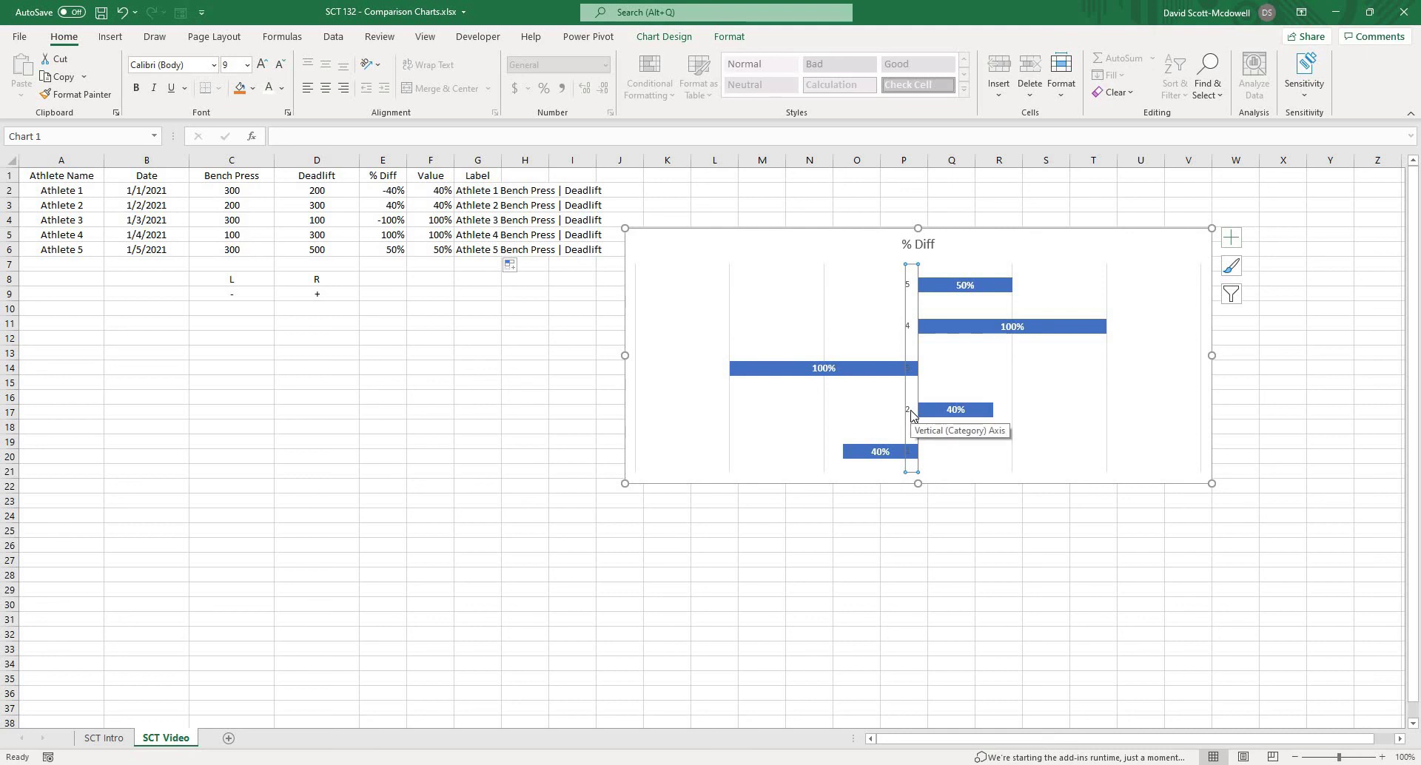
{"action": "right_click", "coordinate": [911, 417]}
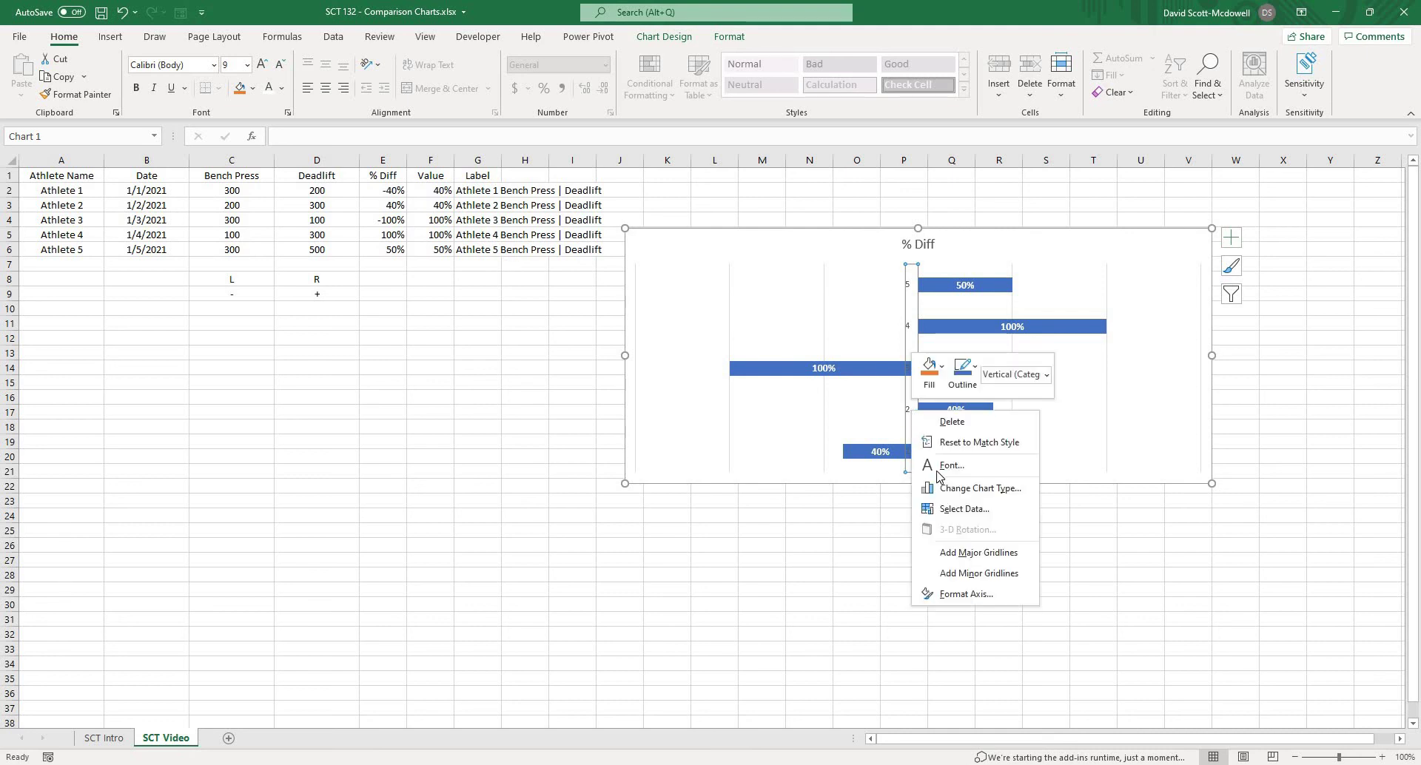
{"action": "left_click", "coordinate": [955, 510]}
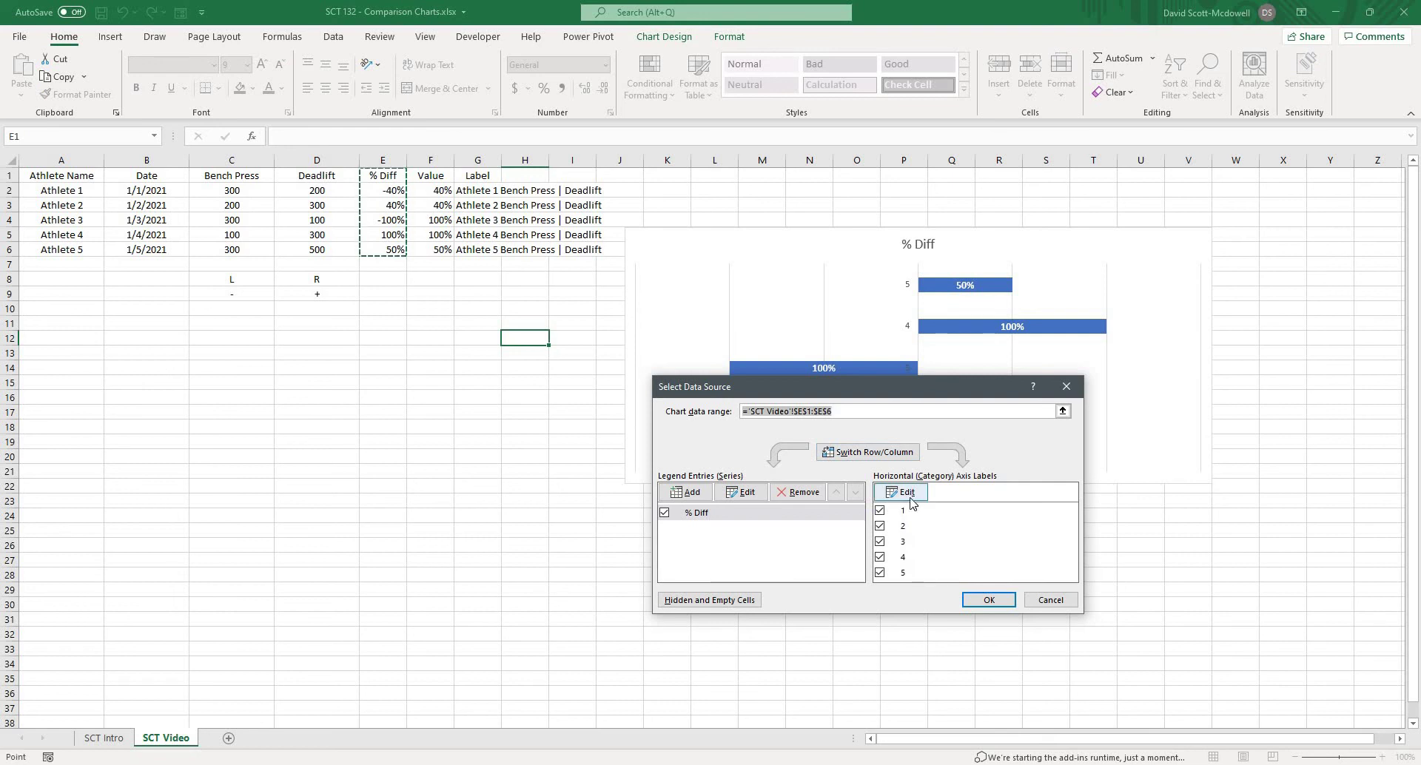
{"action": "left_click", "coordinate": [906, 492]}
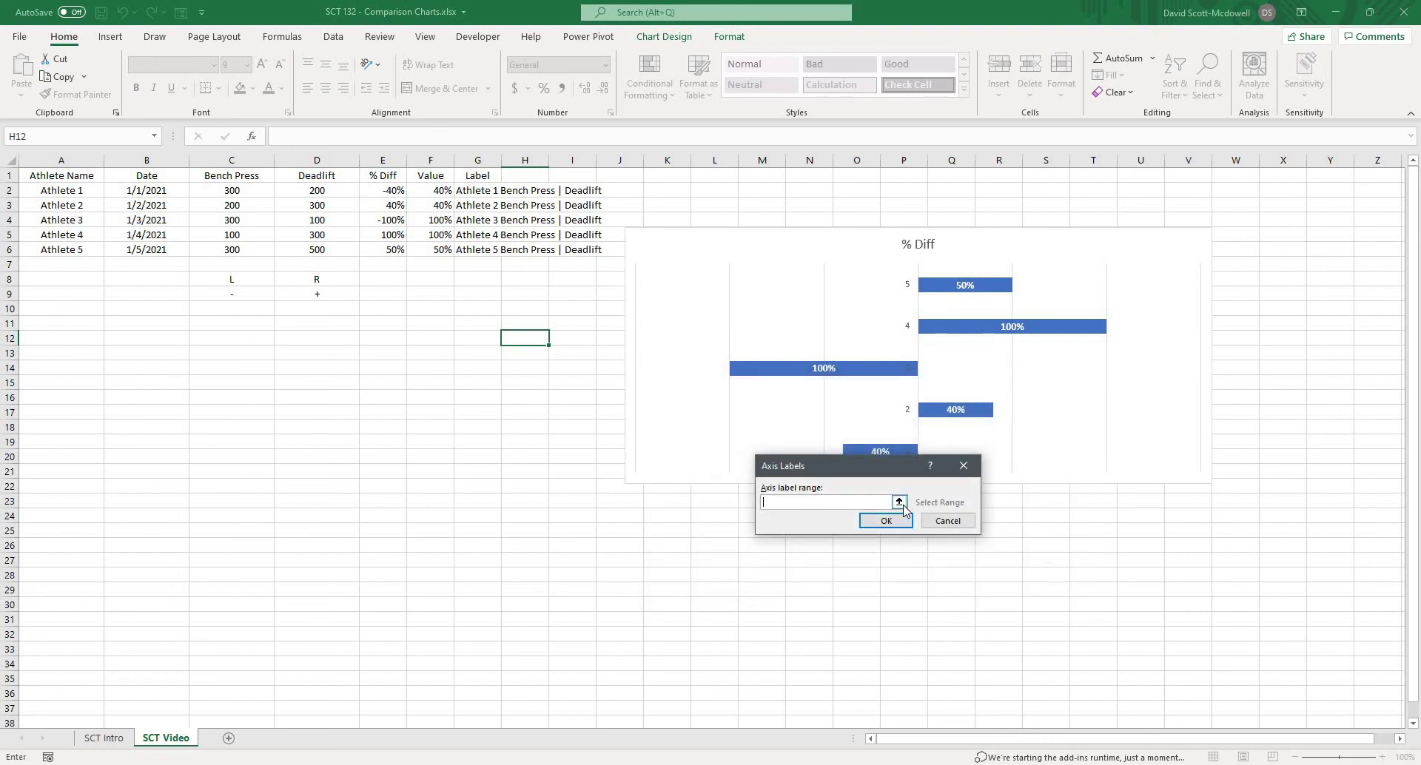
{"action": "left_click", "coordinate": [900, 503]}
{"action": "left_click_drag", "start_coordinate": [470, 199], "coordinate": [474, 251]}
{"action": "left_click", "coordinate": [967, 491]}
{"action": "left_click", "coordinate": [888, 525]}
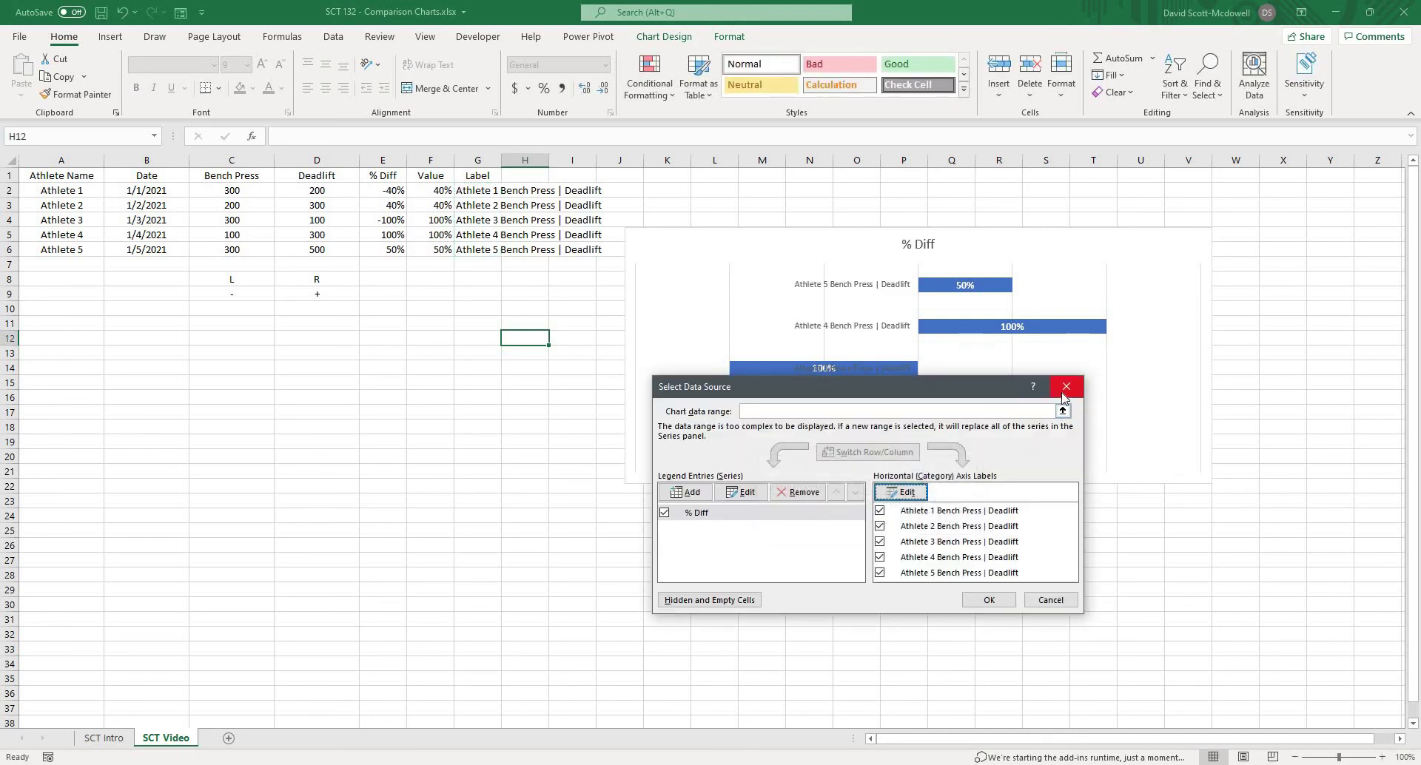
{"action": "left_click", "coordinate": [1066, 386]}
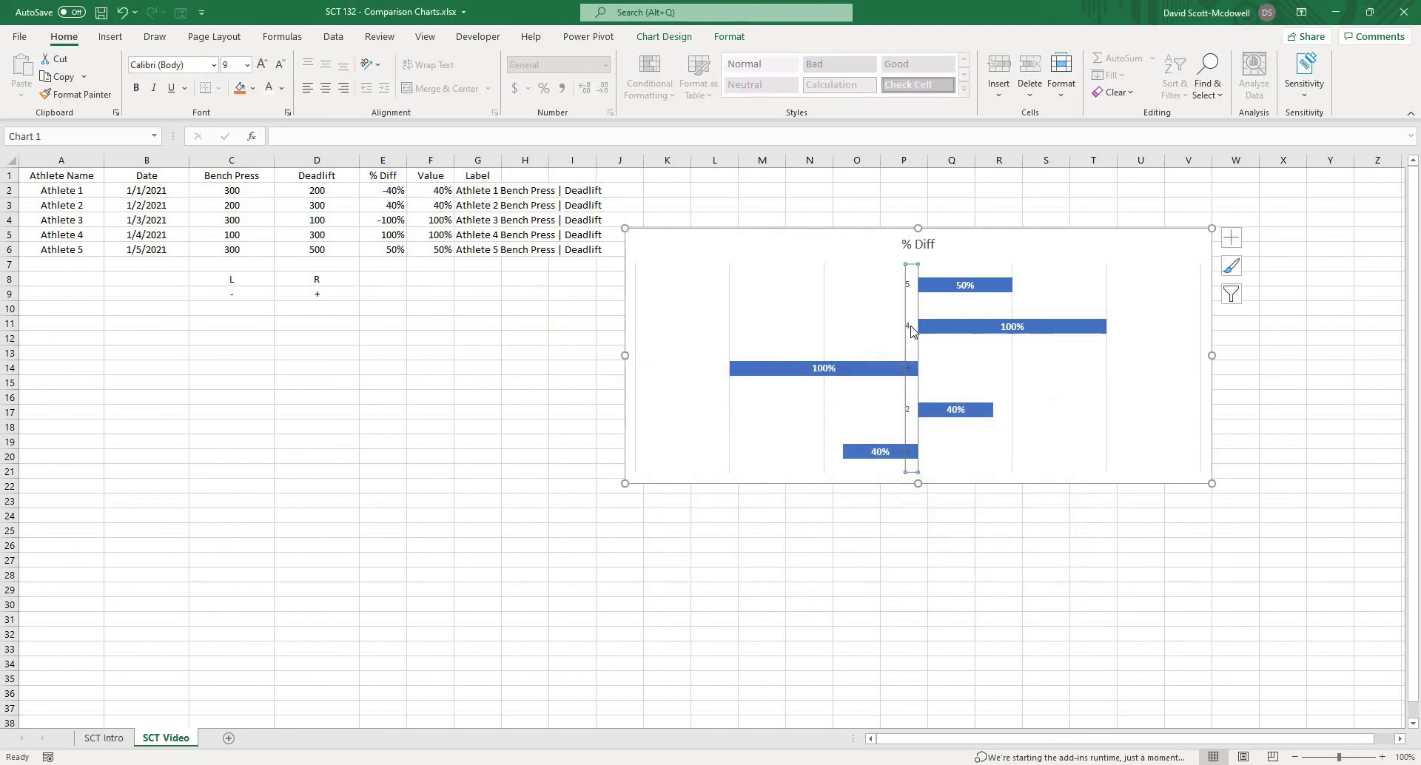
Set the chart's category axis labels to the Label range G2:G6 and apply the data source change
{"action": "right_click", "coordinate": [906, 327]}
{"action": "left_click", "coordinate": [910, 440]}
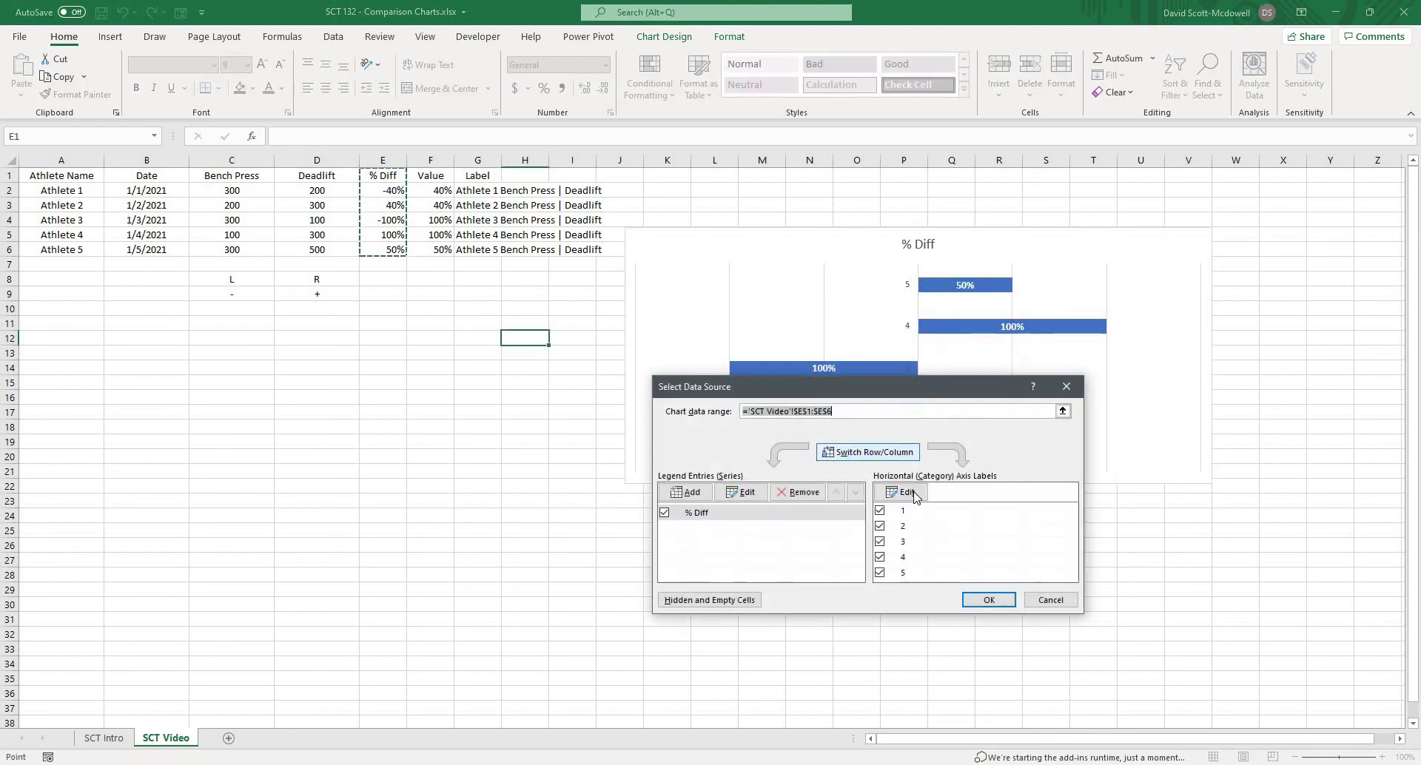
{"action": "left_click", "coordinate": [897, 489]}
{"action": "left_click", "coordinate": [899, 497]}
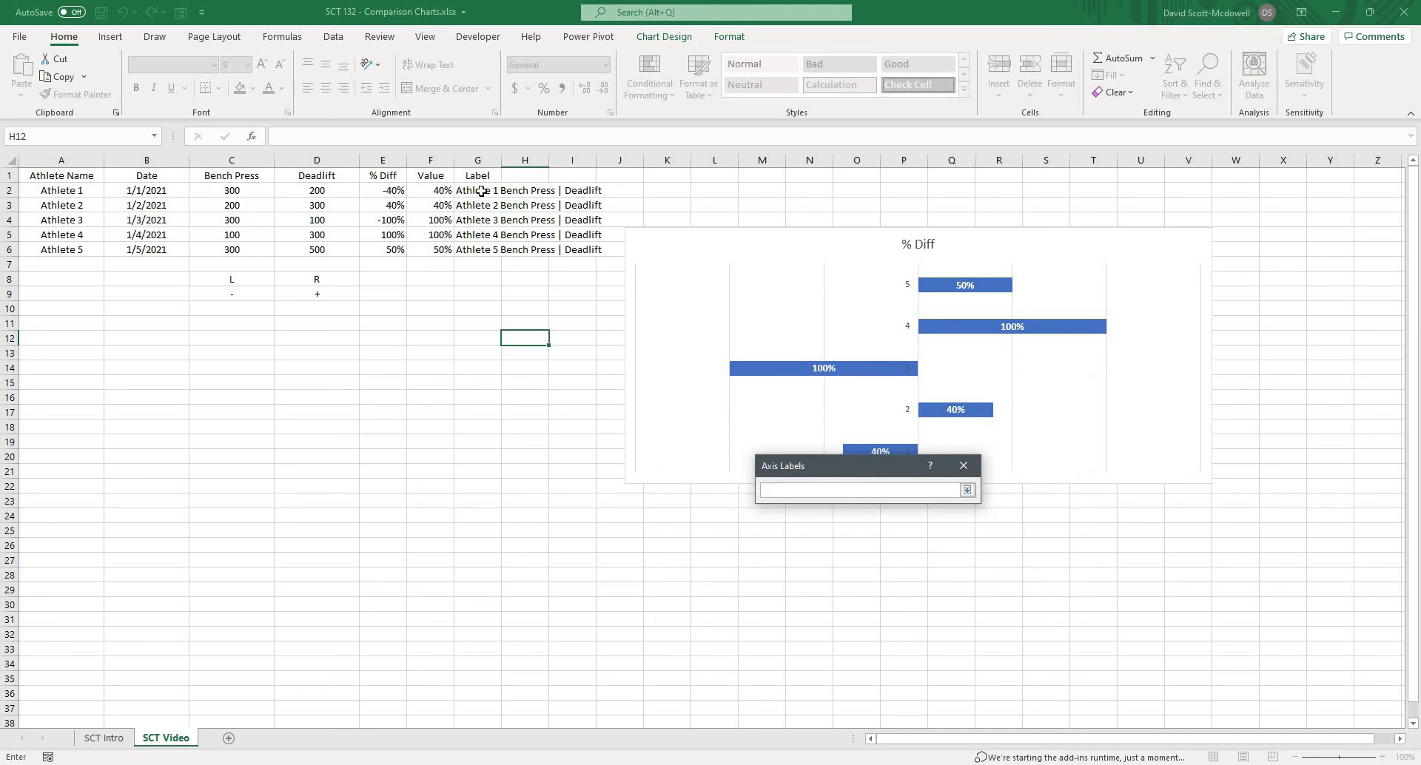
{"action": "left_click_drag", "start_coordinate": [477, 190], "coordinate": [477, 250]}
{"action": "left_click", "coordinate": [968, 492]}
{"action": "left_click", "coordinate": [885, 522]}
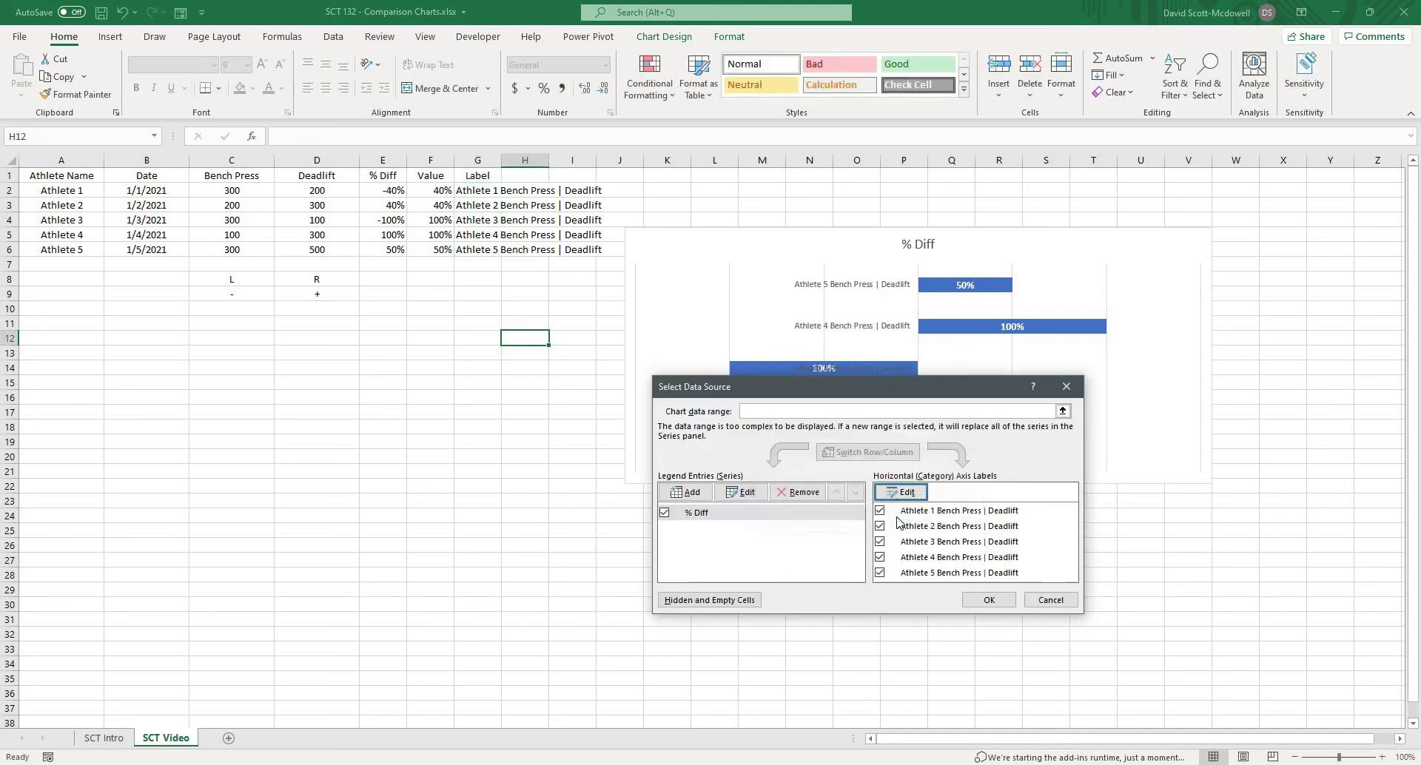
{"action": "left_click", "coordinate": [987, 600]}
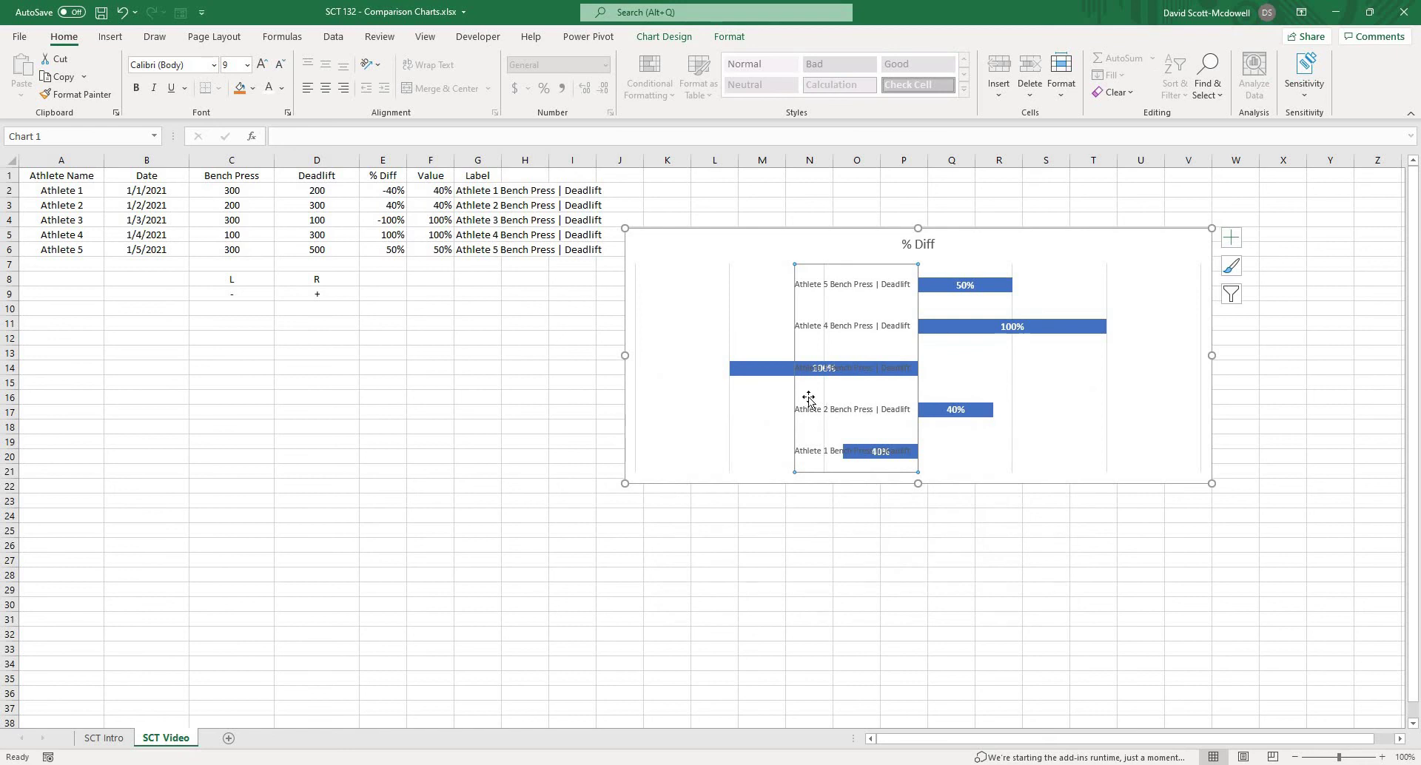
Set the label position of the chart's athlete category axis to Low so the labels clear the bars
{"action": "double_click", "coordinate": [809, 399]}
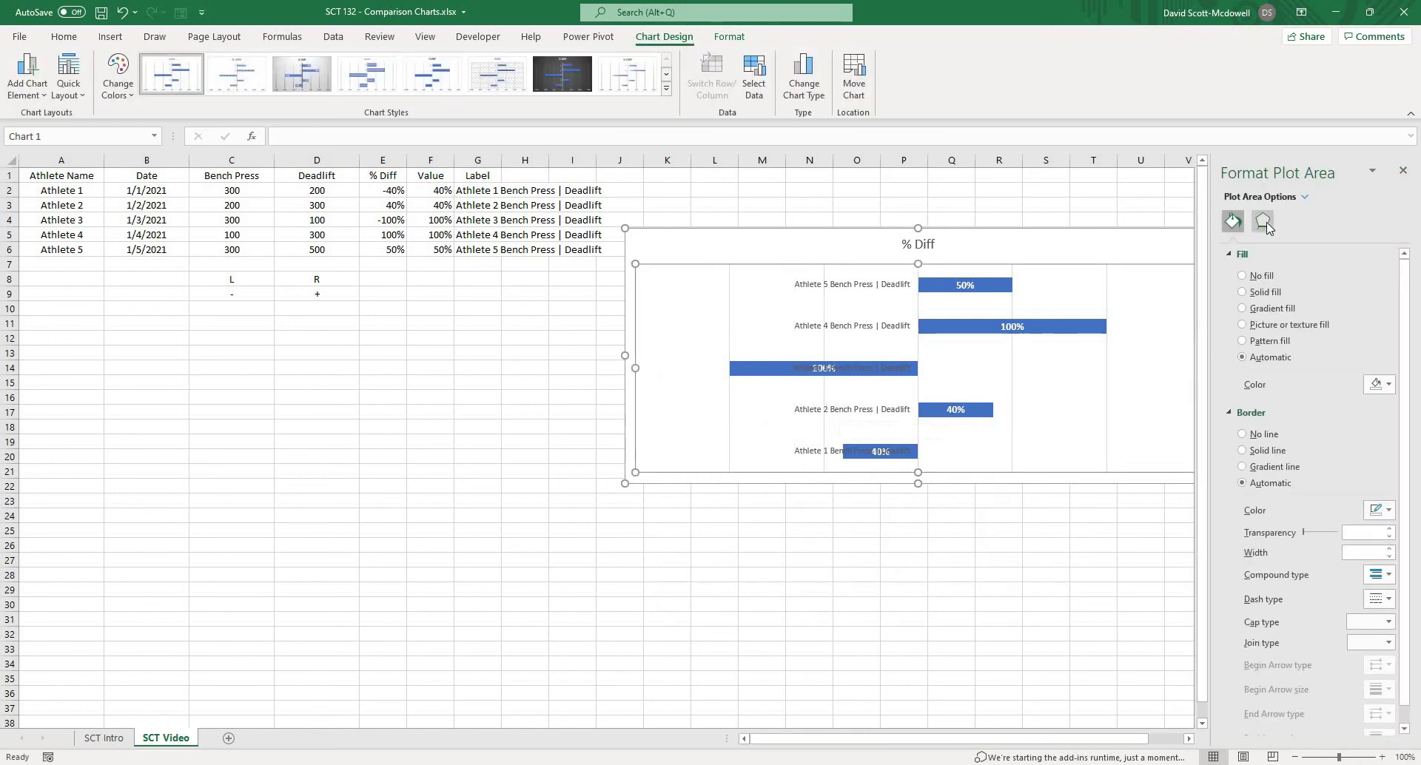
{"action": "left_click", "coordinate": [916, 318]}
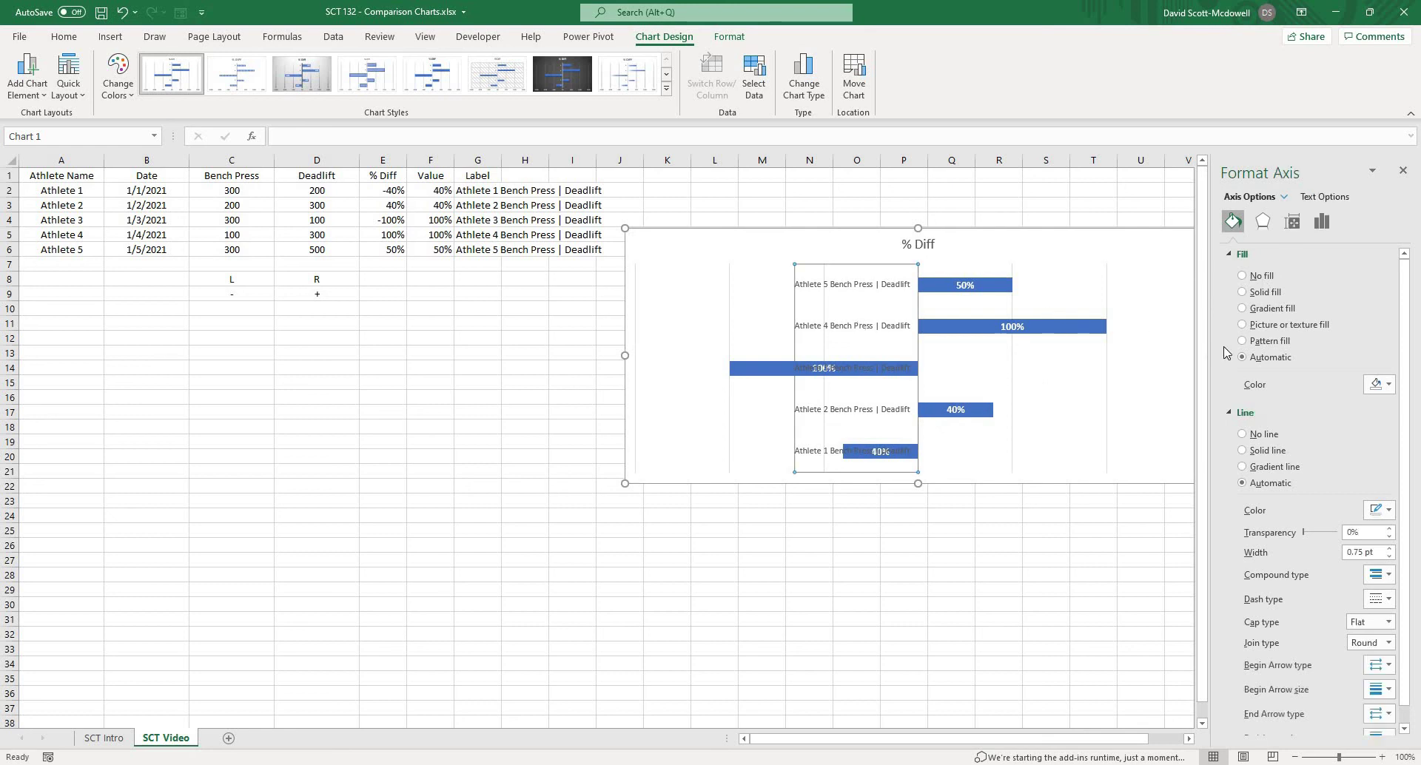
{"action": "left_click", "coordinate": [1321, 222]}
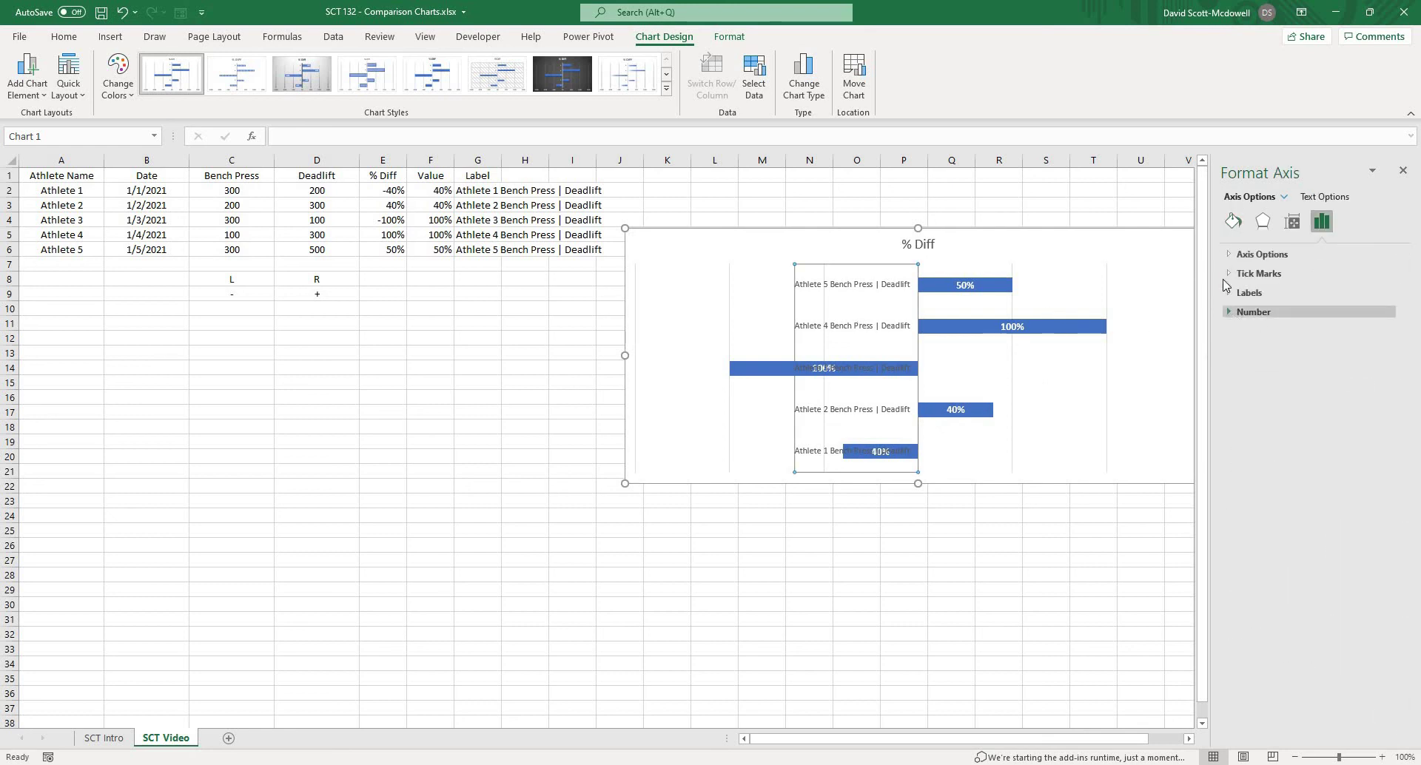
{"action": "left_click", "coordinate": [1229, 254]}
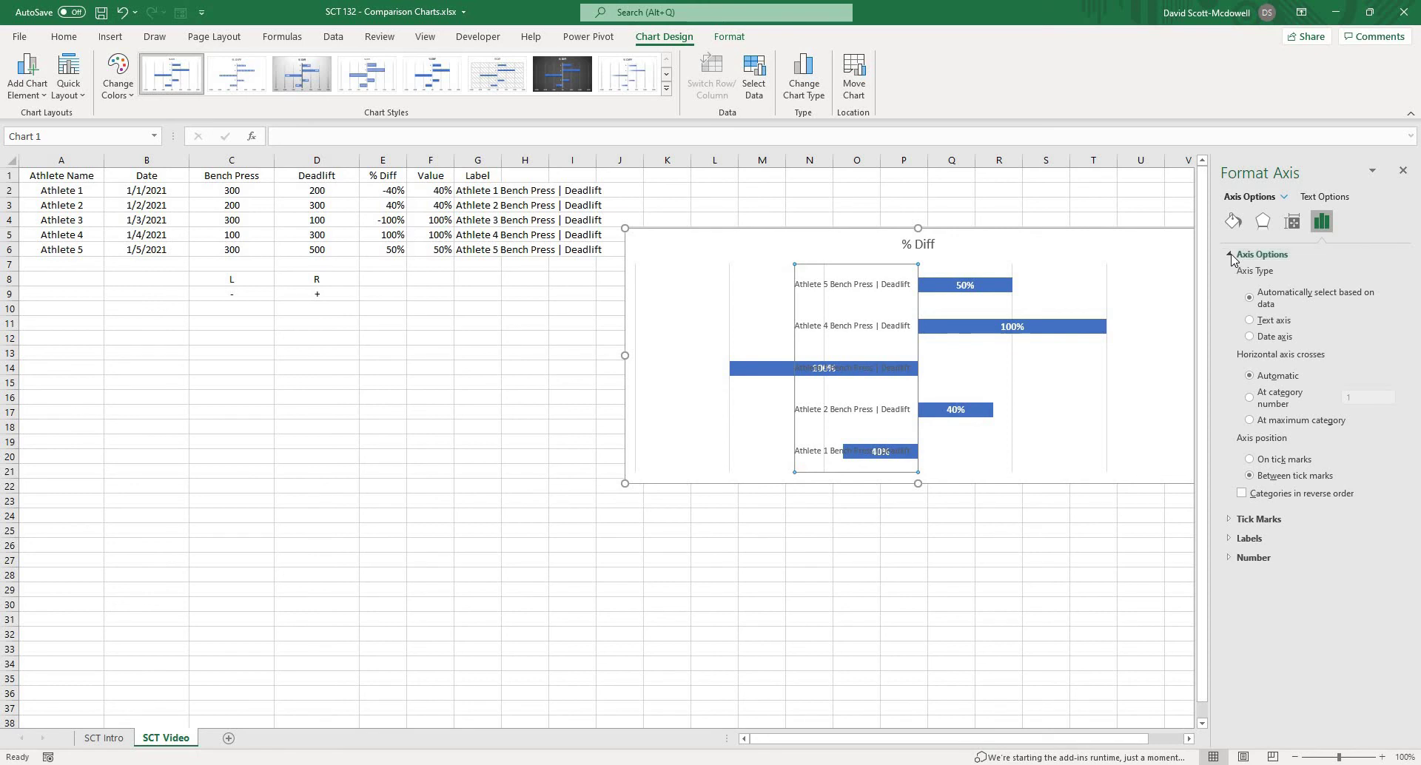
{"action": "left_click", "coordinate": [1227, 254]}
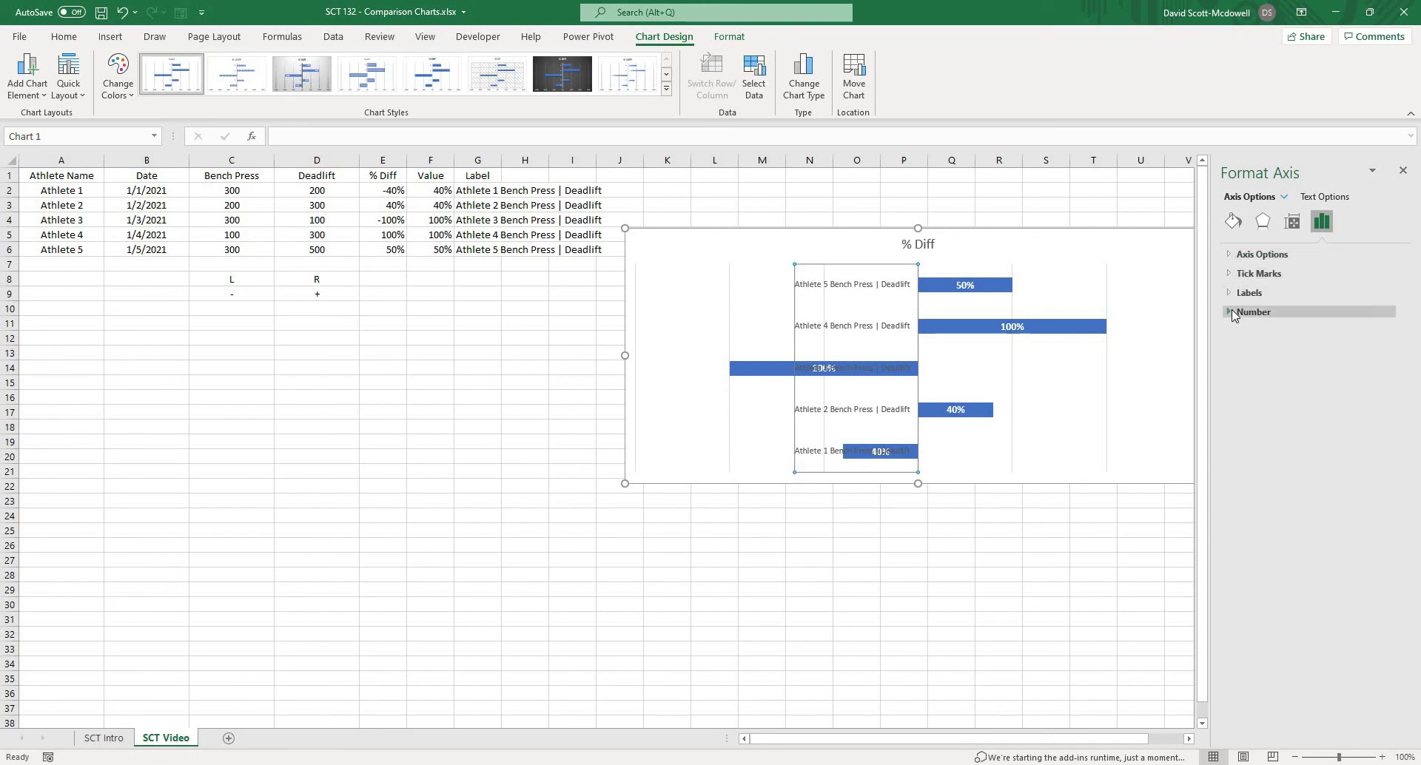
{"action": "left_click", "coordinate": [1231, 312]}
{"action": "left_click", "coordinate": [1231, 293]}
{"action": "left_click", "coordinate": [1378, 397]}
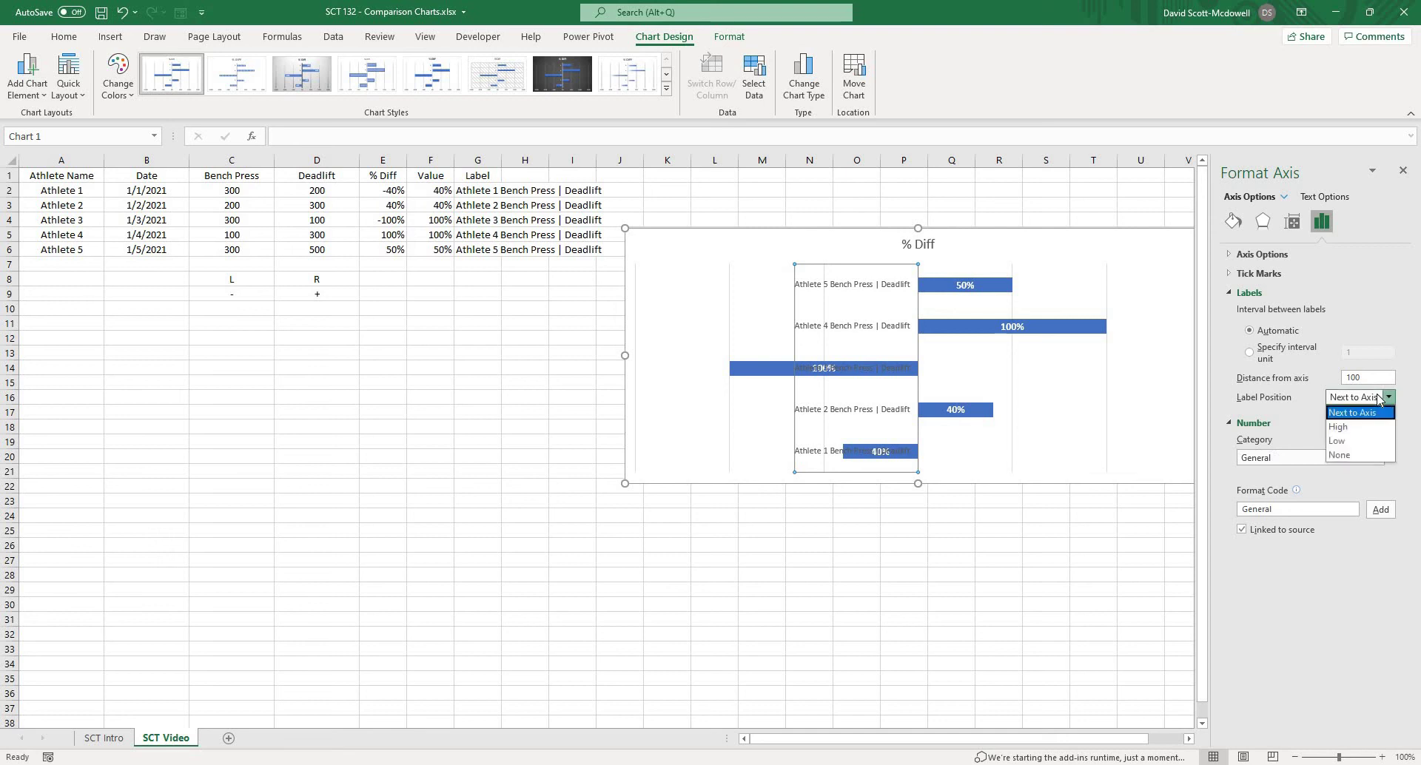
{"action": "left_click", "coordinate": [1345, 441]}
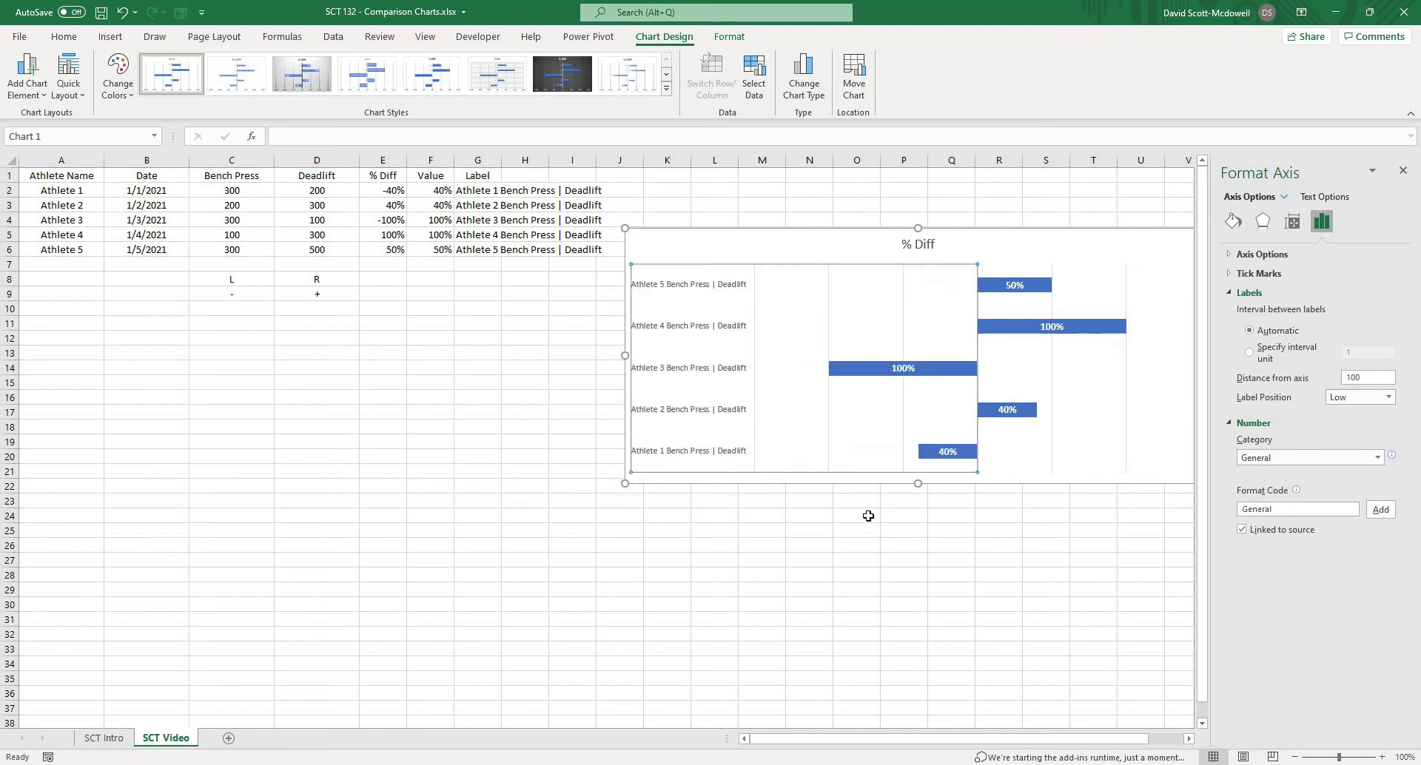
{"action": "left_click", "coordinate": [863, 526]}
Move the chart below the data table and enlarge it to span about columns A to M and rows 11 to 31
{"action": "left_click", "coordinate": [1021, 238]}
{"action": "left_click_drag", "start_coordinate": [1021, 237], "coordinate": [472, 338]}
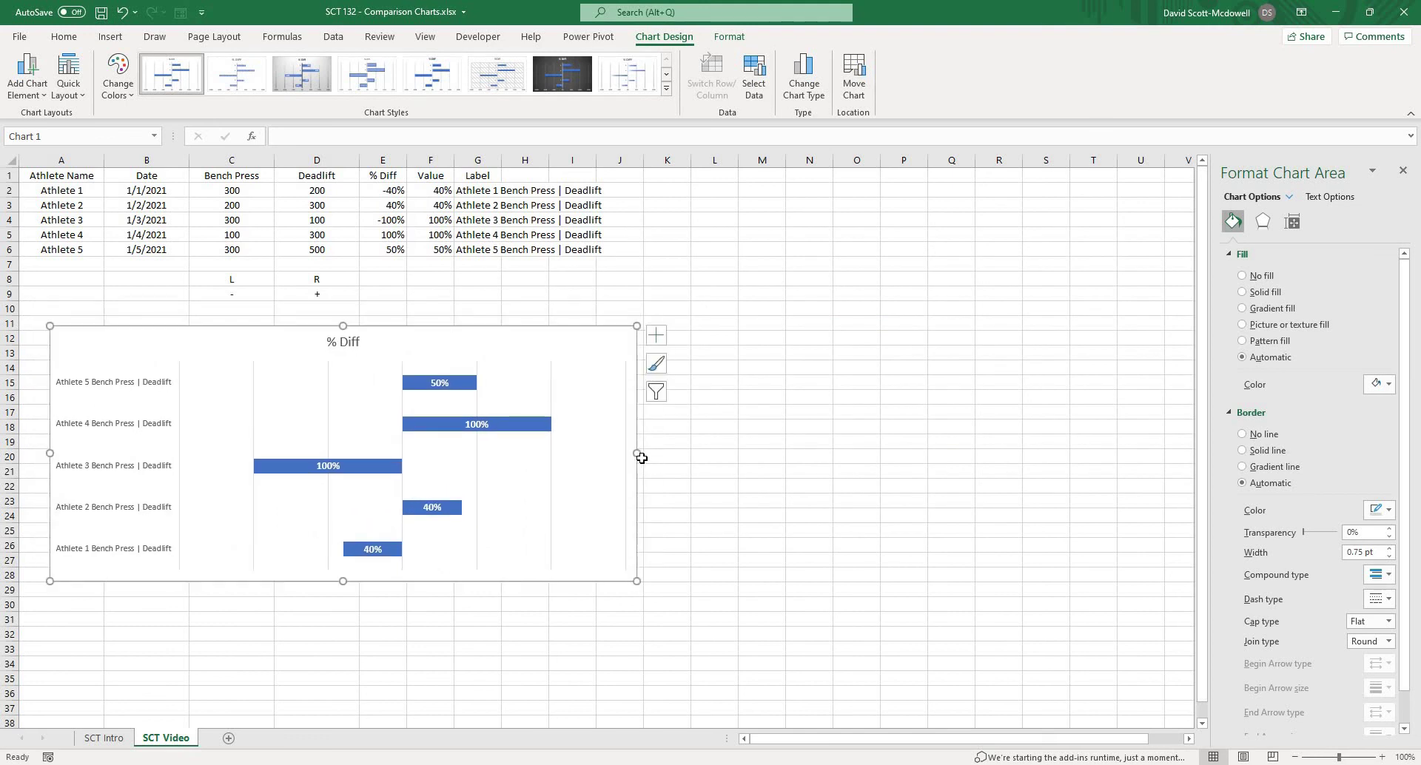
{"action": "left_click_drag", "start_coordinate": [756, 452], "coordinate": [755, 452]}
{"action": "left_click_drag", "start_coordinate": [402, 581], "coordinate": [402, 625]}
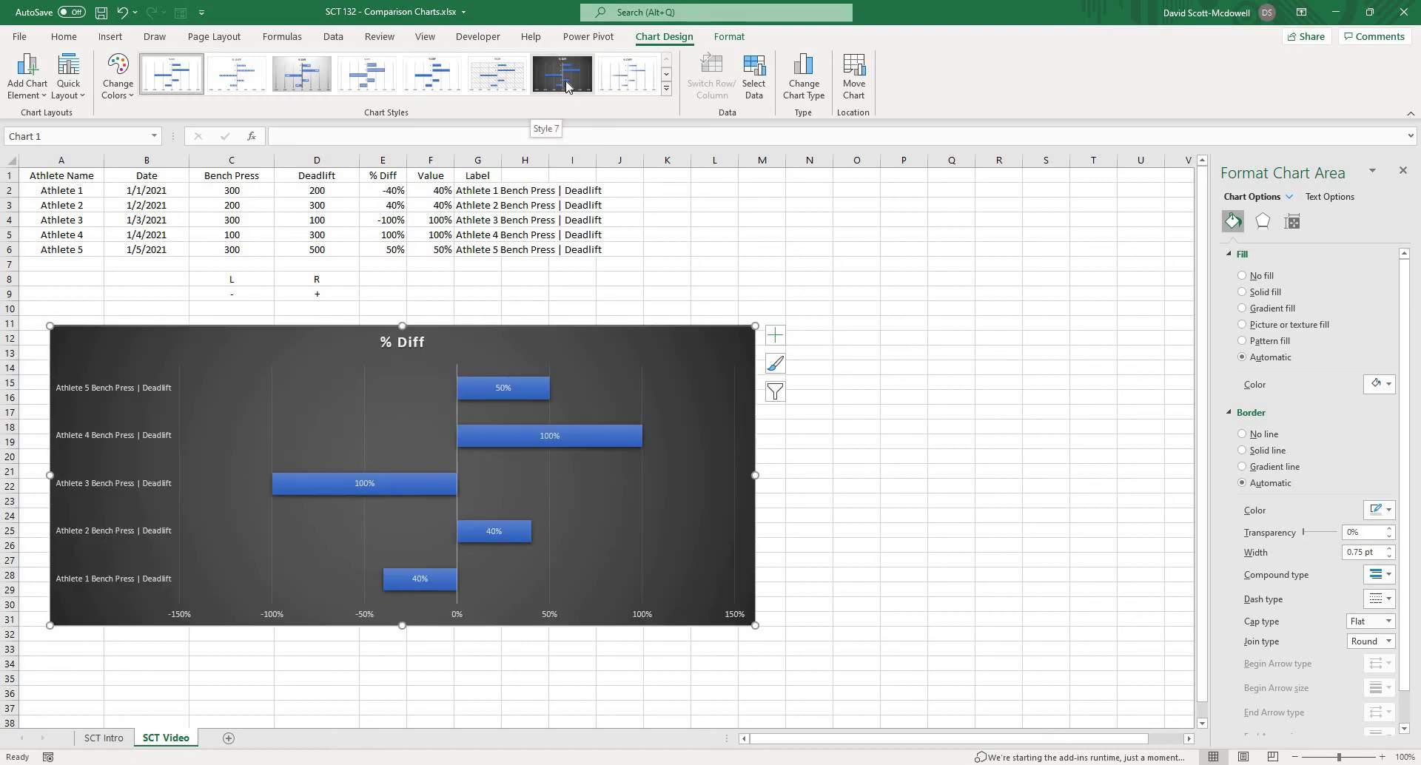
Apply the dark chart Style 7 and nudge the chart slightly up and to the left beneath the data
{"action": "left_click", "coordinate": [567, 86]}
{"action": "left_click", "coordinate": [925, 323]}
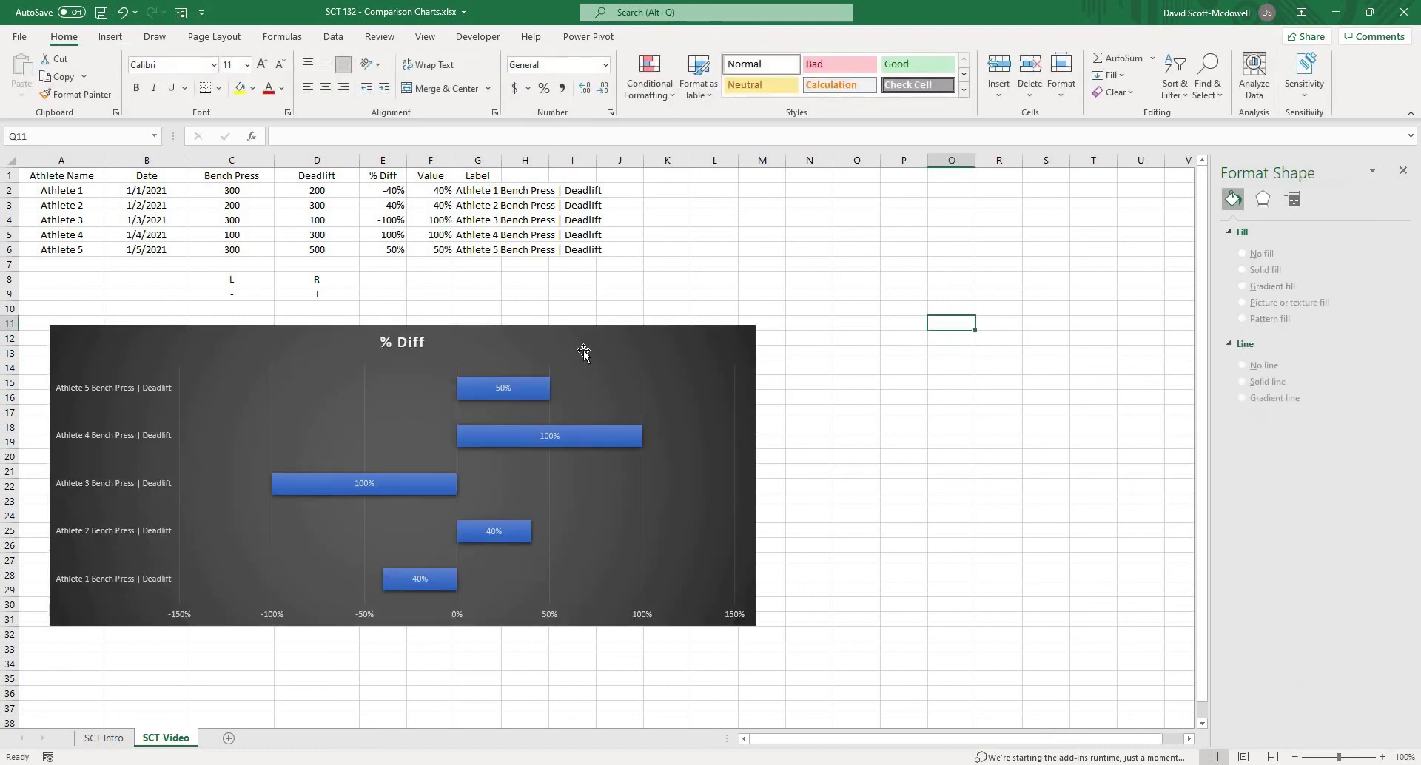
{"action": "left_click_drag", "start_coordinate": [530, 336], "coordinate": [509, 332]}
{"action": "left_click", "coordinate": [761, 279]}
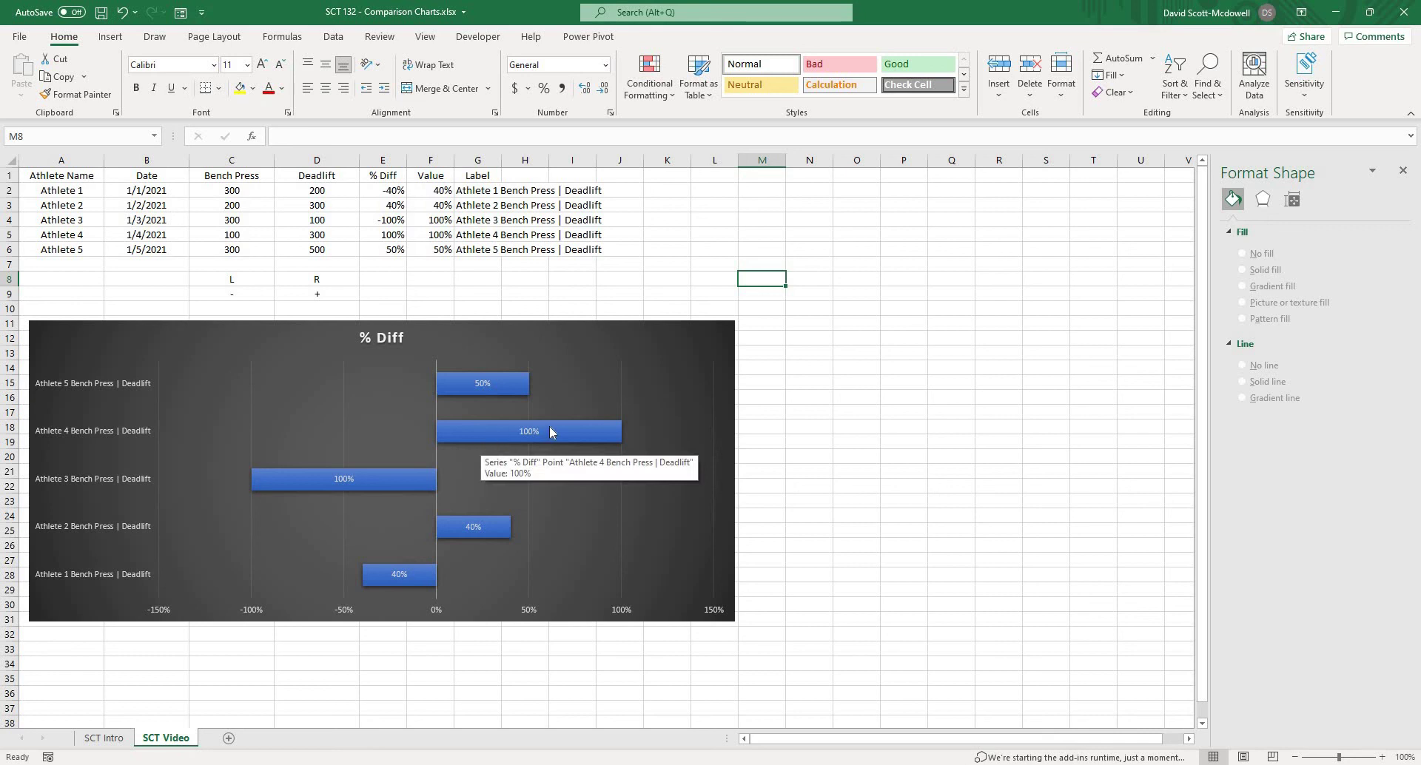
{"action": "left_click", "coordinate": [838, 296]}
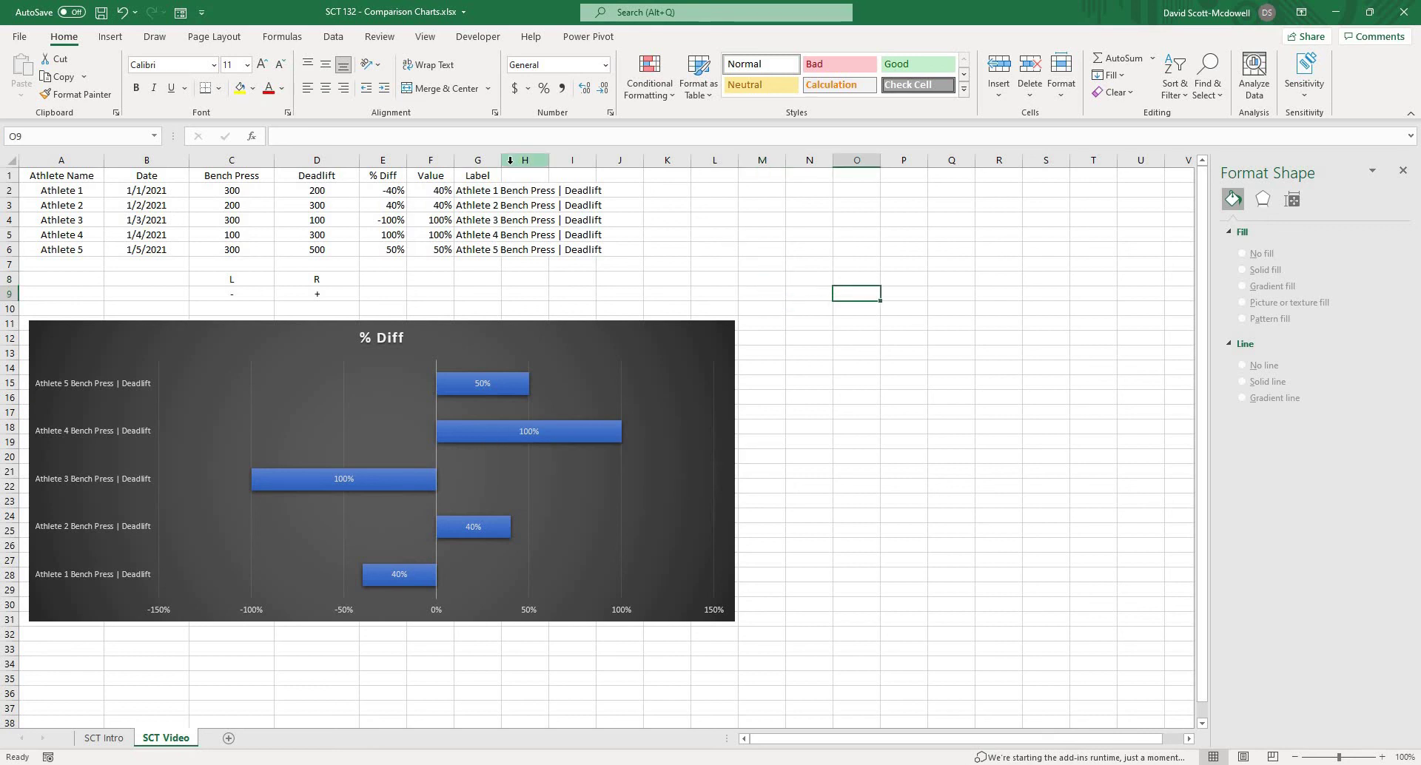